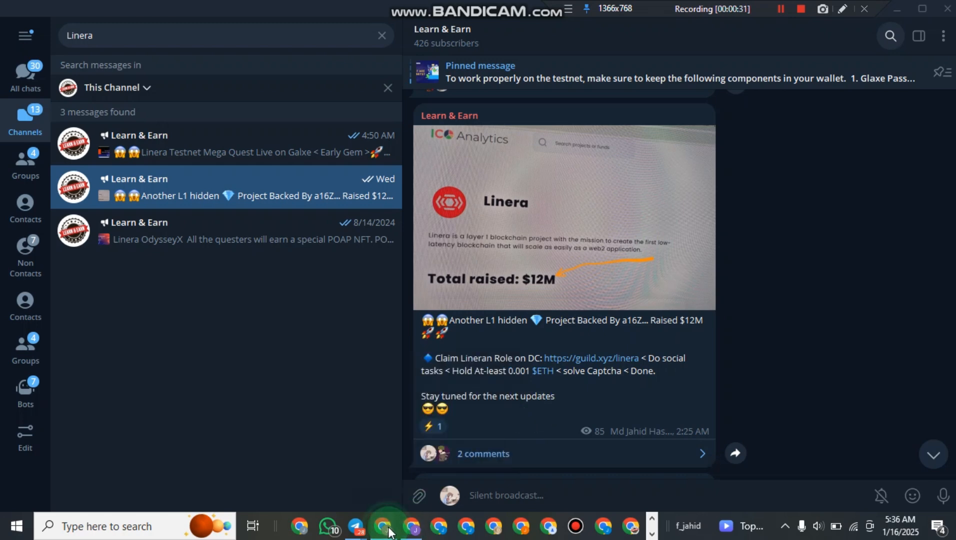
- Switch to Chrome and examine Linera's ICO Analytics page for its description, total raised and August 2023 investors
mouse_move(388, 532)
left_click(330, 488)
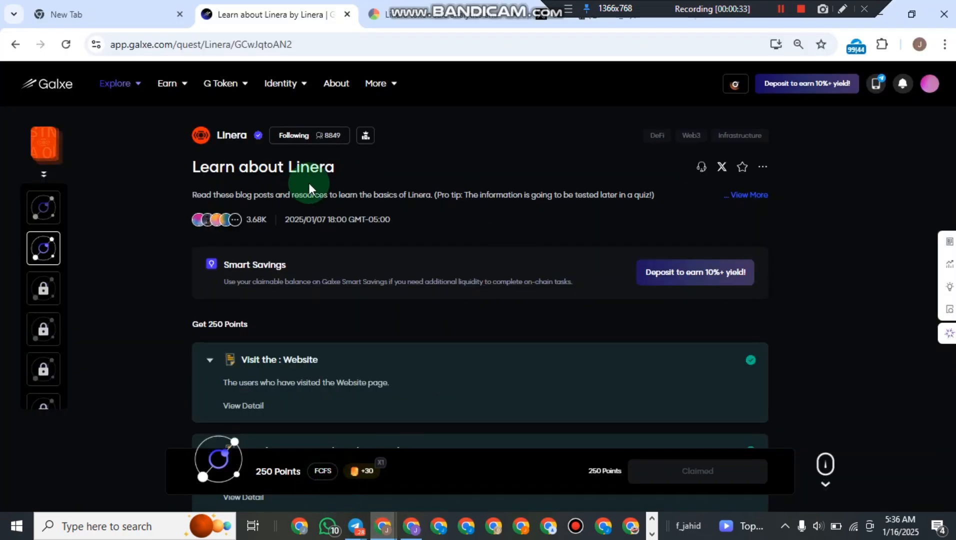
left_click(385, 14)
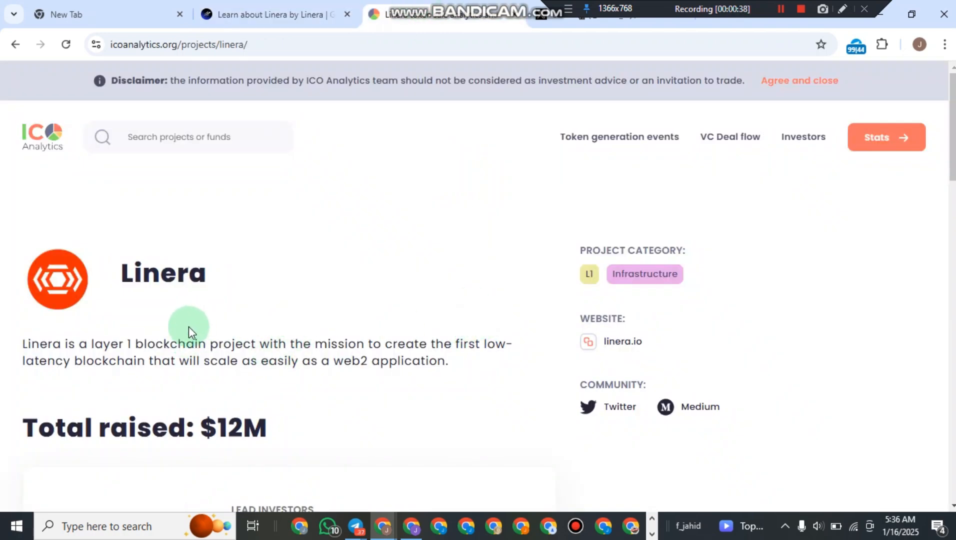
scroll(283, 277, "down", 2)
scroll(236, 299, "up", 2)
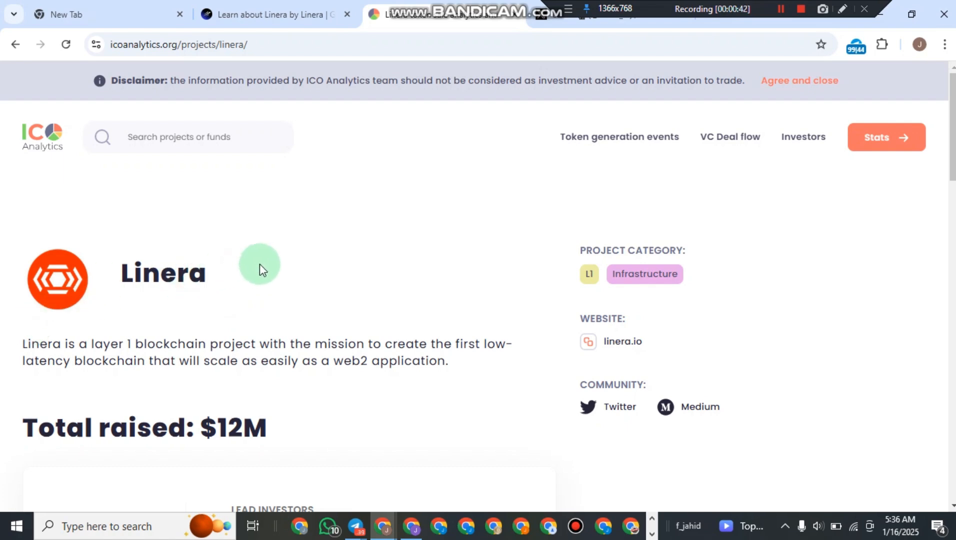
scroll(257, 253, "down", 2)
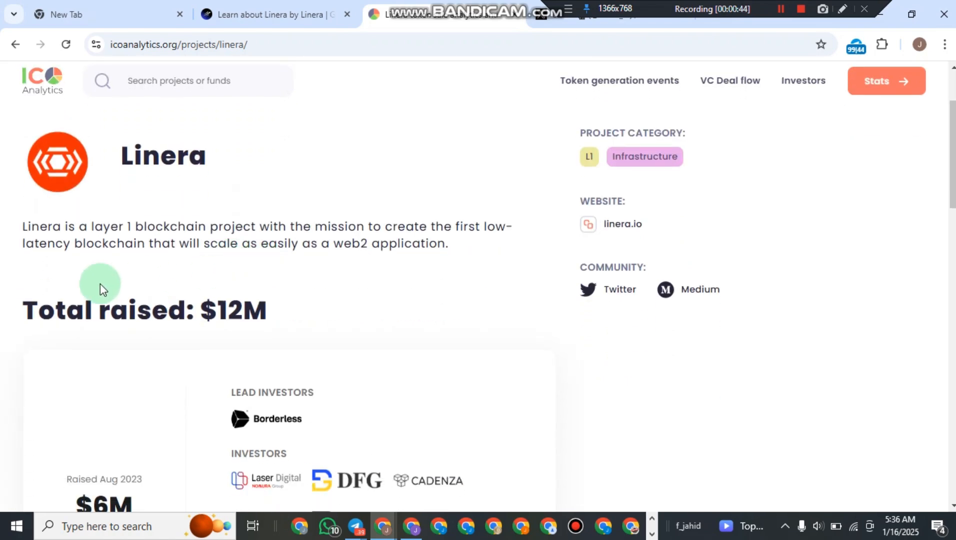
scroll(230, 247, "down", 4)
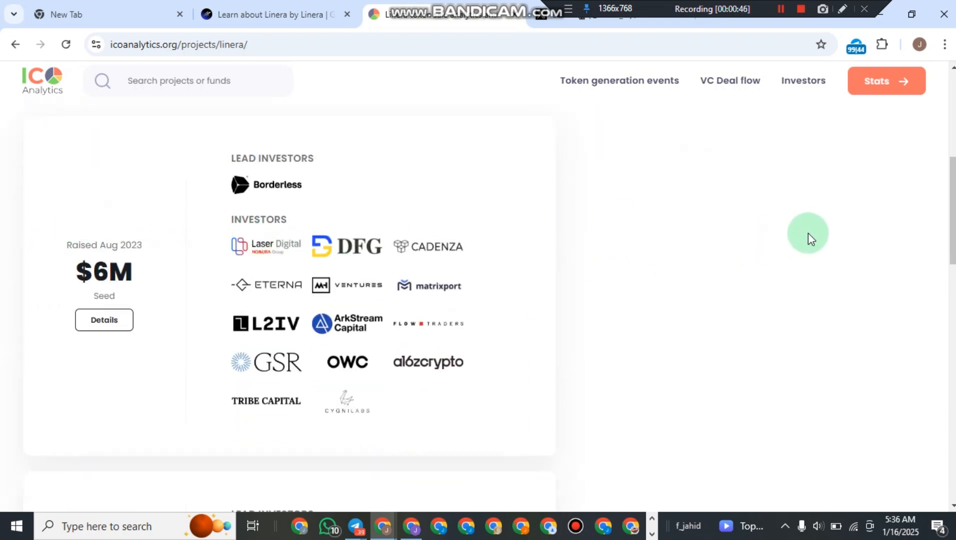
scroll(779, 233, "up", 4)
scroll(761, 229, "up", 3)
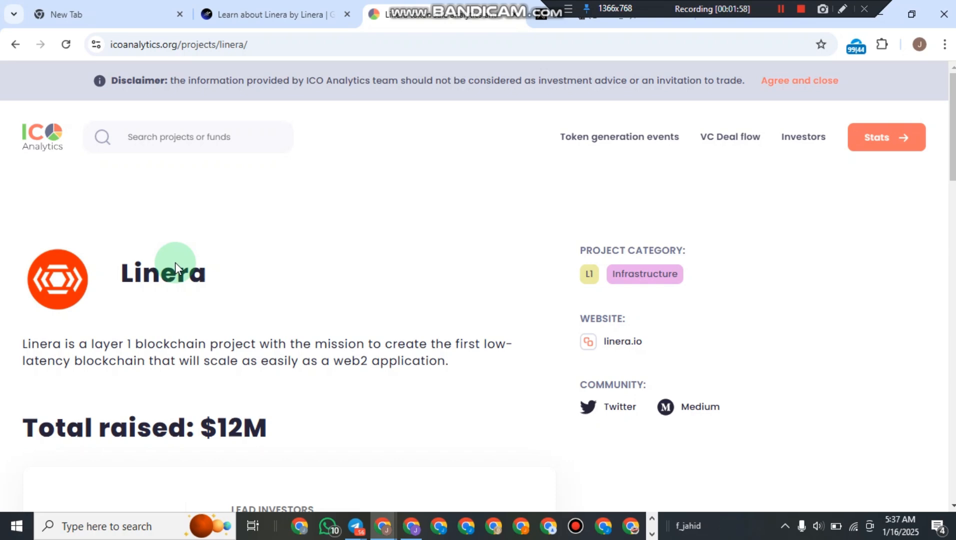
- Look over Linera's project category, community links and funding rounds on the ICO Analytics page
scroll(221, 241, "down", 3)
scroll(215, 245, "up", 3)
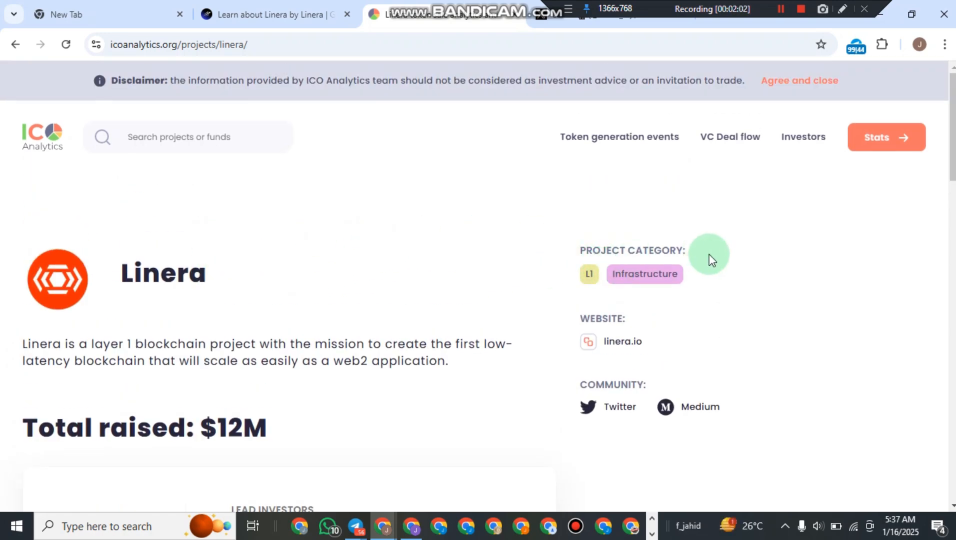
scroll(709, 257, "down", 3)
scroll(453, 286, "up", 2)
scroll(525, 246, "down", 6)
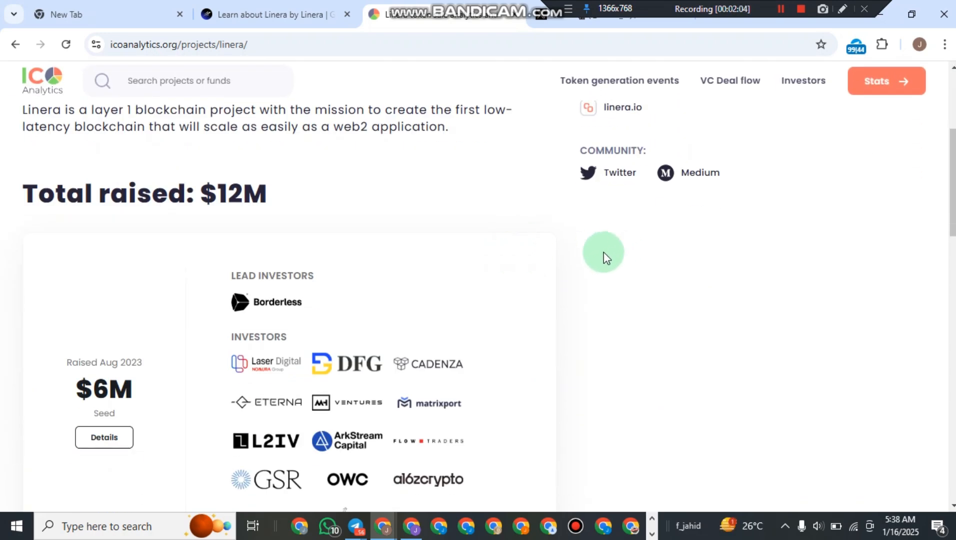
scroll(544, 257, "up", 3)
scroll(534, 250, "down", 5)
scroll(533, 251, "down", 5)
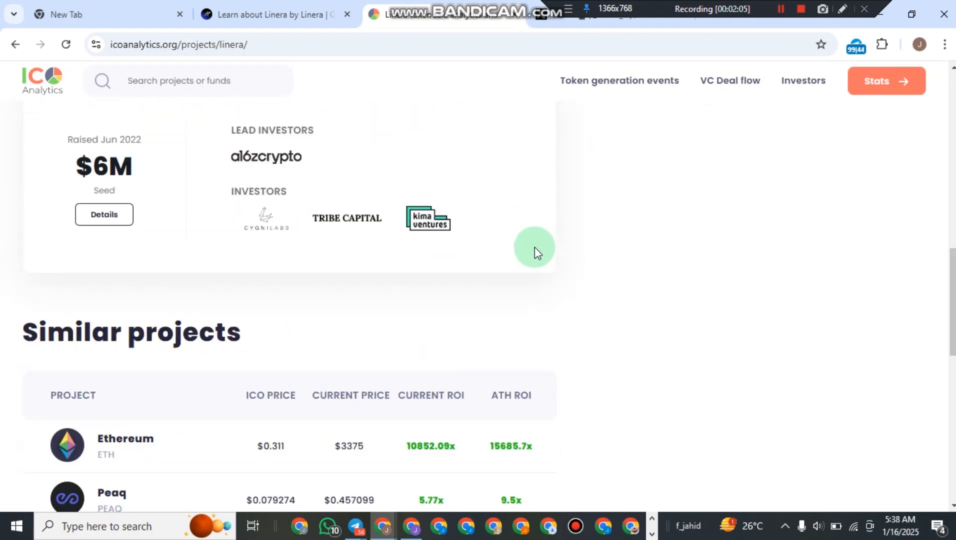
scroll(512, 259, "up", 8)
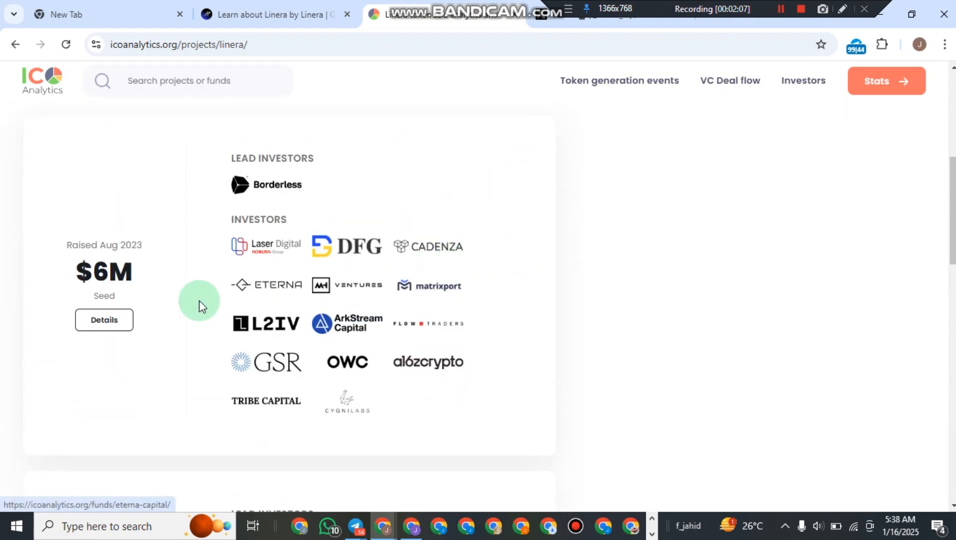
scroll(199, 302, "up", 6)
scroll(220, 302, "down", 2)
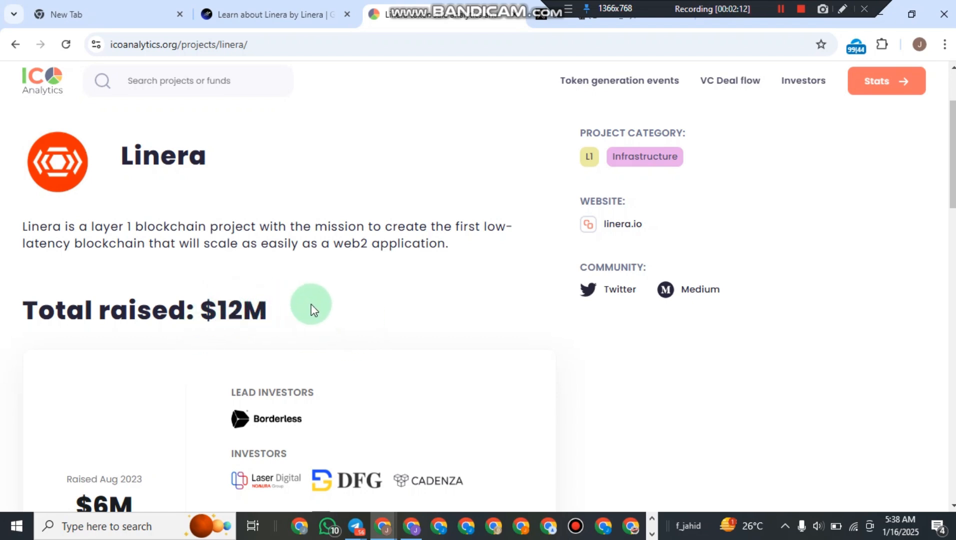
- Examine the investors of the August 2023 and June 2022 seed rounds and the similar projects table
scroll(360, 279, "down", 3)
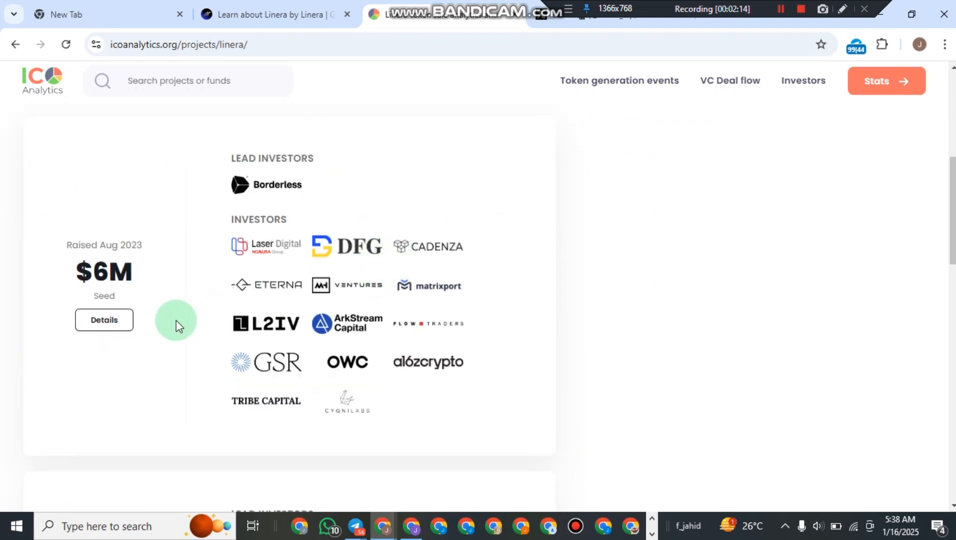
scroll(415, 322, "down", 2)
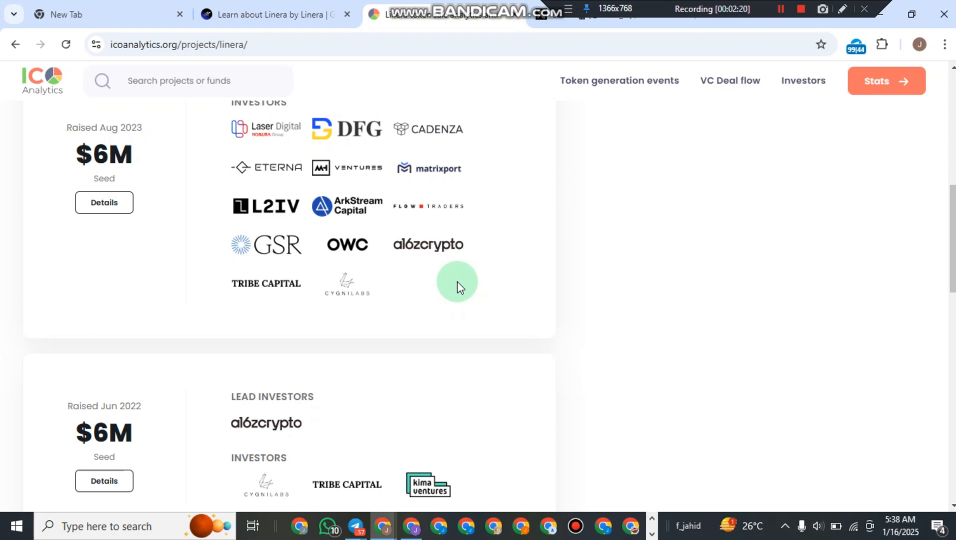
scroll(409, 286, "up", 2)
scroll(458, 290, "down", 2)
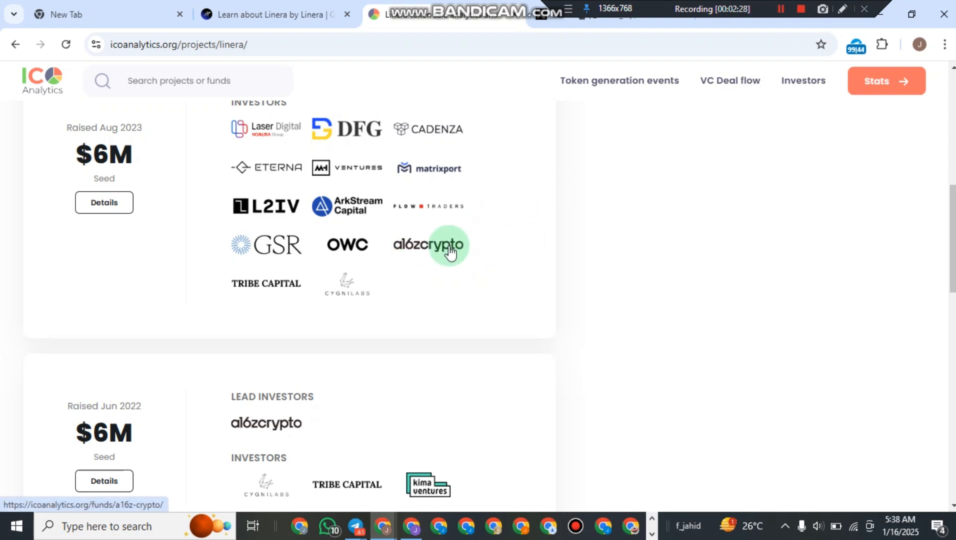
scroll(494, 227, "down", 1)
scroll(549, 220, "down", 3)
scroll(400, 280, "up", 3)
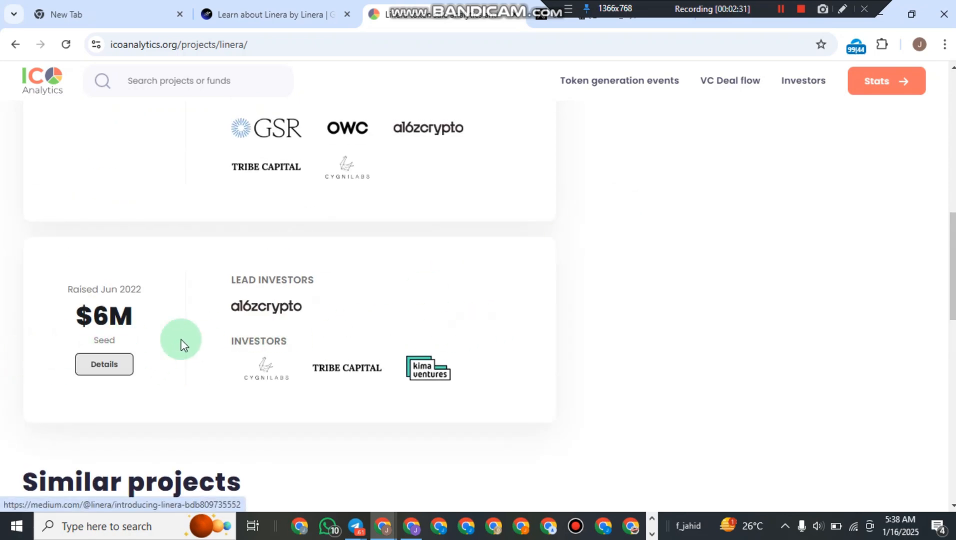
scroll(173, 344, "up", 5)
scroll(137, 325, "down", 8)
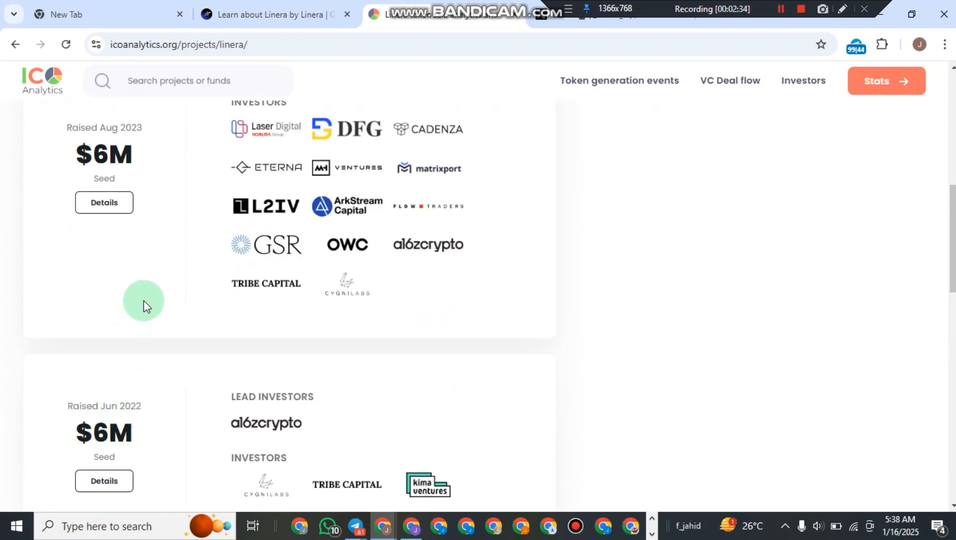
scroll(564, 254, "down", 3)
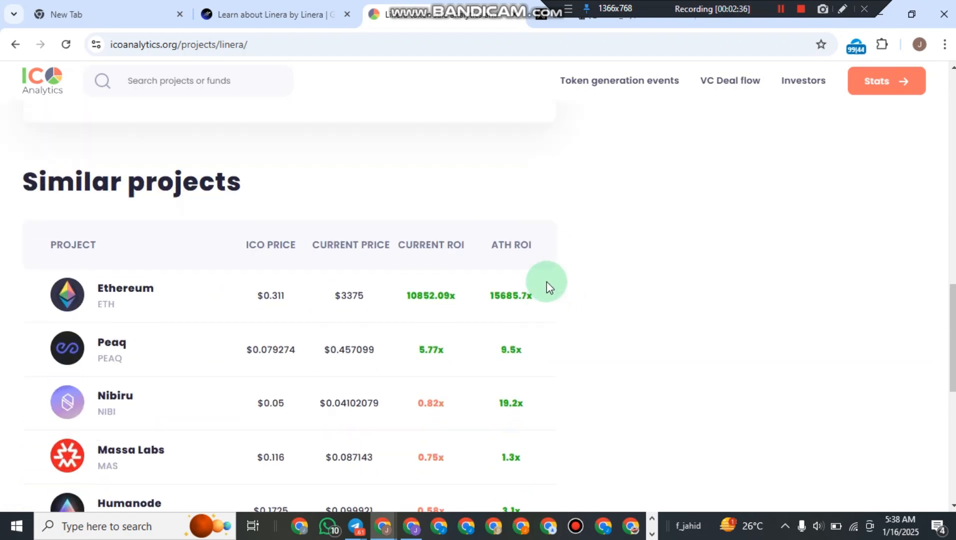
scroll(548, 284, "up", 10)
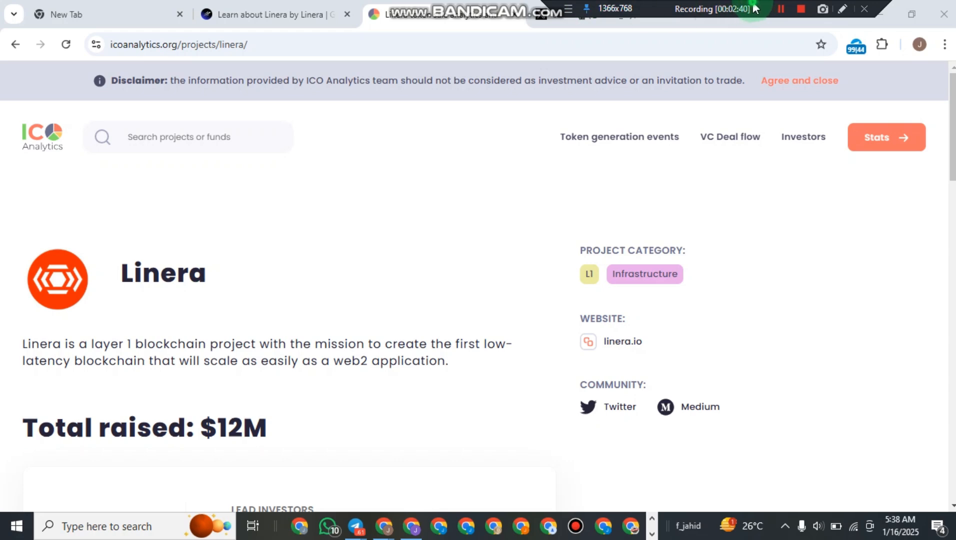
- Open Linera's X profile and read its posts about the testnet, seed funding, Devnet and VoyagerX
left_click(662, 6)
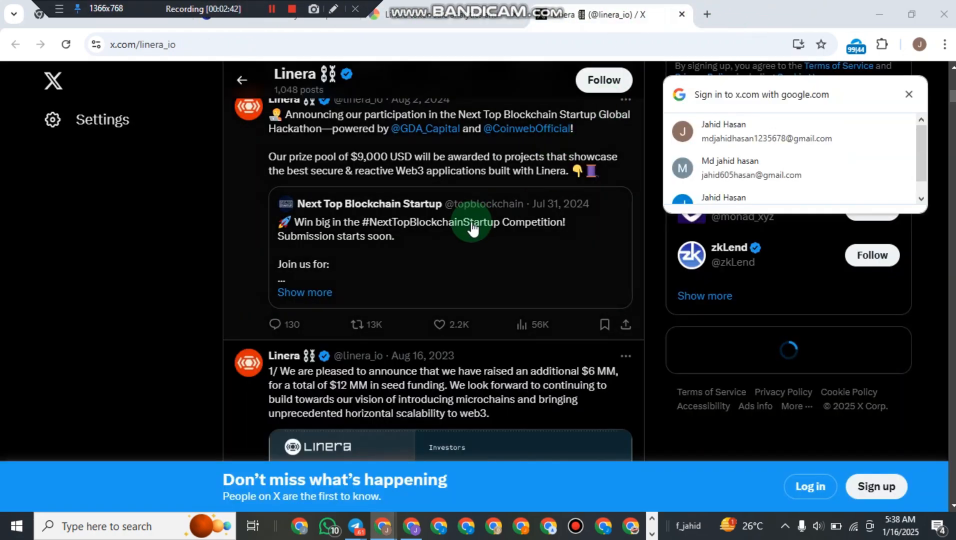
scroll(461, 226, "down", 8)
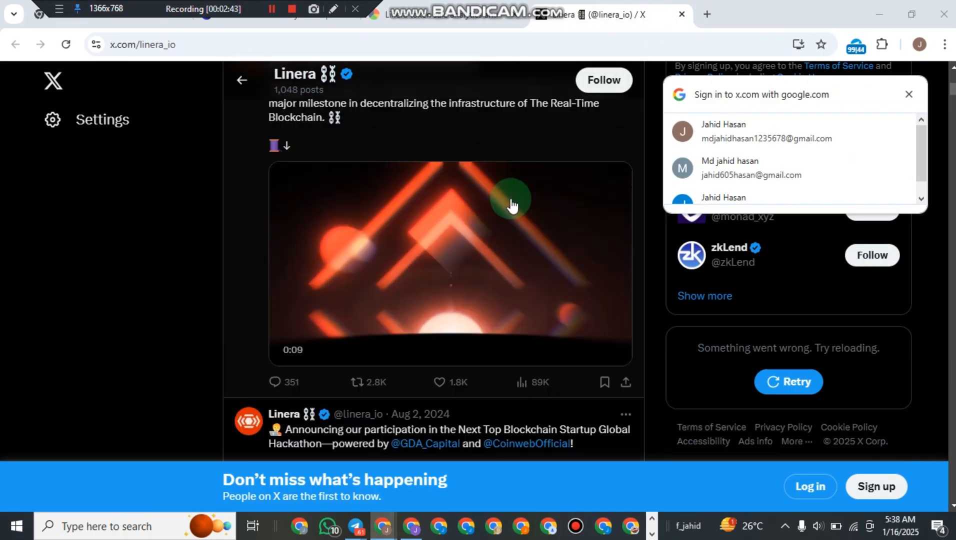
scroll(523, 198, "up", 3)
scroll(448, 215, "up", 2)
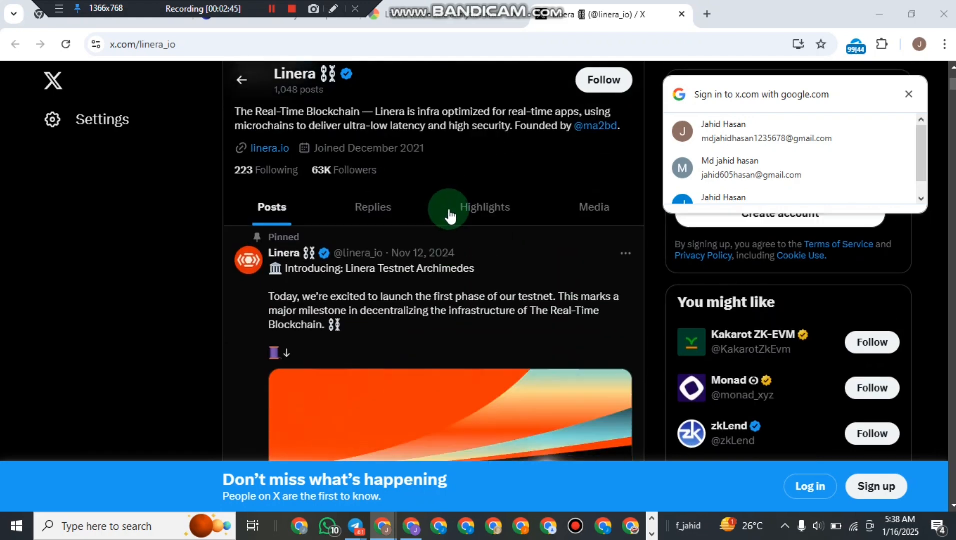
scroll(454, 215, "down", 8)
scroll(495, 186, "down", 5)
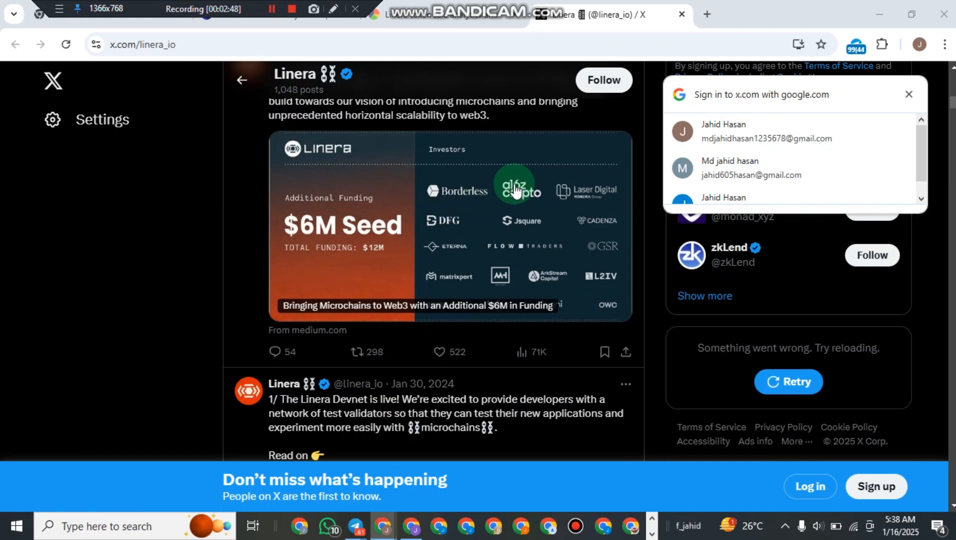
scroll(450, 205, "down", 4)
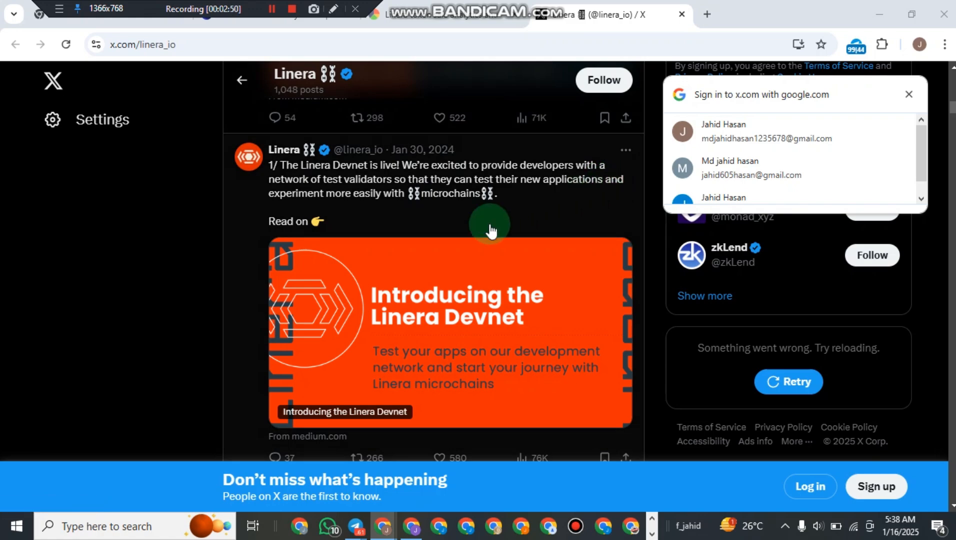
scroll(520, 225, "down", 7)
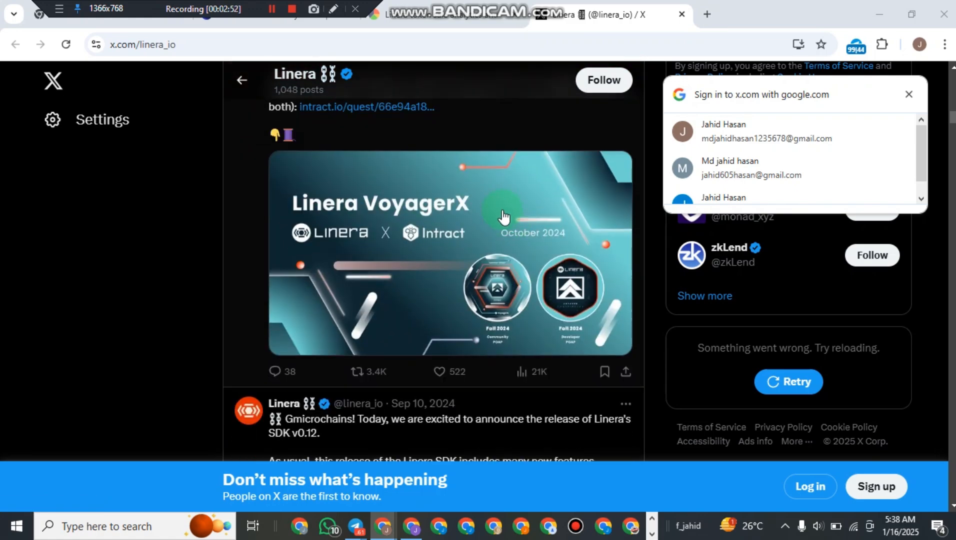
scroll(501, 223, "up", 4)
scroll(503, 220, "down", 3)
scroll(188, 143, "up", 3)
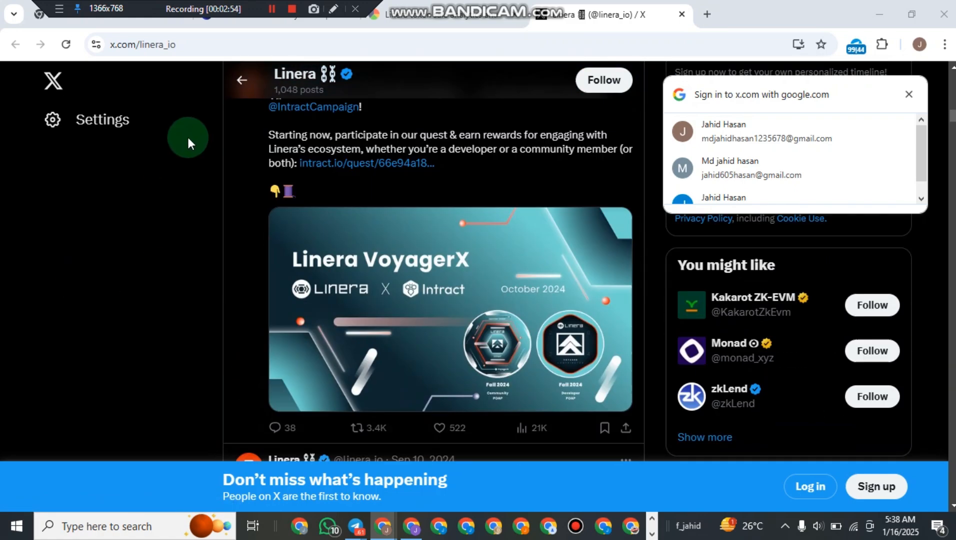
- Return to Linera's ICO Analytics page and review the total raised and the investors of both seed rounds again
left_click_drag(189, 6, 714, 7)
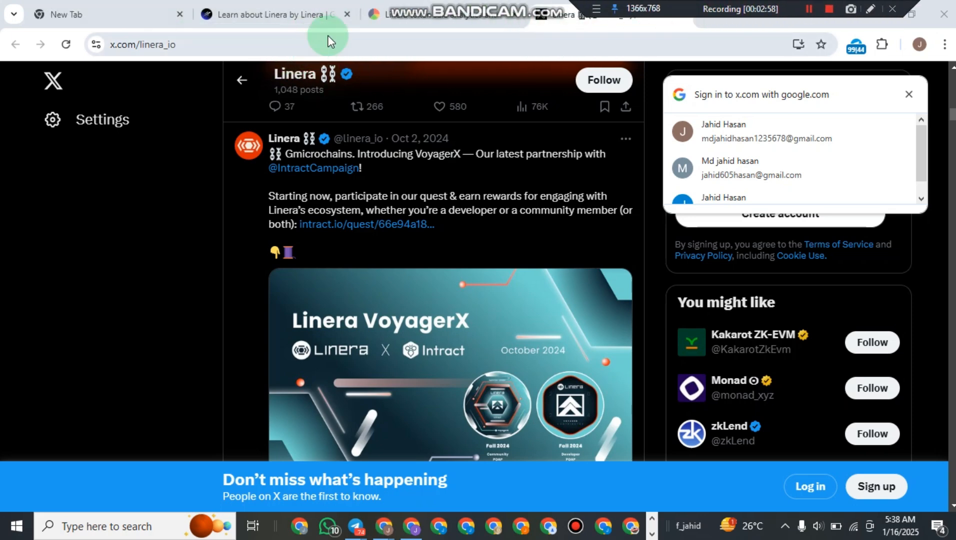
left_click(393, 10)
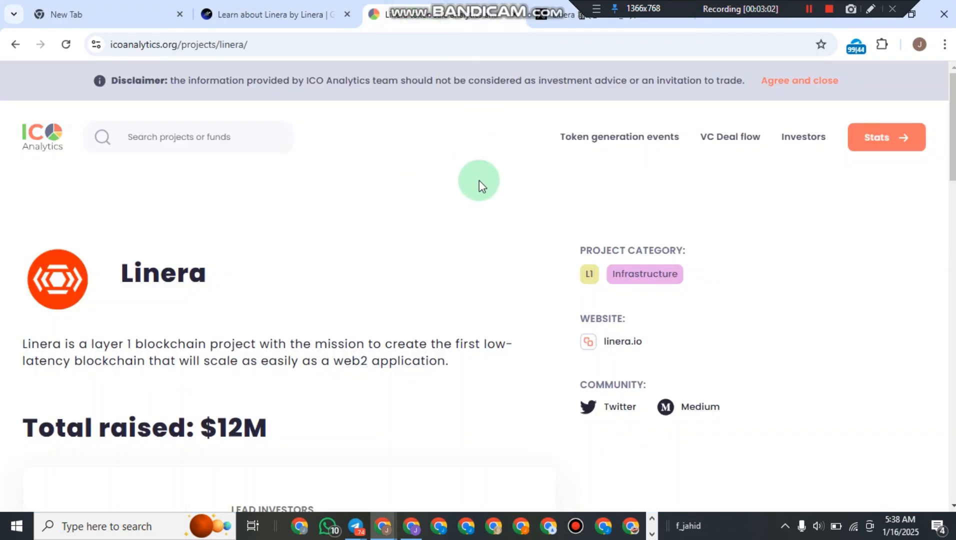
scroll(477, 179, "down", 3)
scroll(465, 190, "up", 3)
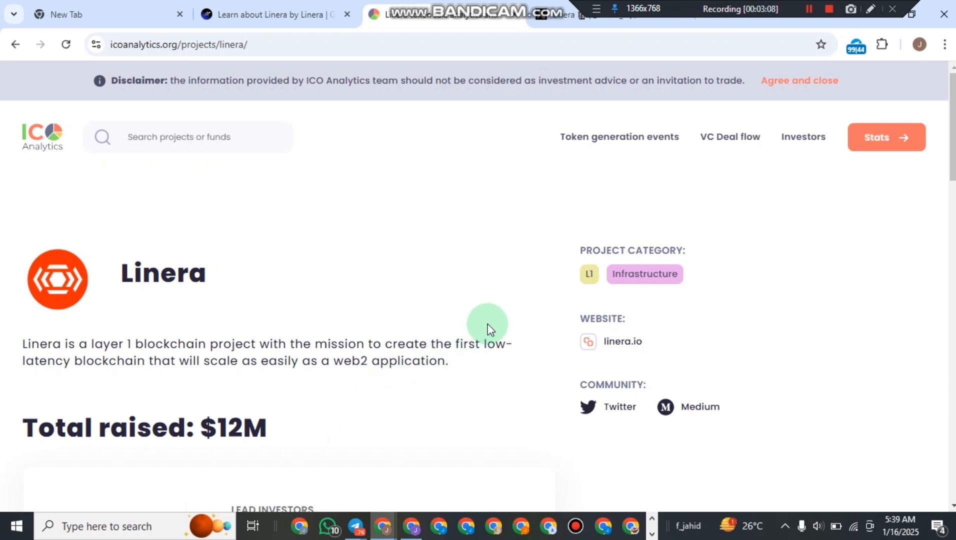
scroll(550, 320, "down", 3)
scroll(641, 312, "down", 2)
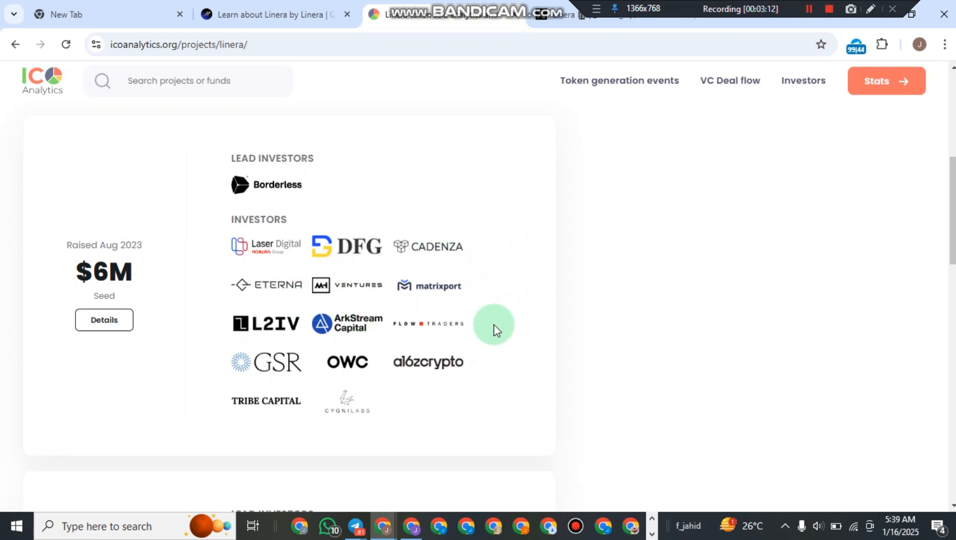
scroll(495, 330, "down", 5)
scroll(503, 342, "up", 4)
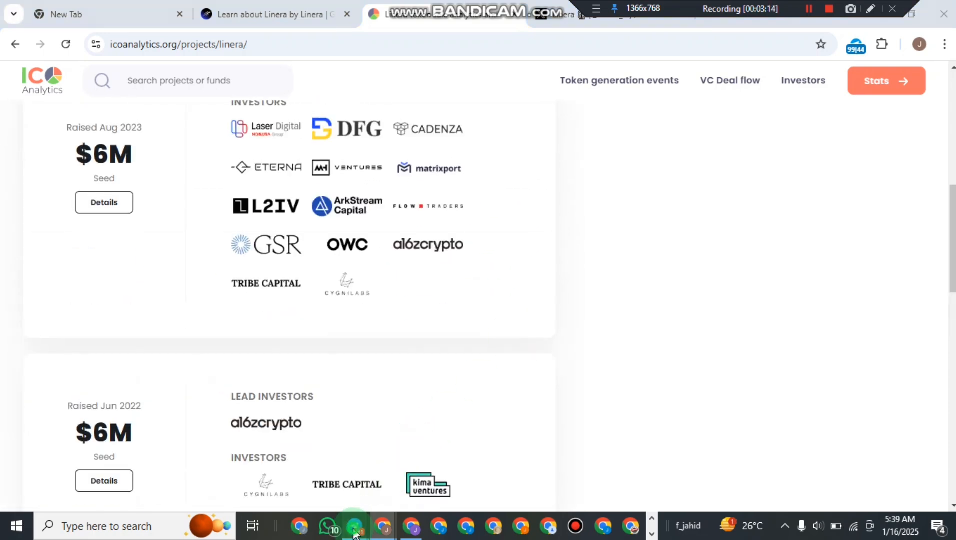
- Switch to Telegram and open the guild.xyz/linera link from the Lineran role post in the Learn & Earn channel
mouse_move(356, 522)
left_click(381, 477)
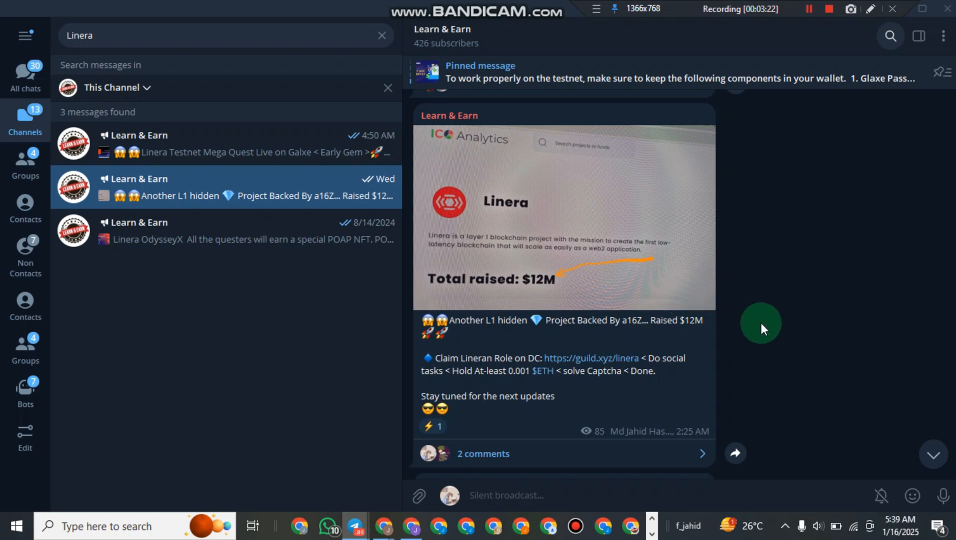
scroll(761, 288, "up", 2)
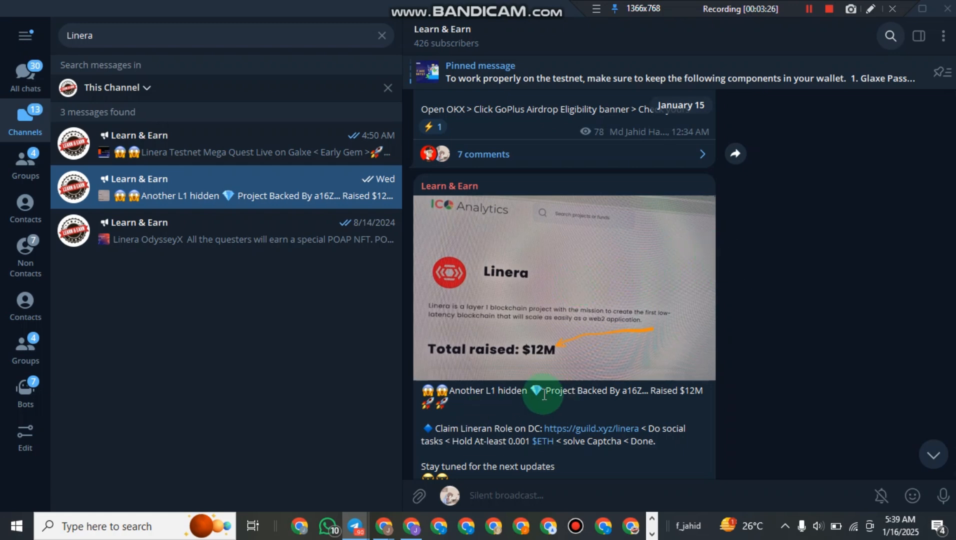
scroll(574, 329, "up", 2)
scroll(636, 320, "down", 5)
scroll(589, 259, "up", 4)
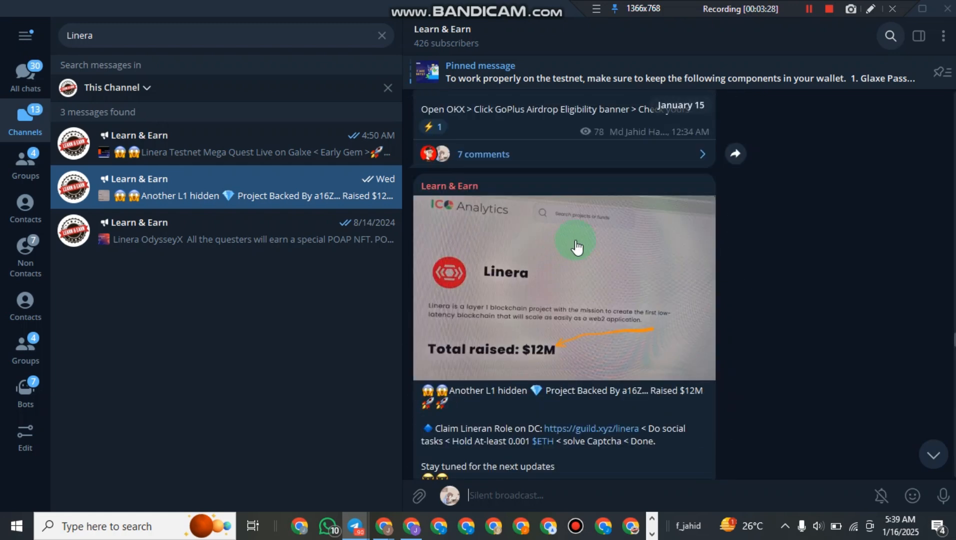
scroll(600, 239, "down", 4)
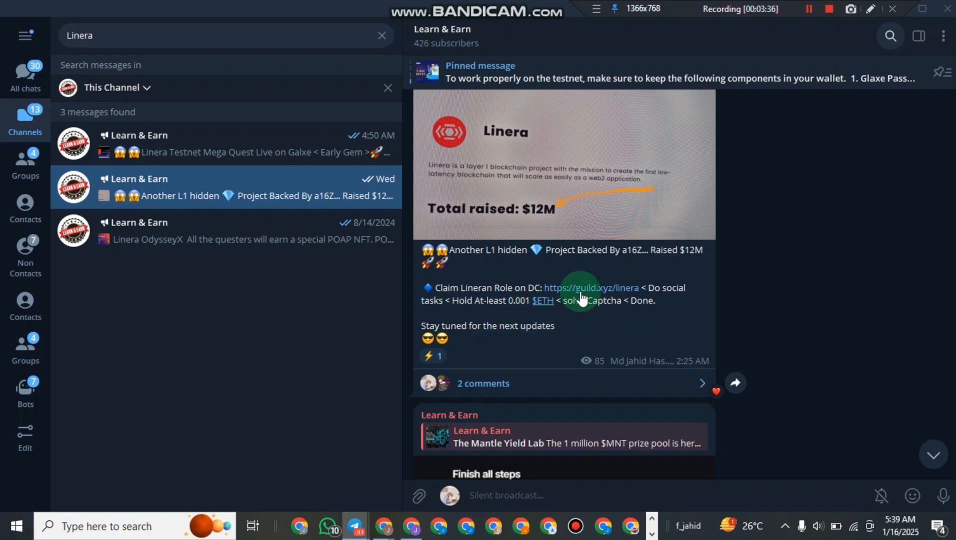
left_click(582, 289)
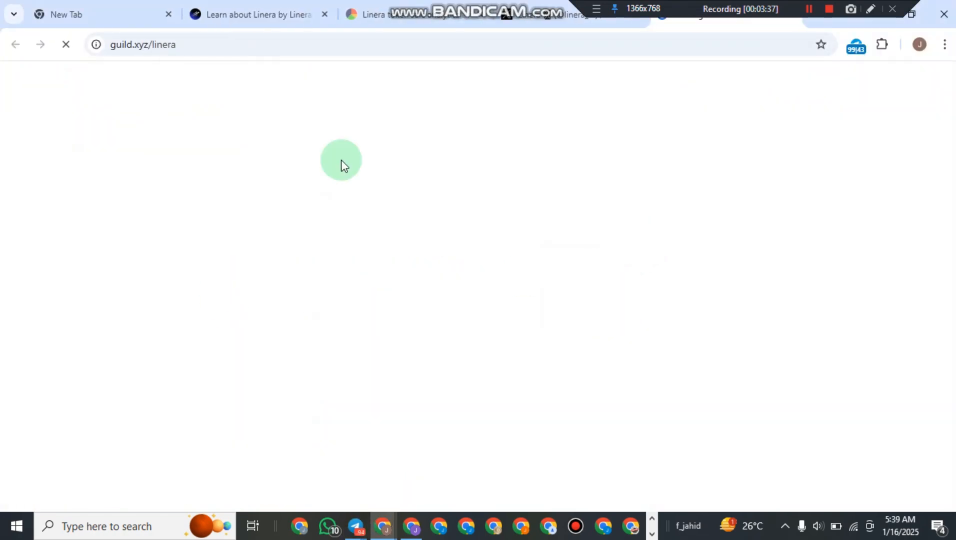
- Sign in to Guild on the Linera page with the OKX Wallet
left_click_drag(607, 9, 300, 11)
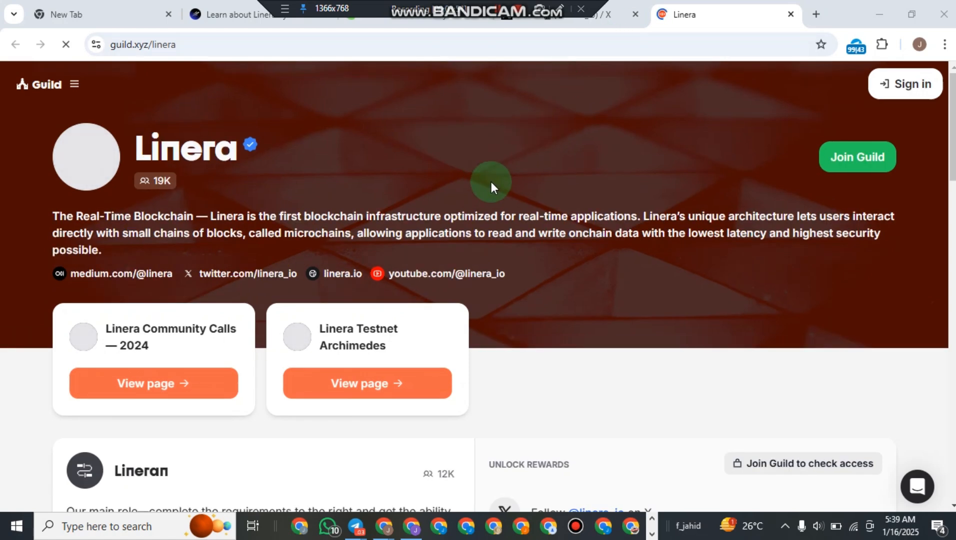
scroll(487, 190, "down", 5)
scroll(587, 199, "up", 5)
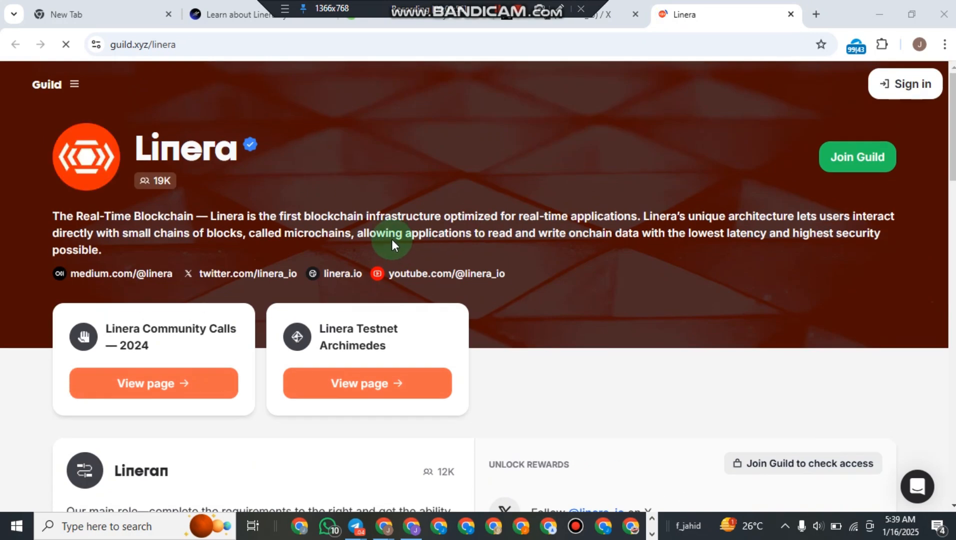
left_click(915, 84)
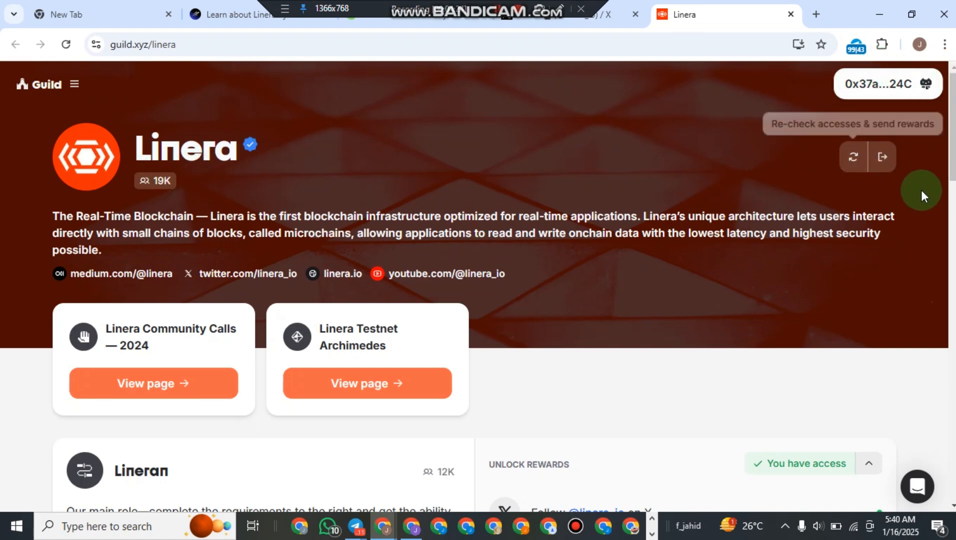
- Open the Guild account details, review the connected social accounts and linked addresses, and close them
left_click(914, 97)
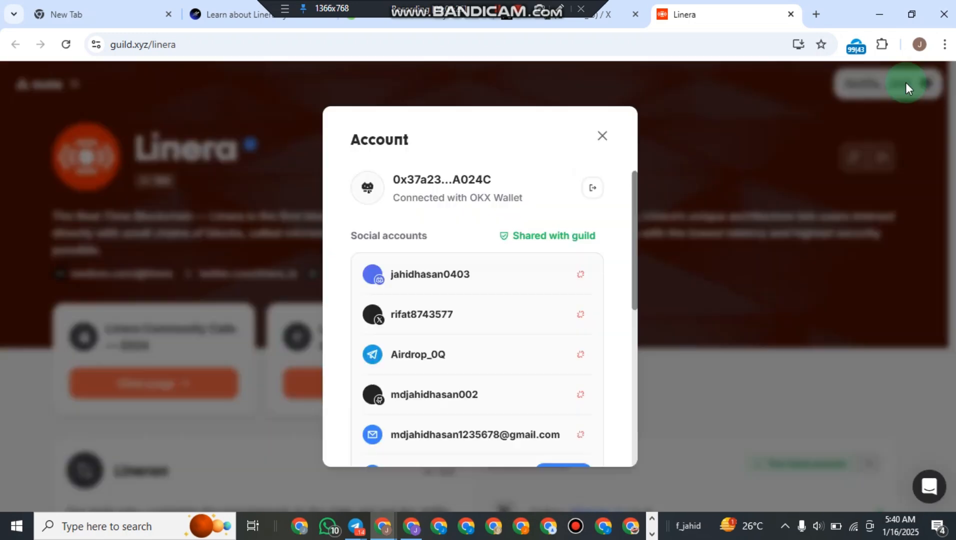
scroll(497, 352, "down", 5)
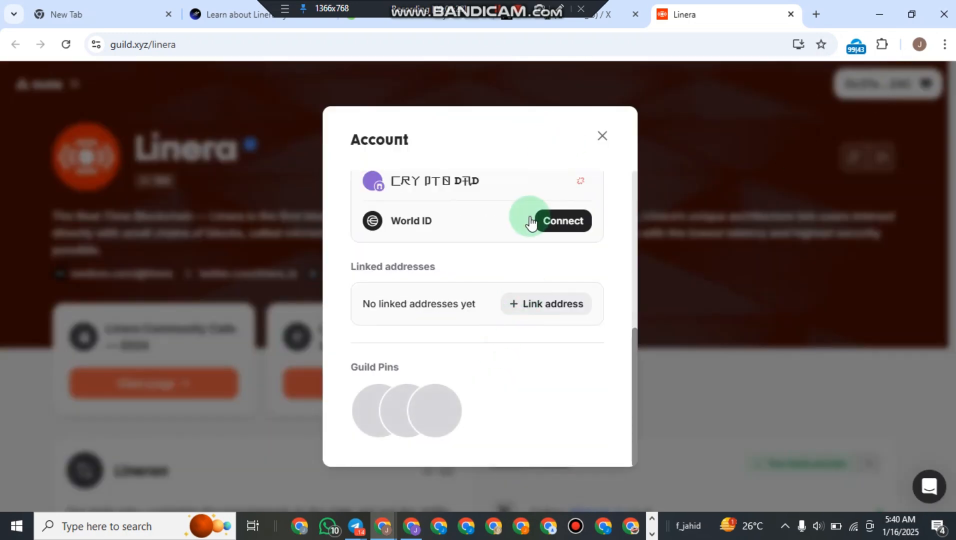
scroll(500, 240, "up", 5)
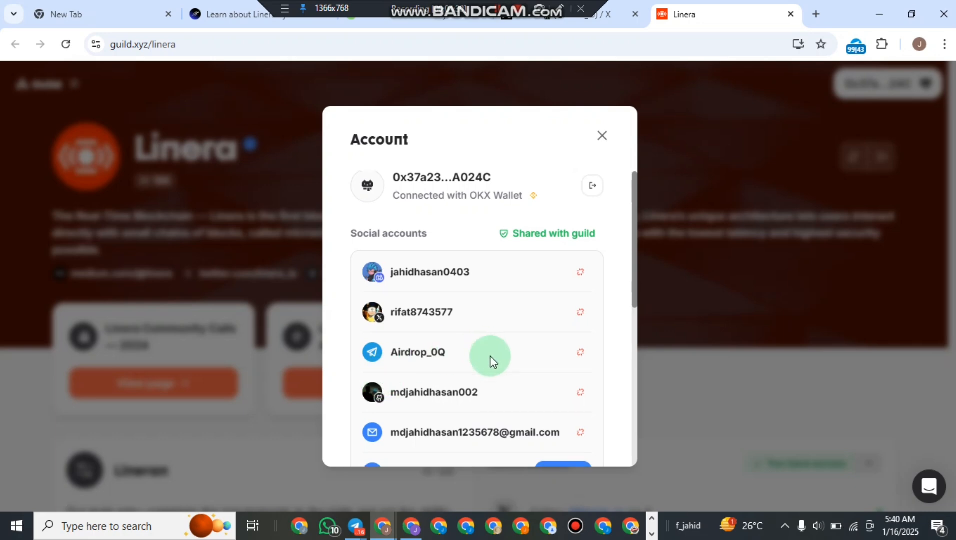
scroll(456, 369, "down", 2)
scroll(498, 325, "down", 2)
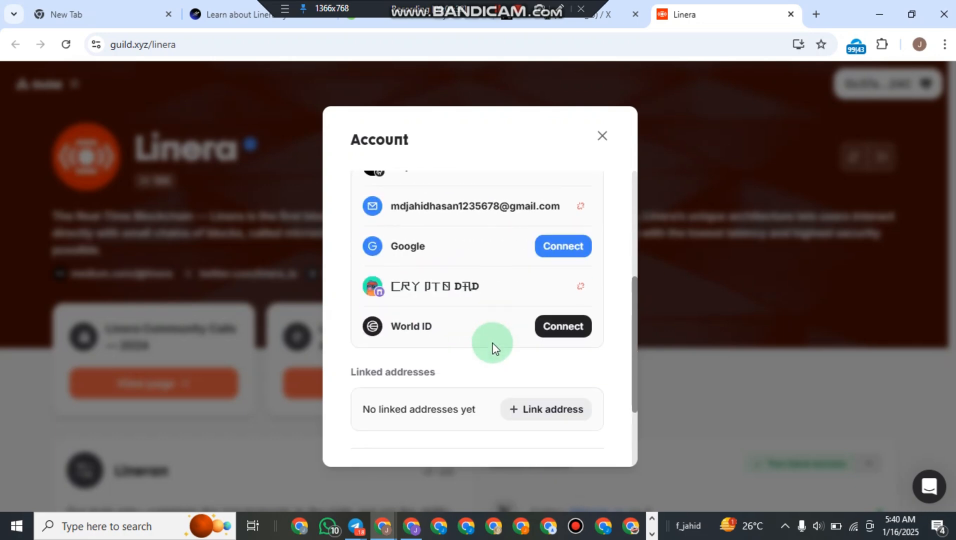
scroll(500, 317, "up", 4)
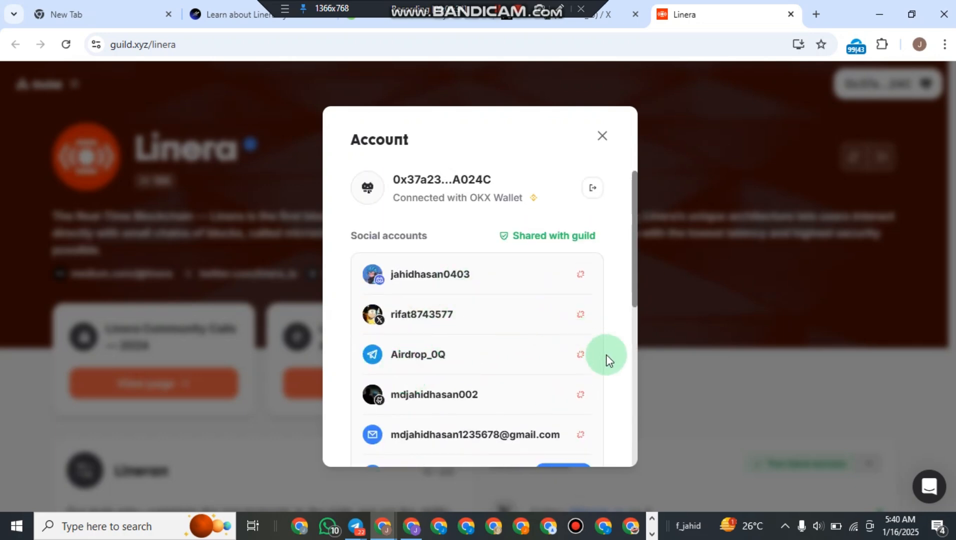
left_click(682, 306)
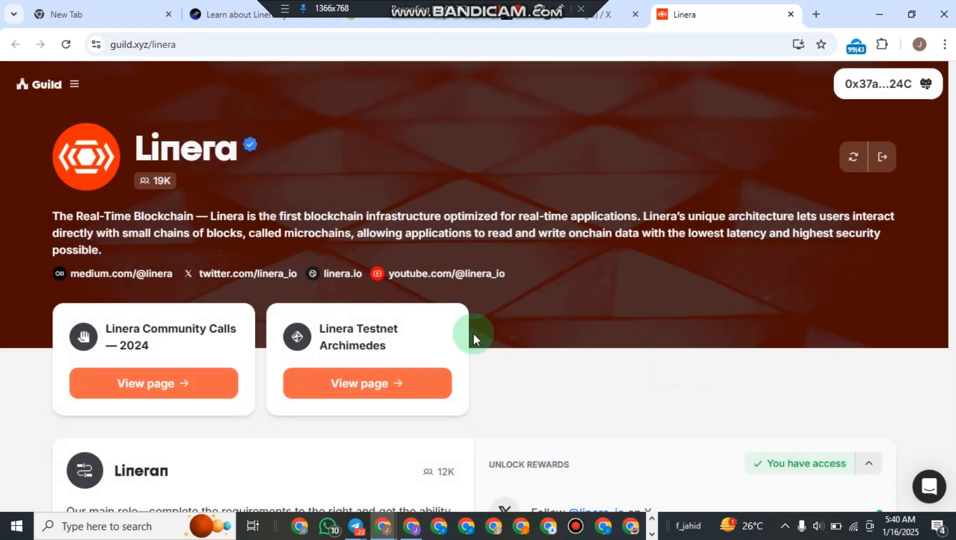
- Read the Lineran role's description, Discord reward and unlock requirements on the Linera guild page
scroll(180, 315, "down", 2)
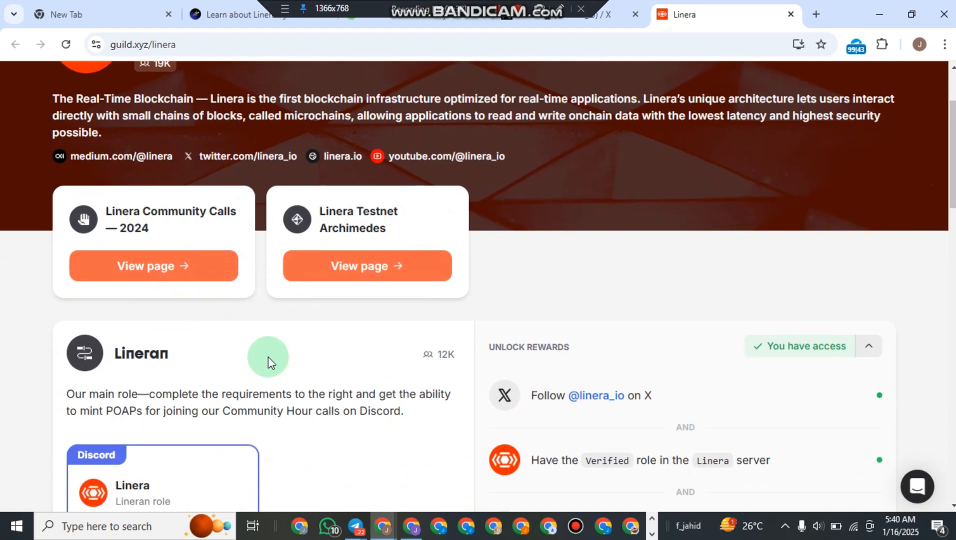
scroll(134, 383, "down", 2)
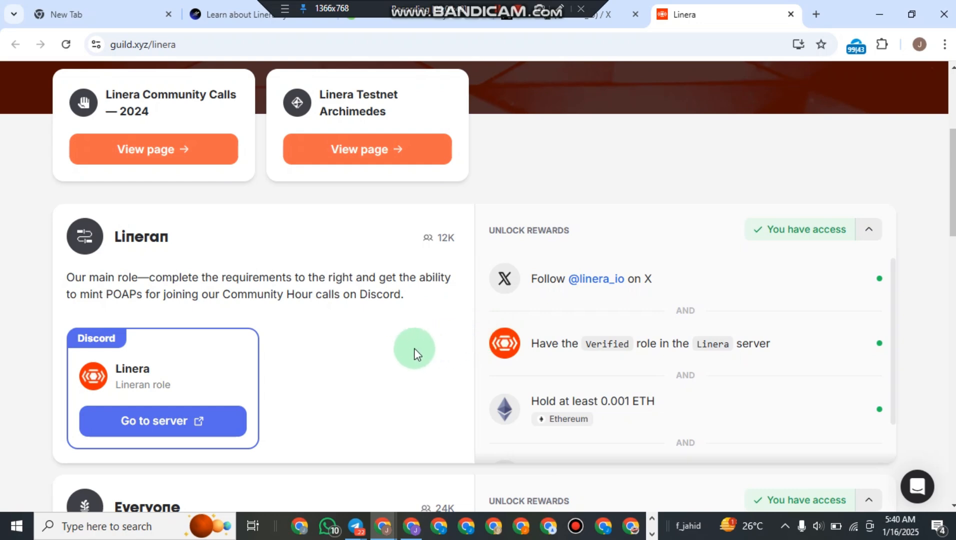
scroll(414, 347, "down", 4)
scroll(414, 348, "up", 4)
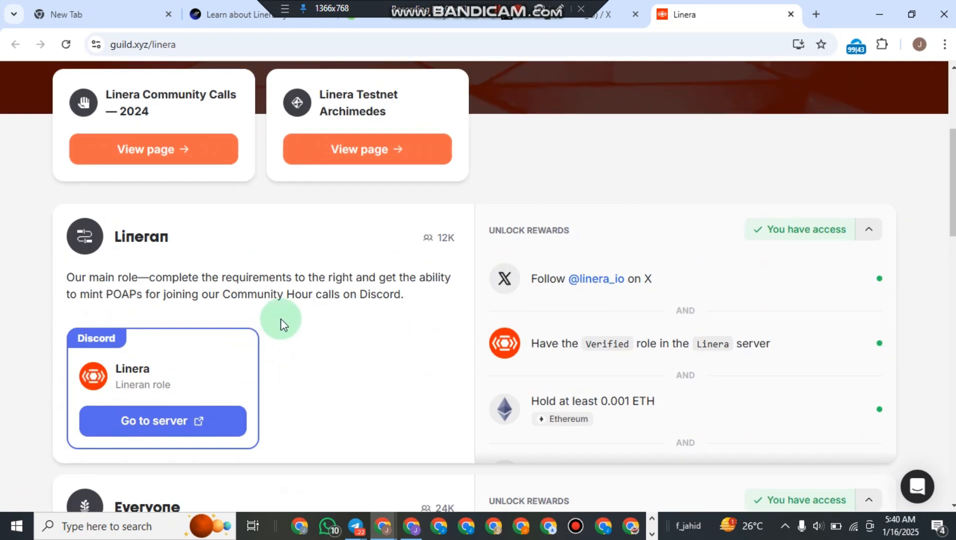
mouse_move(180, 238)
left_mouse_down()
mouse_move(73, 243)
mouse_move(192, 230)
left_mouse_up()
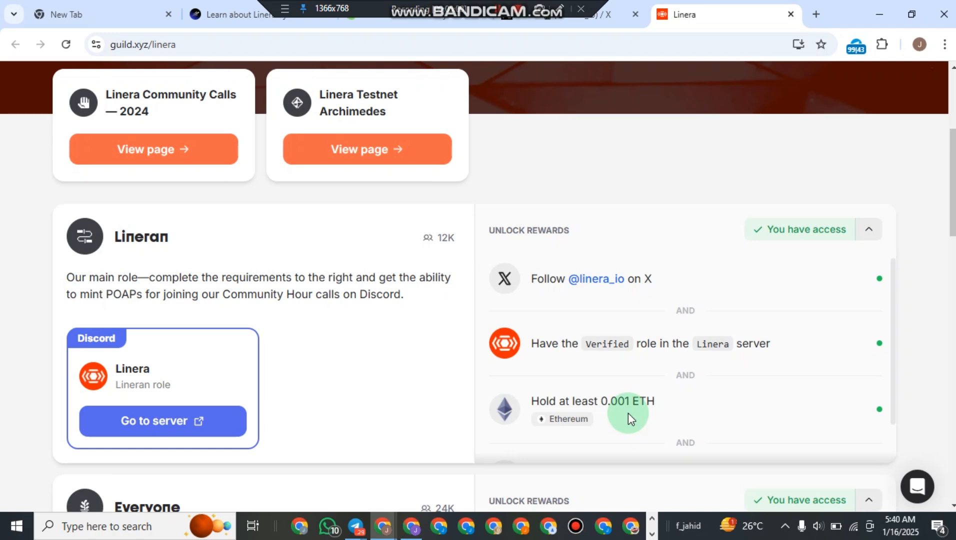
- Find and open the Windows Calculator
left_click(151, 527)
type("ca")
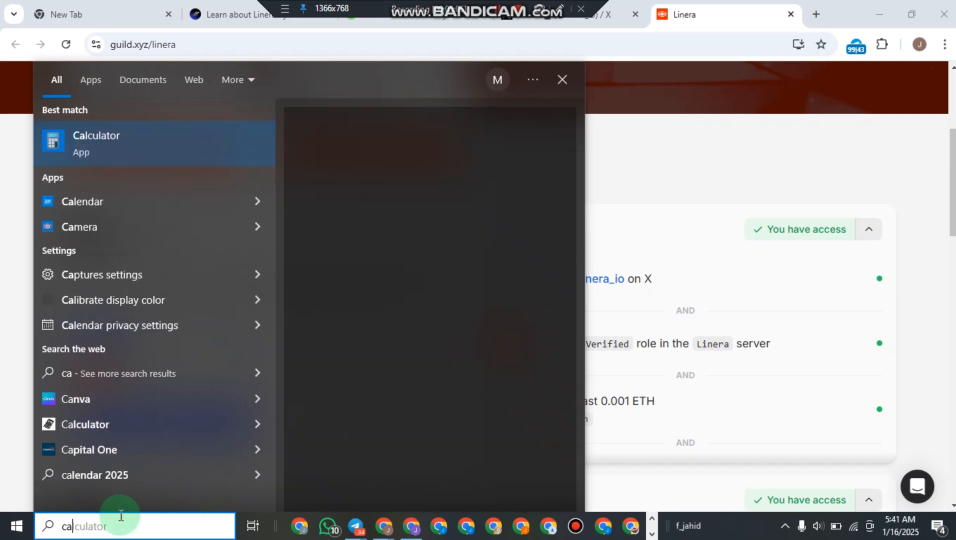
left_click(124, 155)
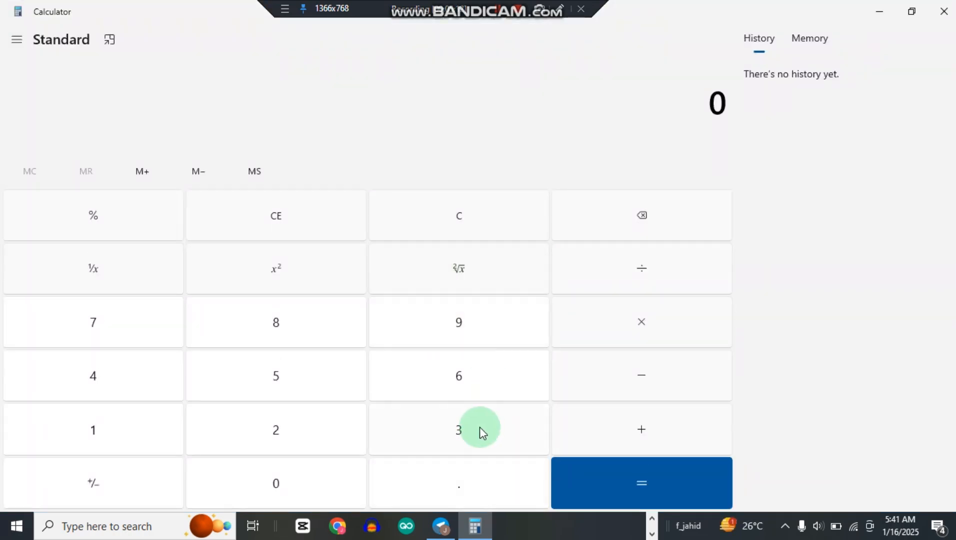
- Multiply 0.001 by 3200 to estimate the value of the required ETH, and close Calculator
left_click(481, 504)
left_click(301, 501)
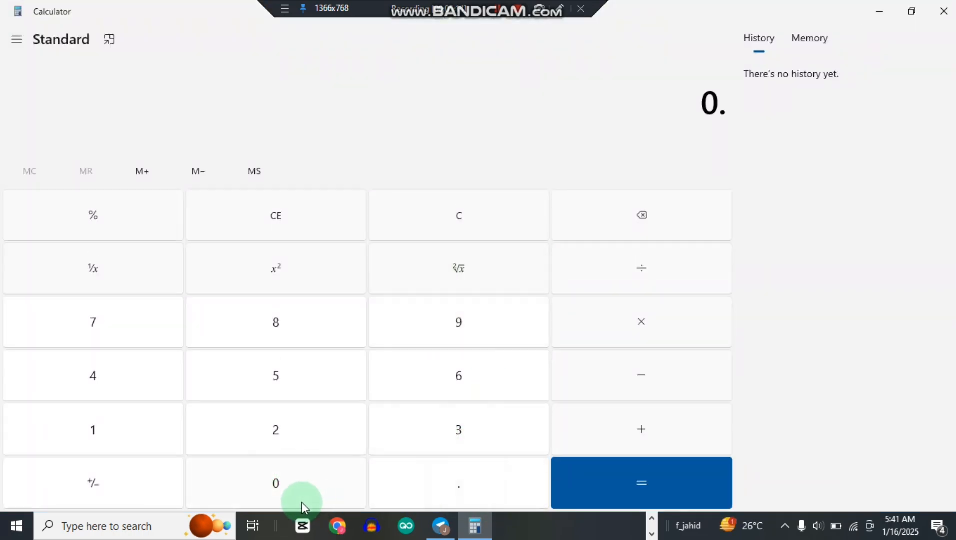
left_click(301, 500)
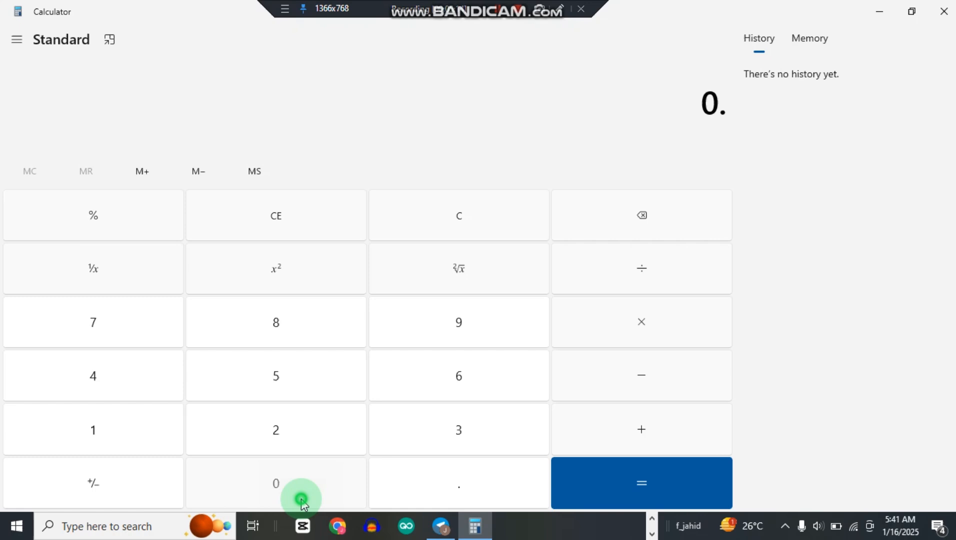
left_click(78, 432)
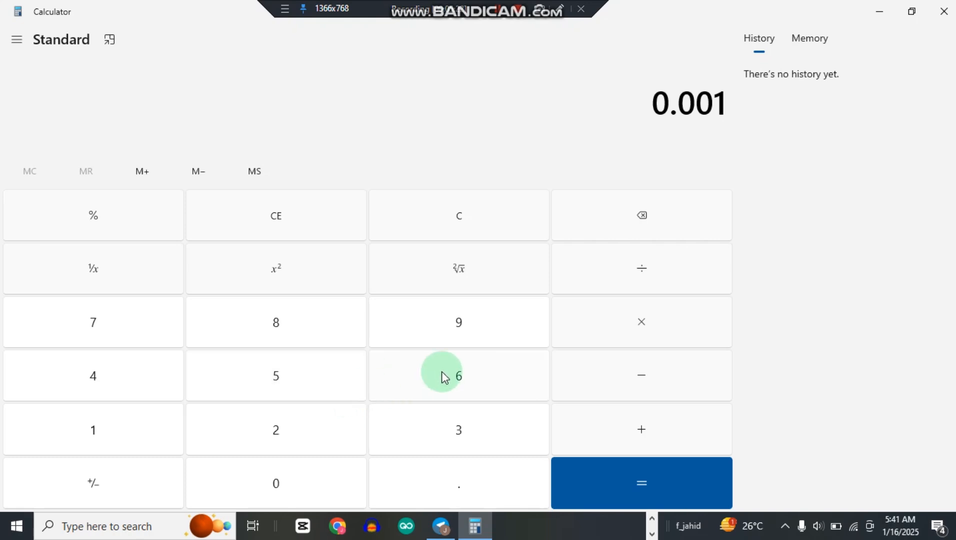
left_click(640, 327)
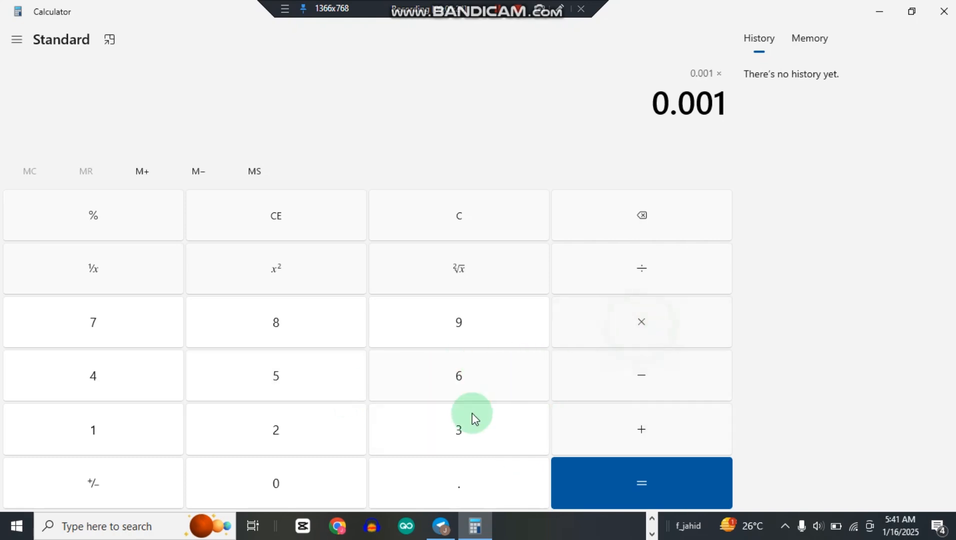
left_click(462, 433)
left_click(285, 430)
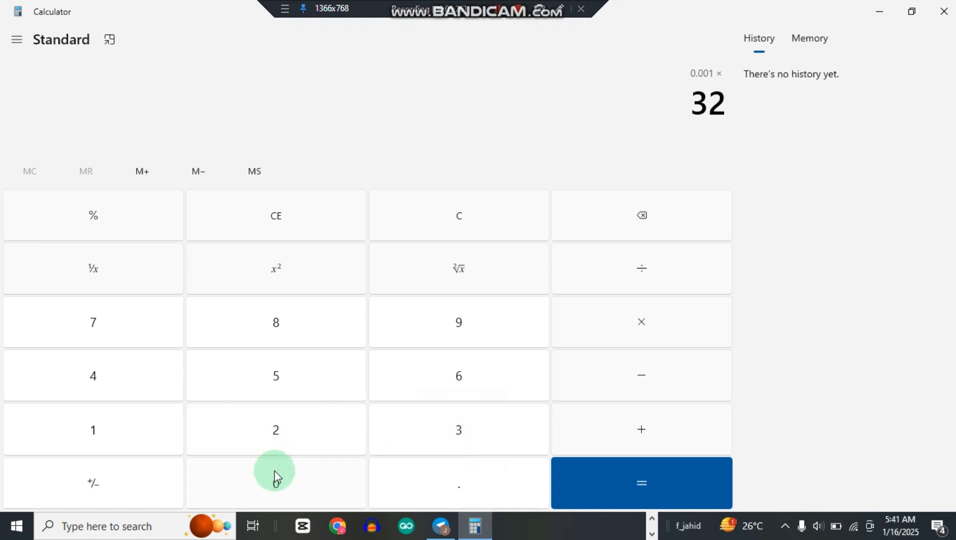
left_click(278, 487)
left_click(280, 489)
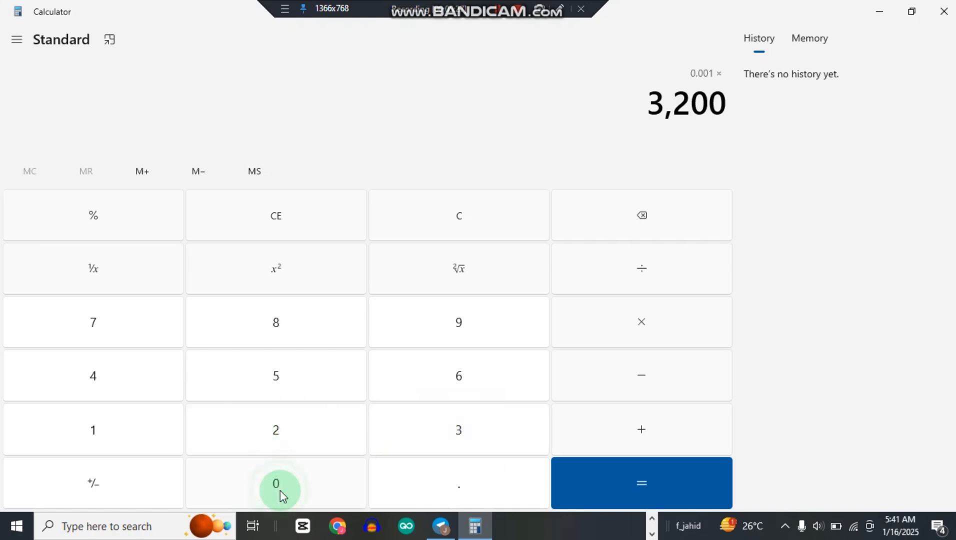
left_click(574, 480)
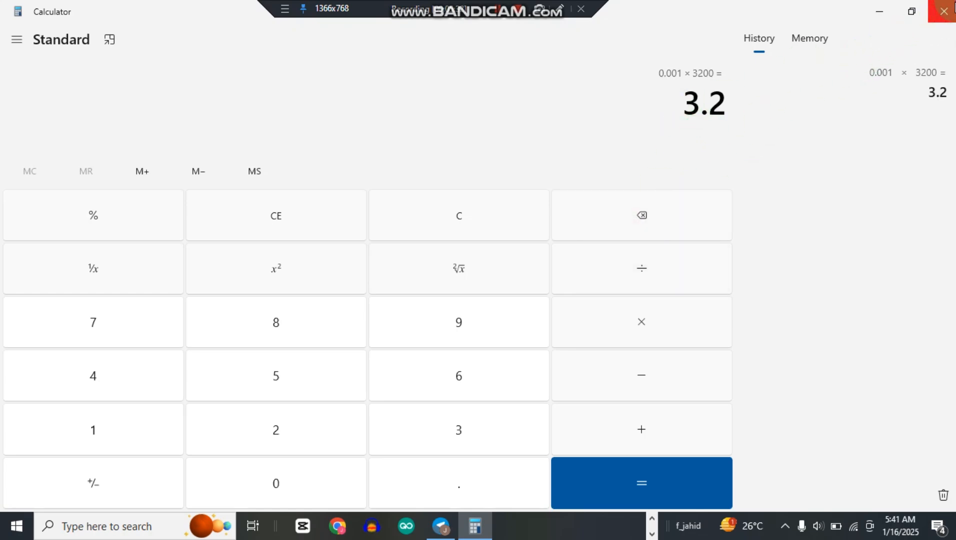
left_click(944, 11)
- Check the status of each Lineran role requirement: X follow, Verified Discord role, 0.001 ETH holding and CAPTCHA
scroll(534, 362, "up", 4)
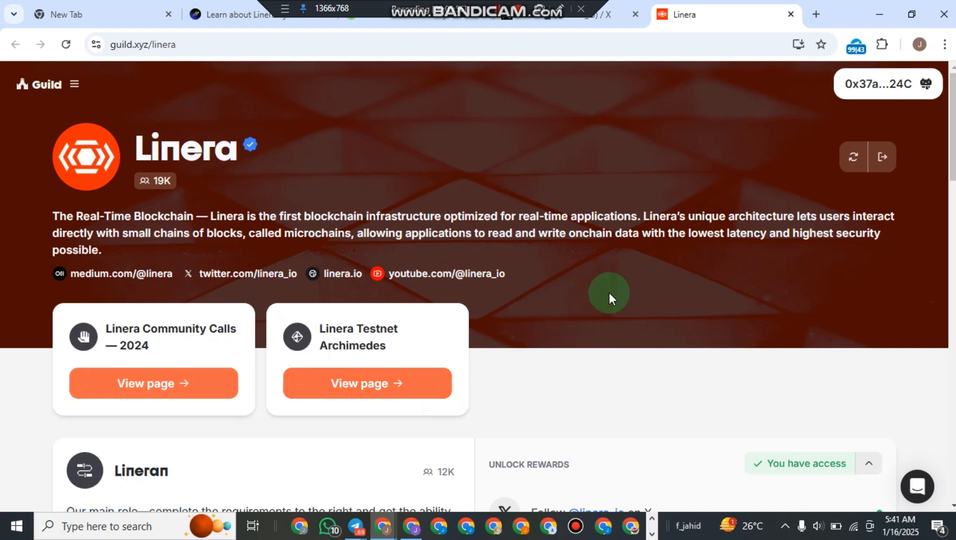
scroll(608, 293, "down", 5)
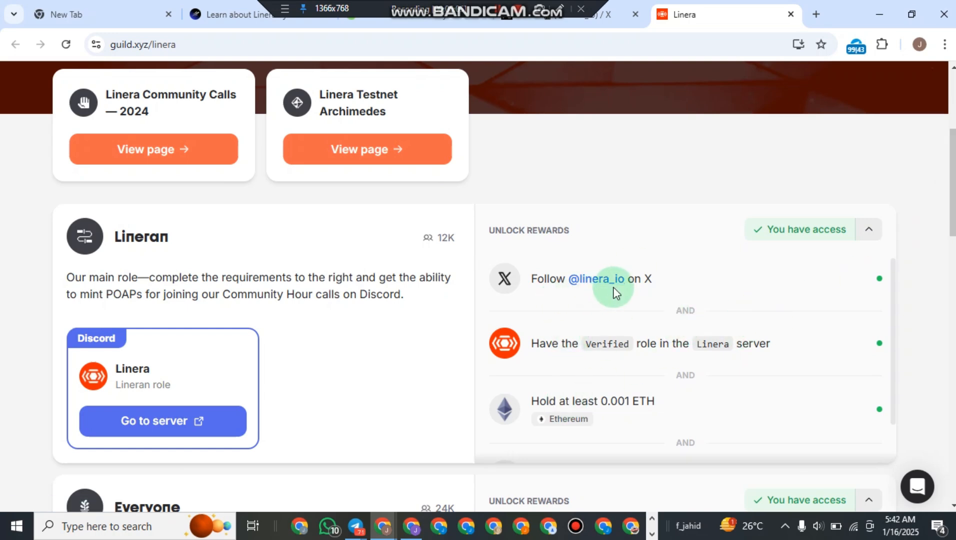
scroll(881, 290, "down", 5)
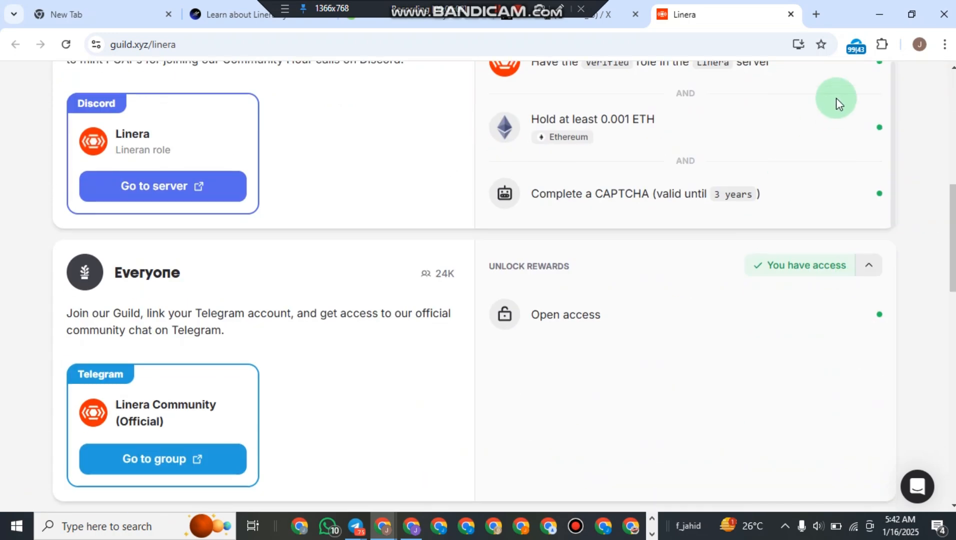
scroll(813, 199, "up", 5)
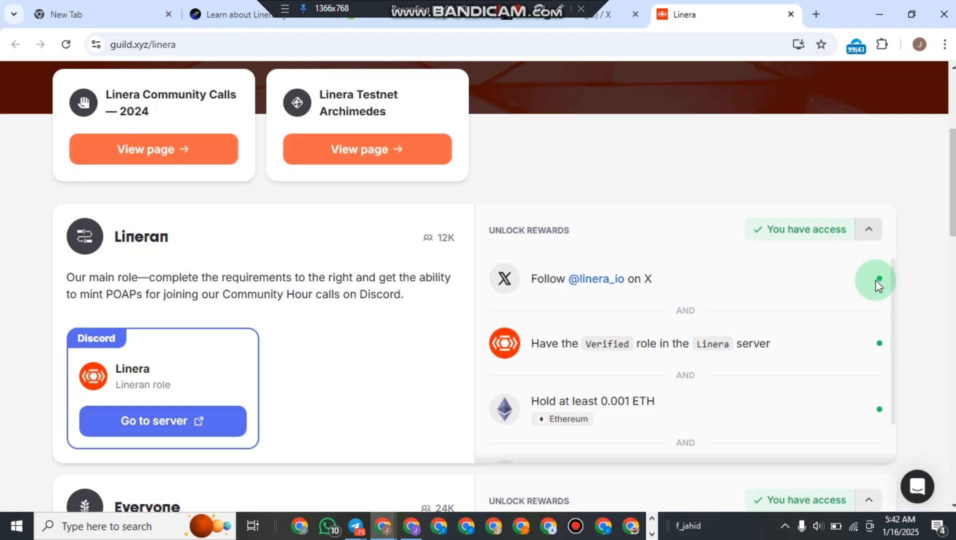
scroll(877, 280, "down", 2)
scroll(924, 288, "down", 10)
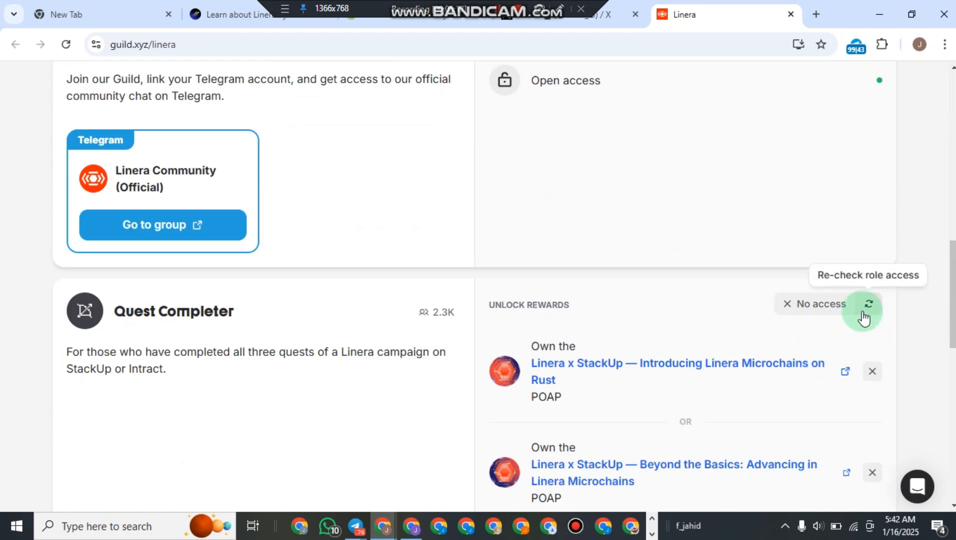
scroll(866, 313, "up", 10)
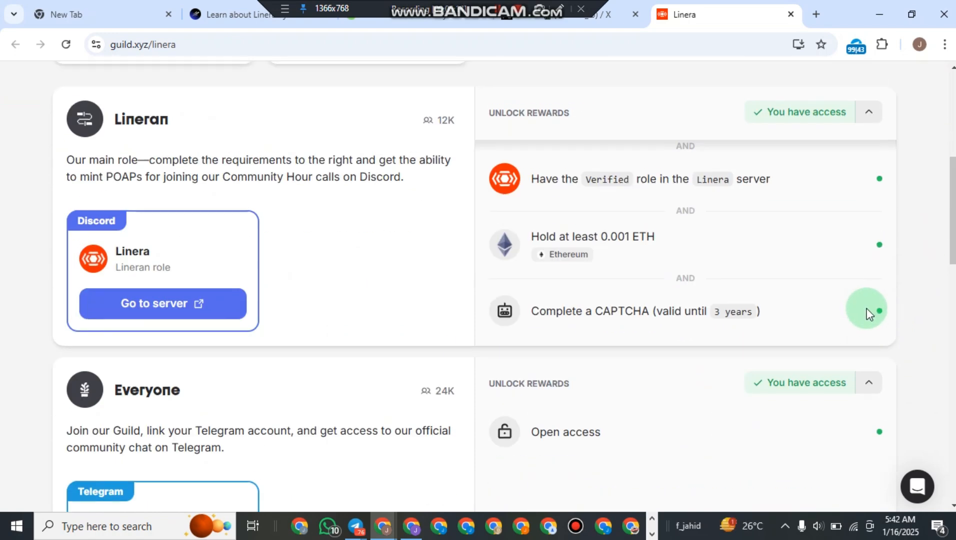
scroll(819, 321, "down", 4)
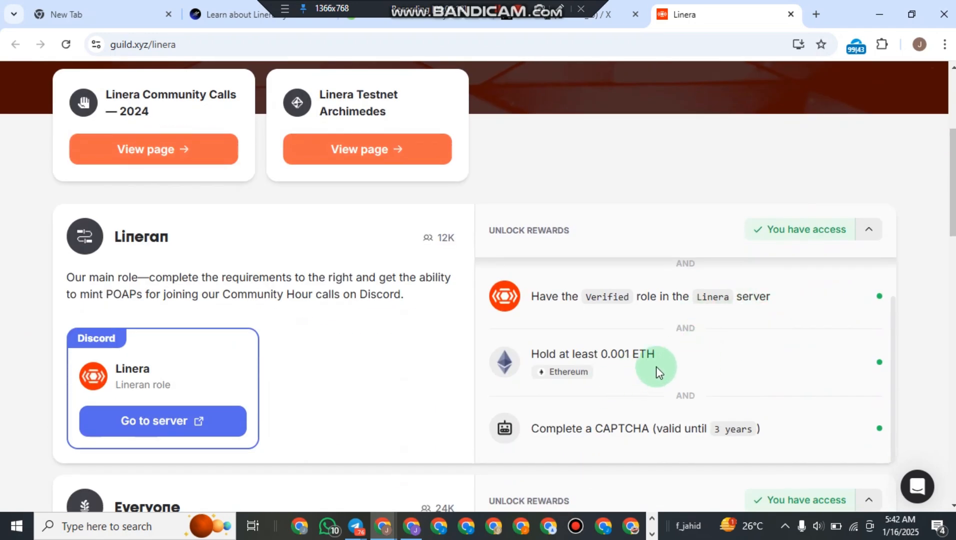
scroll(135, 319, "down", 7)
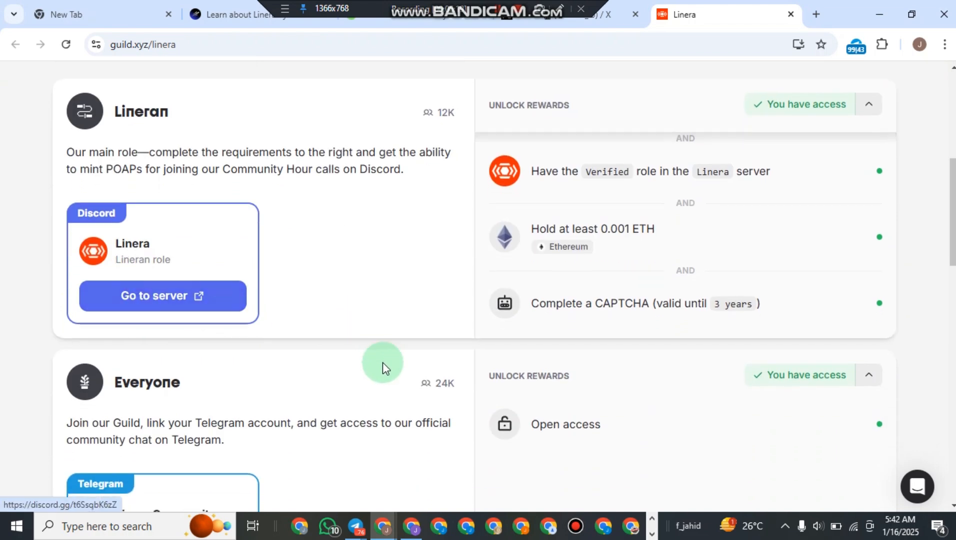
- Look through the guild's other roles, including Everyone, Quest Completer, Hackathon Winner and Leveled-Up Chains, and return to the Lineran role
scroll(487, 241, "up", 5)
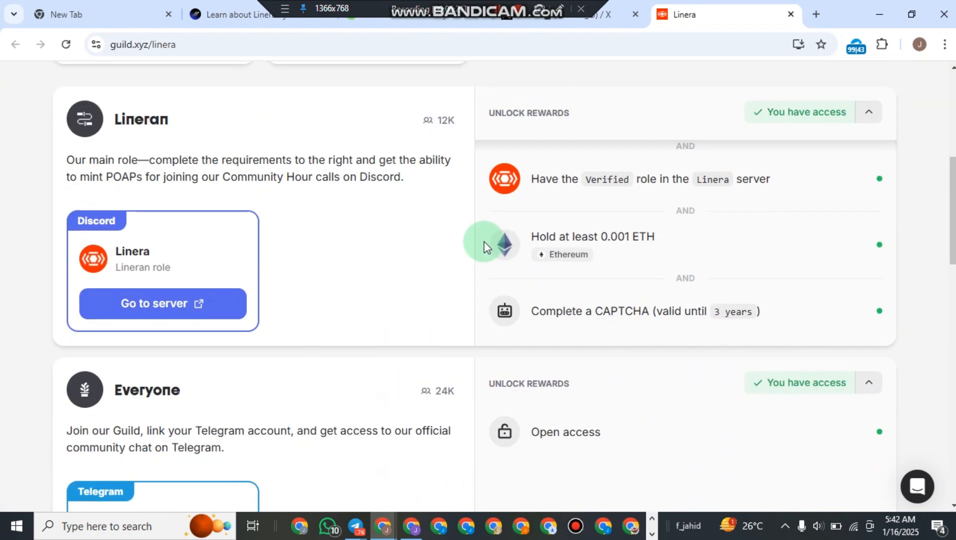
scroll(512, 216, "down", 5)
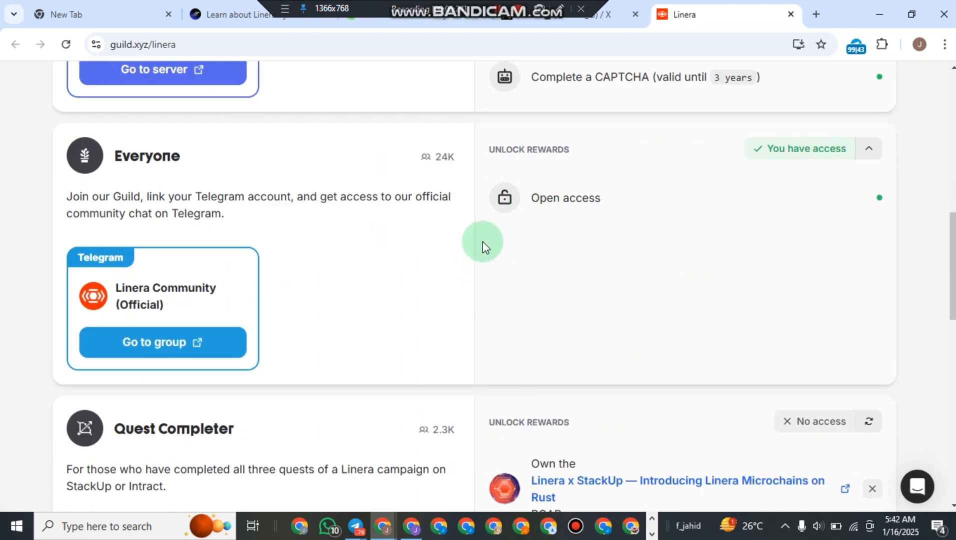
scroll(492, 231, "down", 7)
scroll(545, 299, "down", 7)
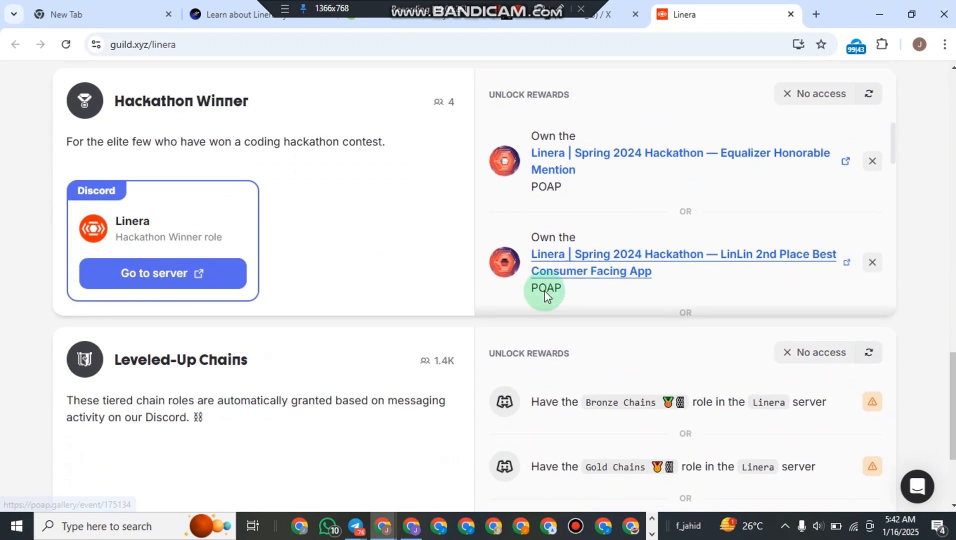
scroll(516, 296, "down", 1)
scroll(342, 333, "up", 20)
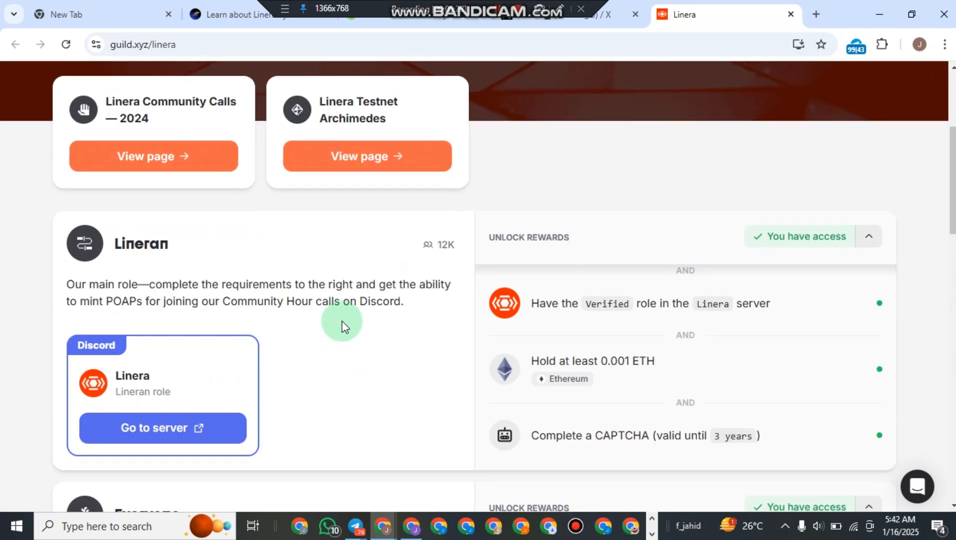
scroll(615, 267, "down", 3)
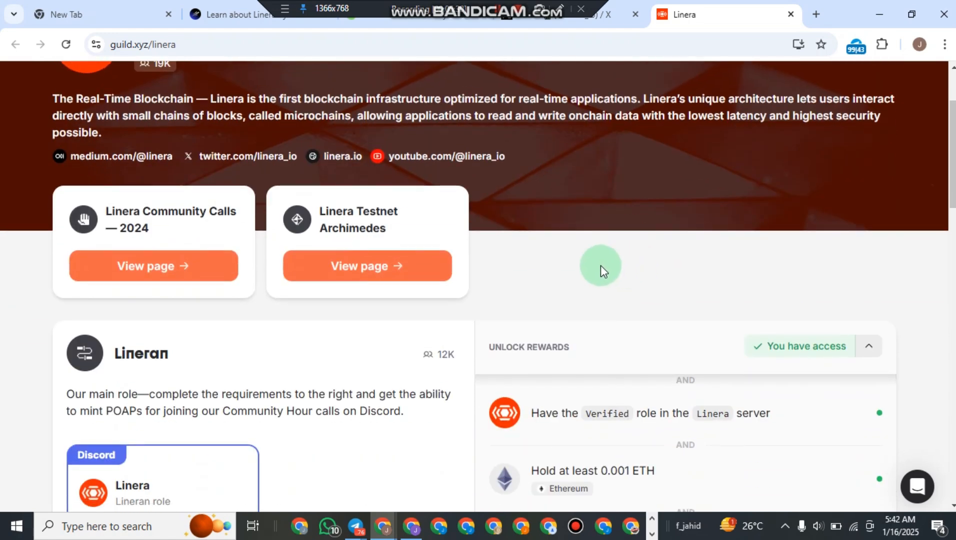
- Switch to the Learn & Earn channel in Telegram and go to the Linera Testnet Mega Quest post
scroll(462, 301, "down", 4)
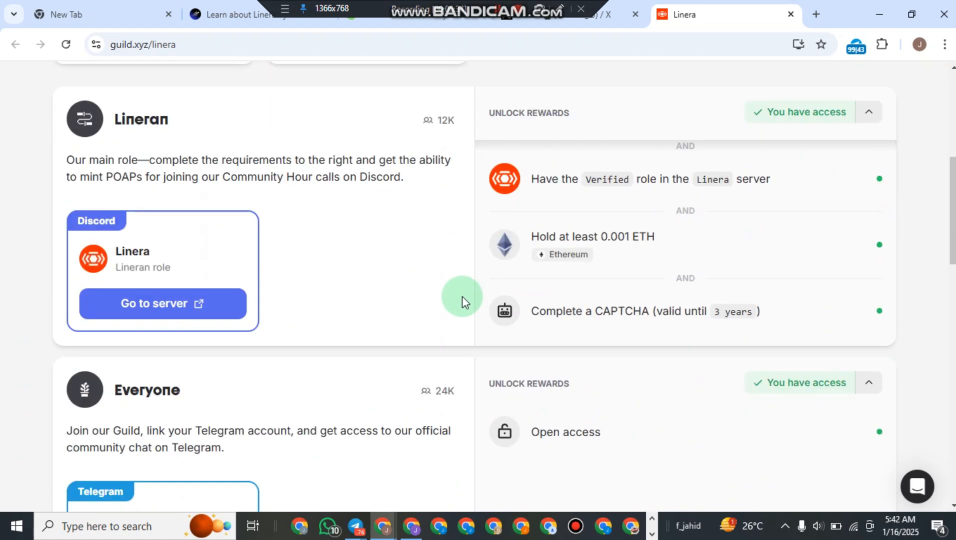
scroll(150, 308, "up", 4)
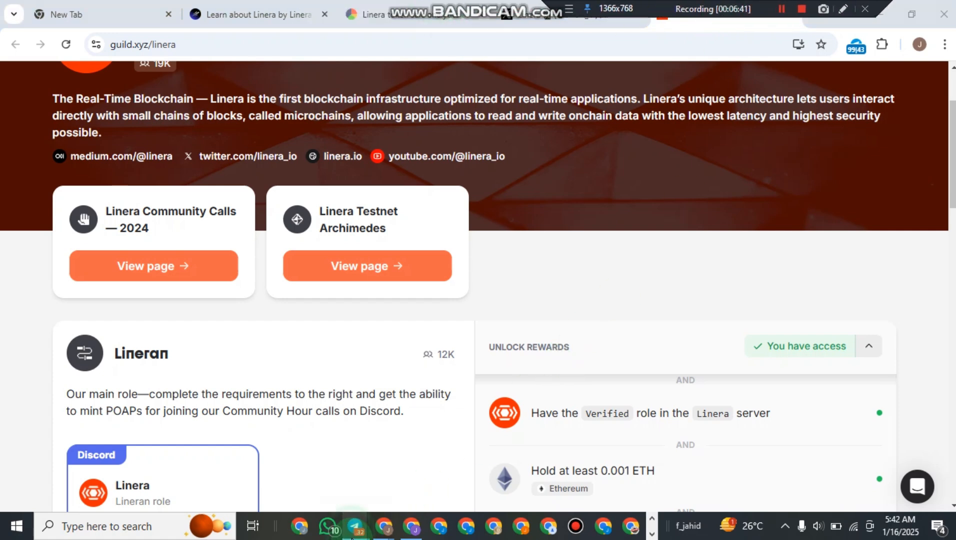
mouse_move(351, 534)
left_click(406, 483)
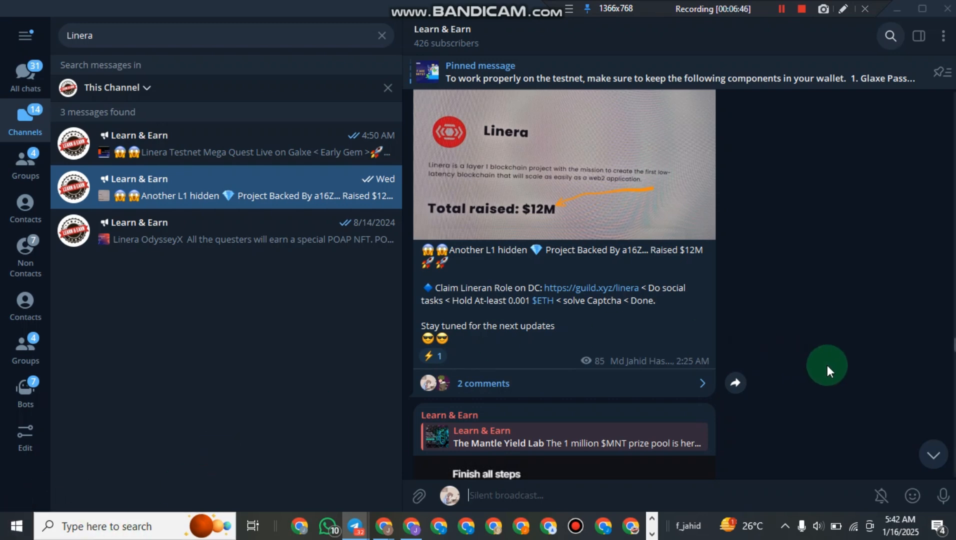
mouse_move(913, 495)
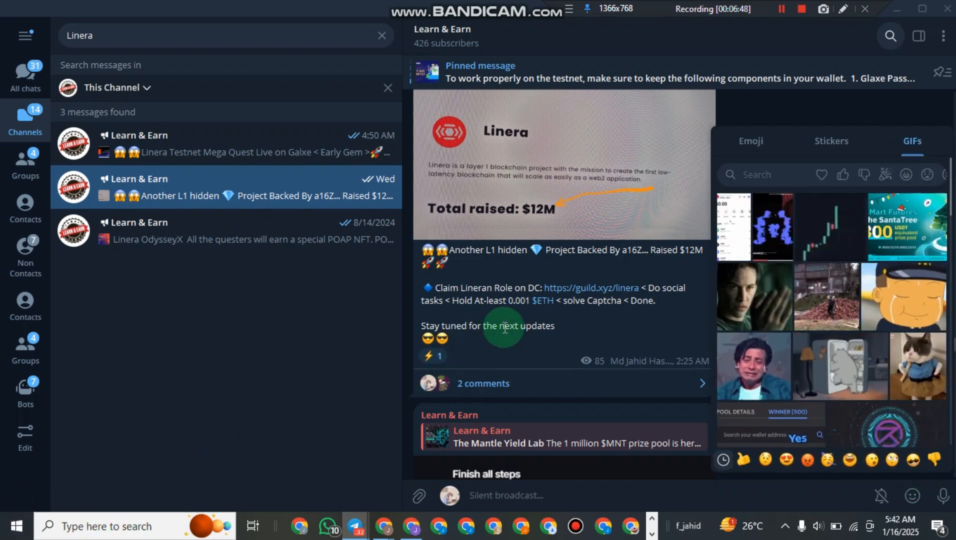
left_click(928, 457)
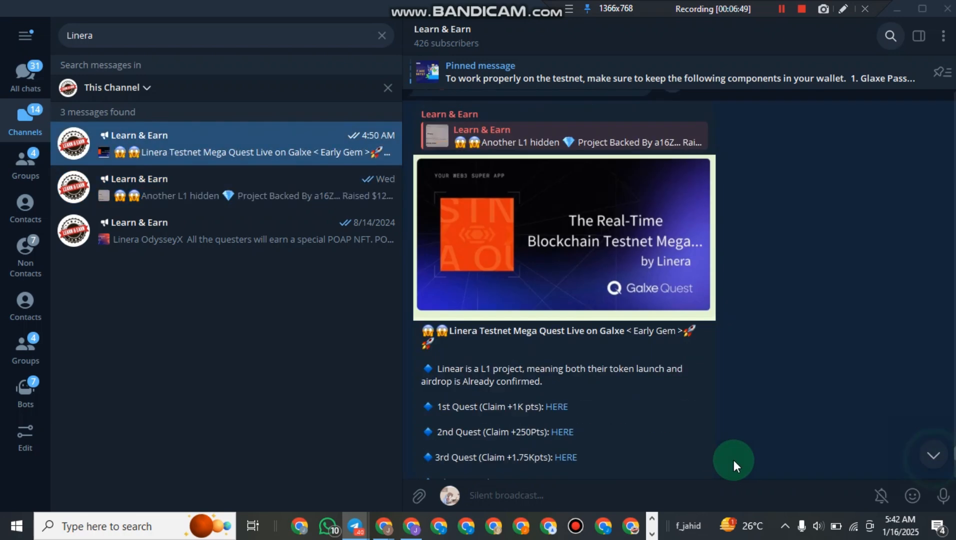
- Review the quests listed in the Linera Testnet Mega Quest post and open the 1st Quest link on Galxe
scroll(735, 327, "down", 3)
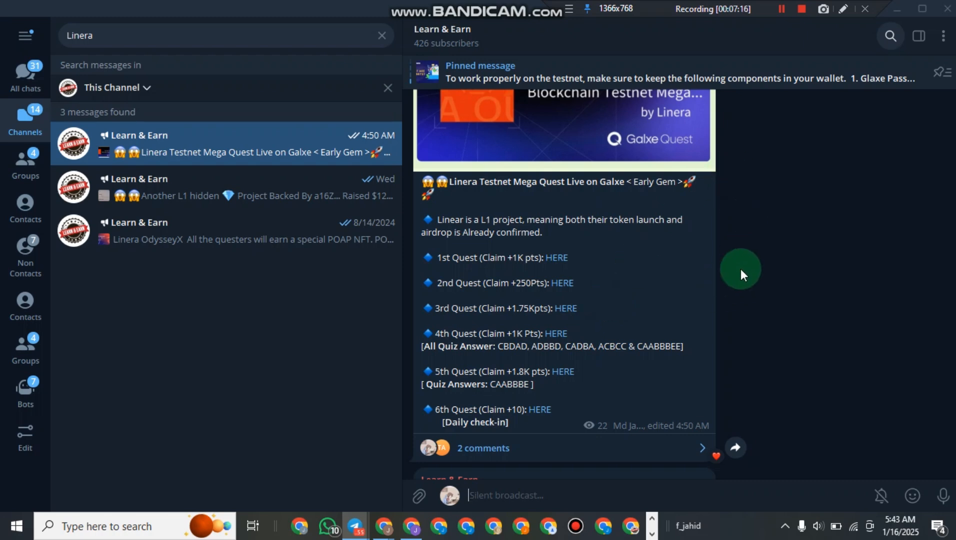
scroll(645, 303, "up", 3)
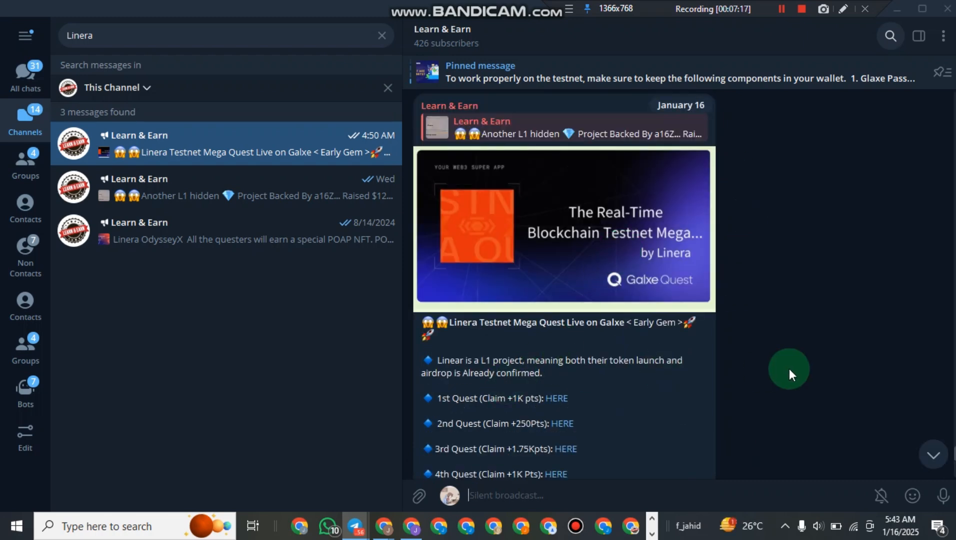
scroll(724, 329, "down", 2)
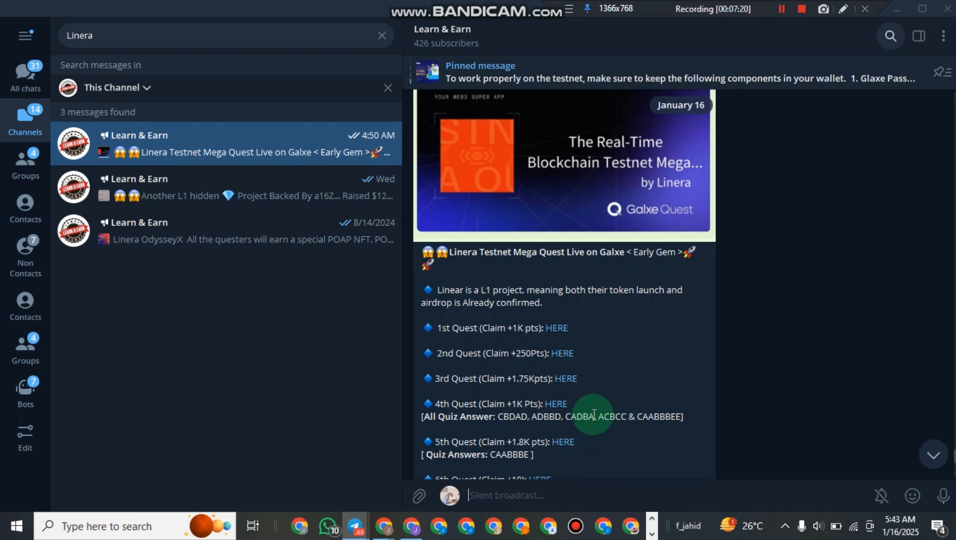
left_click(552, 331)
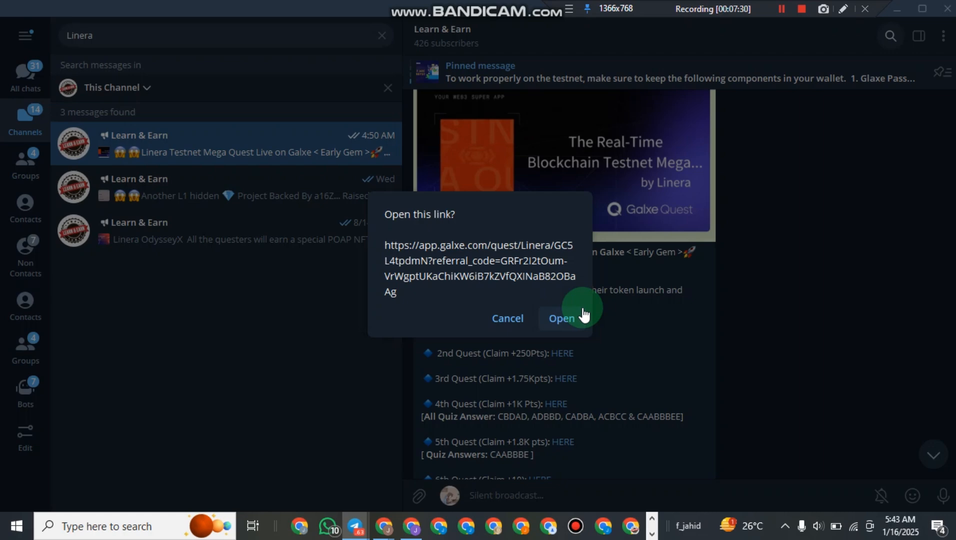
left_click(693, 266)
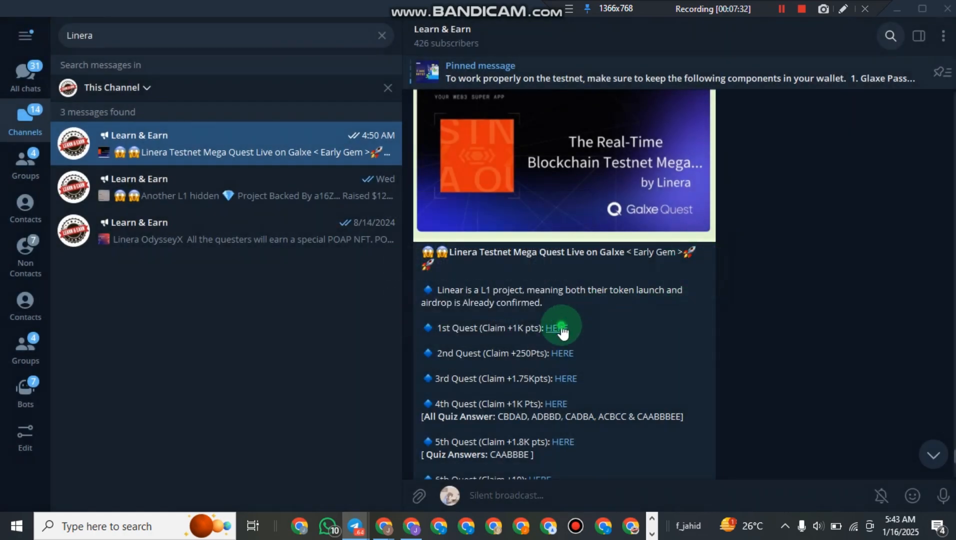
left_click(560, 326)
left_click(561, 319)
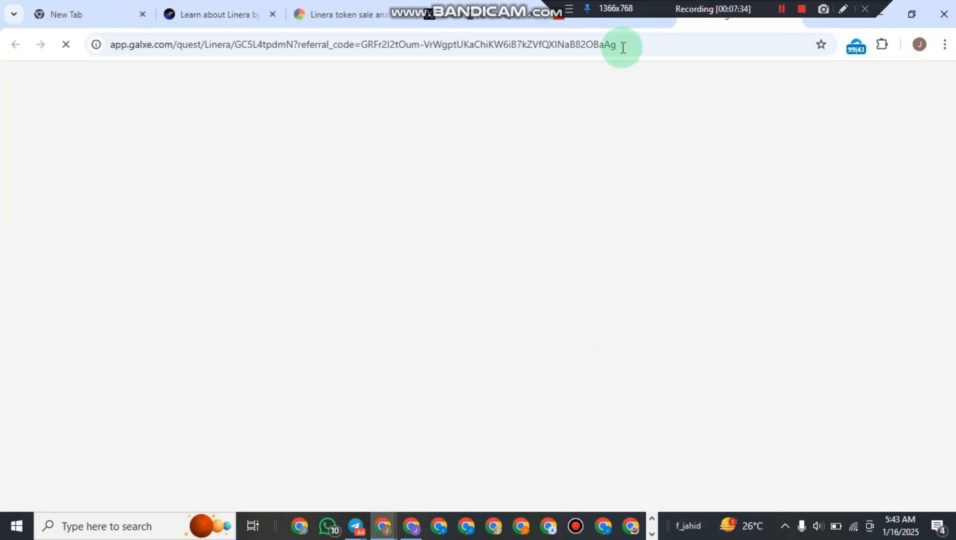
left_click_drag(679, 1, 148, 3)
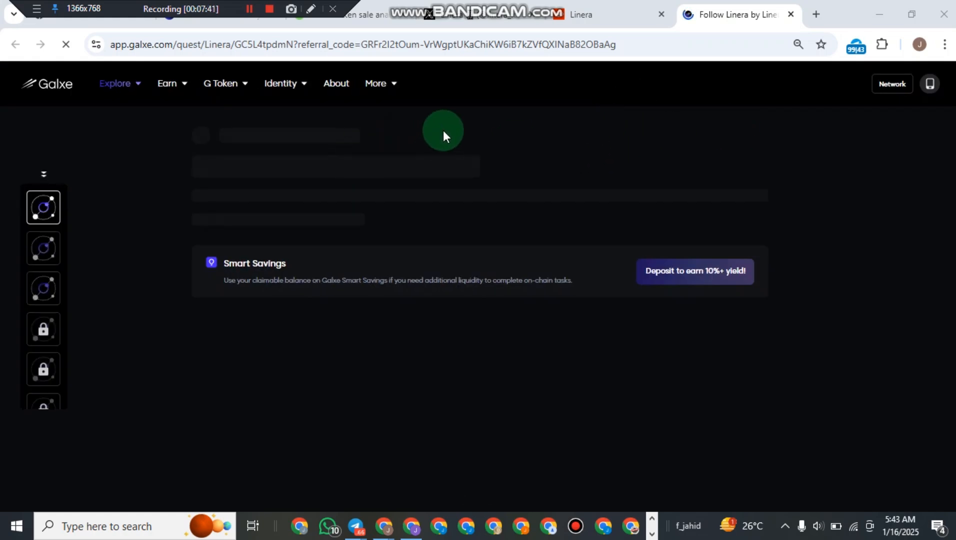
mouse_move(169, 13)
left_mouse_down()
mouse_move(779, 12)
mouse_move(170, 10)
left_mouse_up()
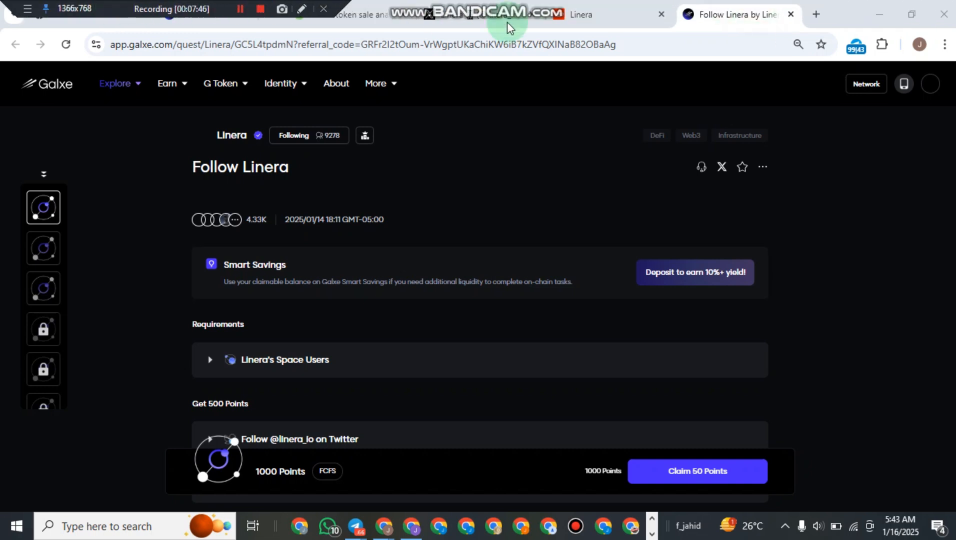
- Search Google for relay bridge in a new browser tab and open the Relay website
left_click(818, 14)
left_click(465, 267)
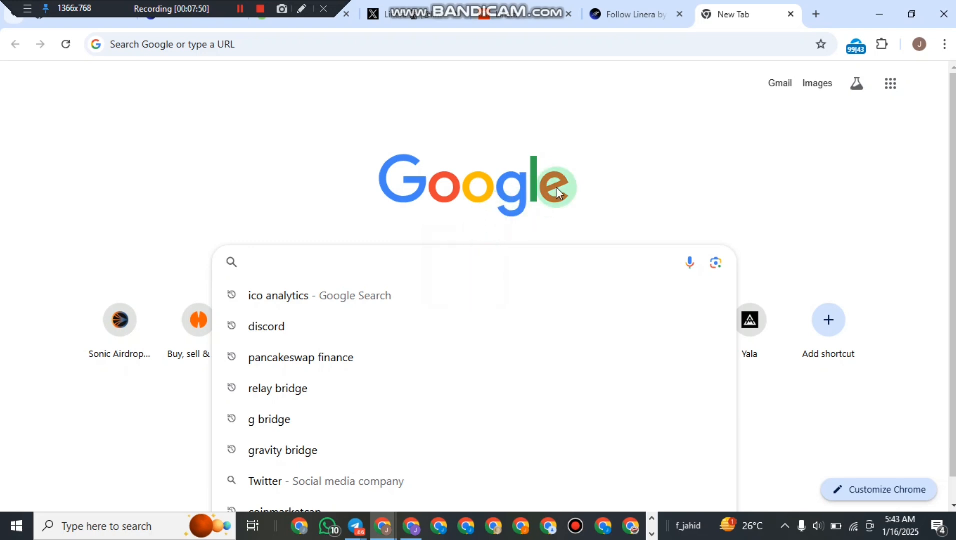
type("r")
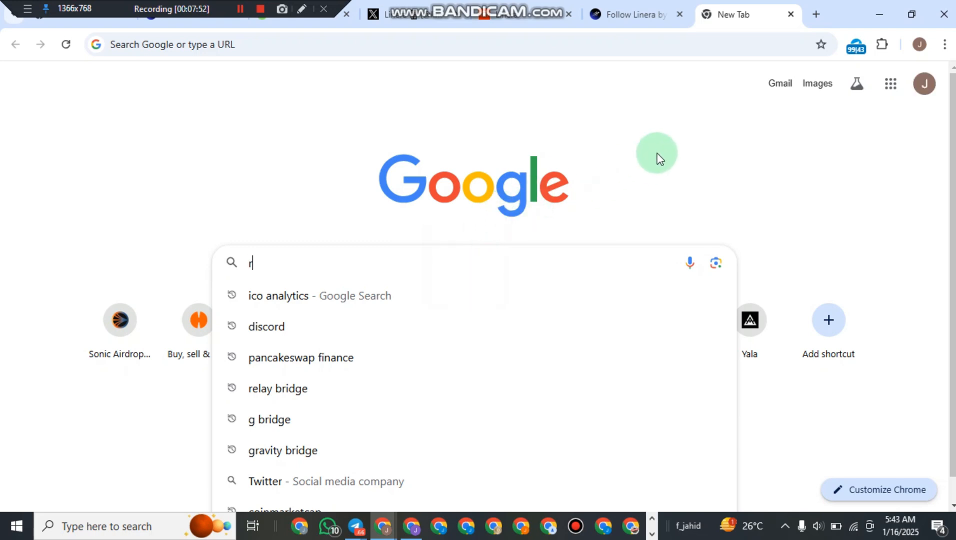
type("e")
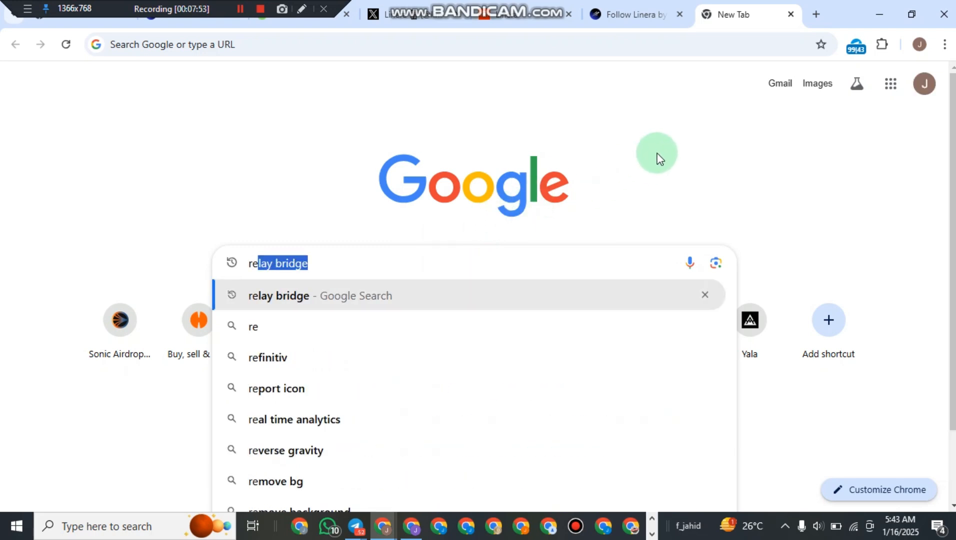
left_click(384, 299)
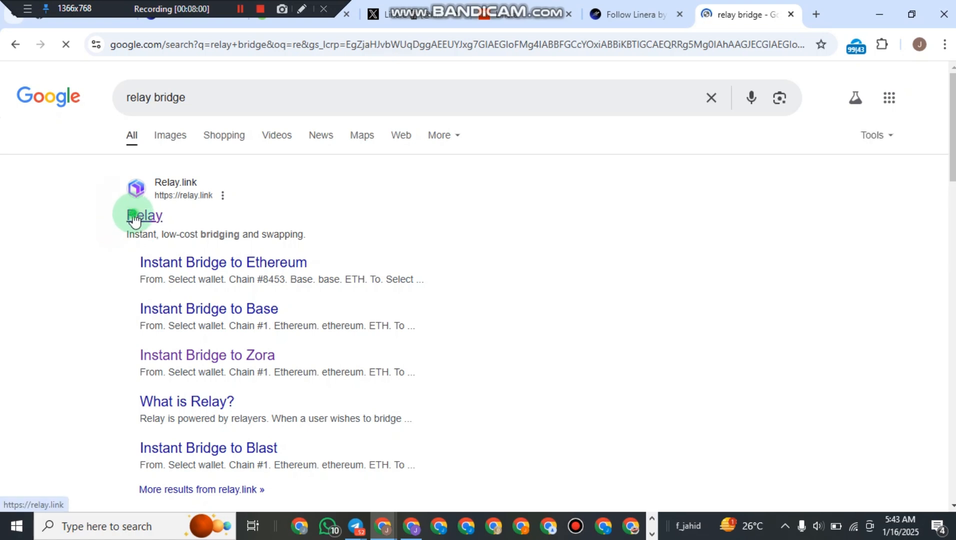
left_click(134, 219)
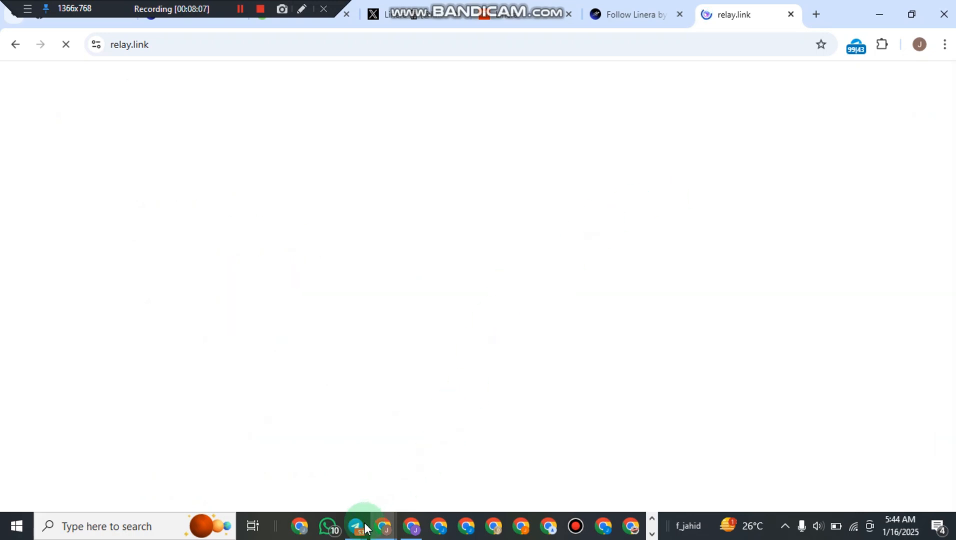
- Open Relay's bridge form for trading from the site's home page
mouse_move(385, 530)
left_click(812, 234)
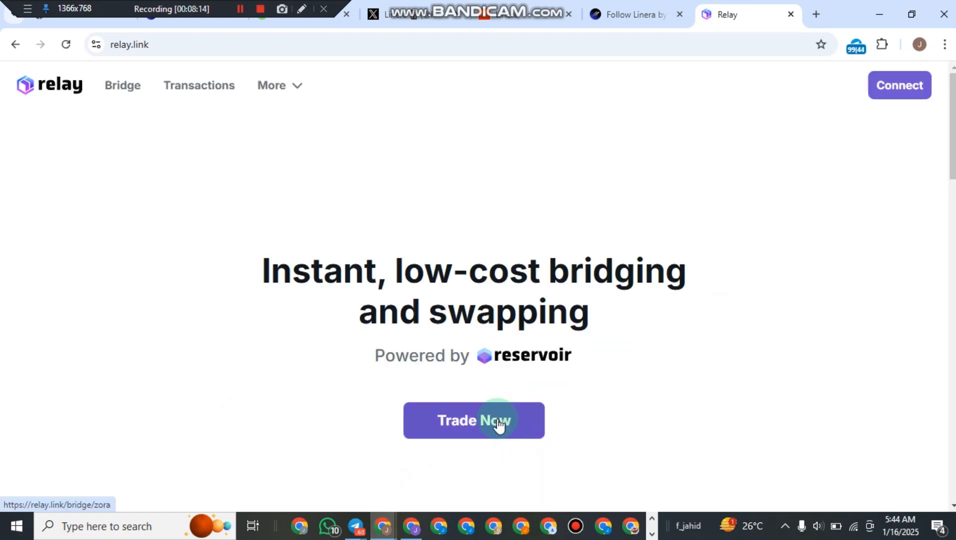
left_click(497, 424)
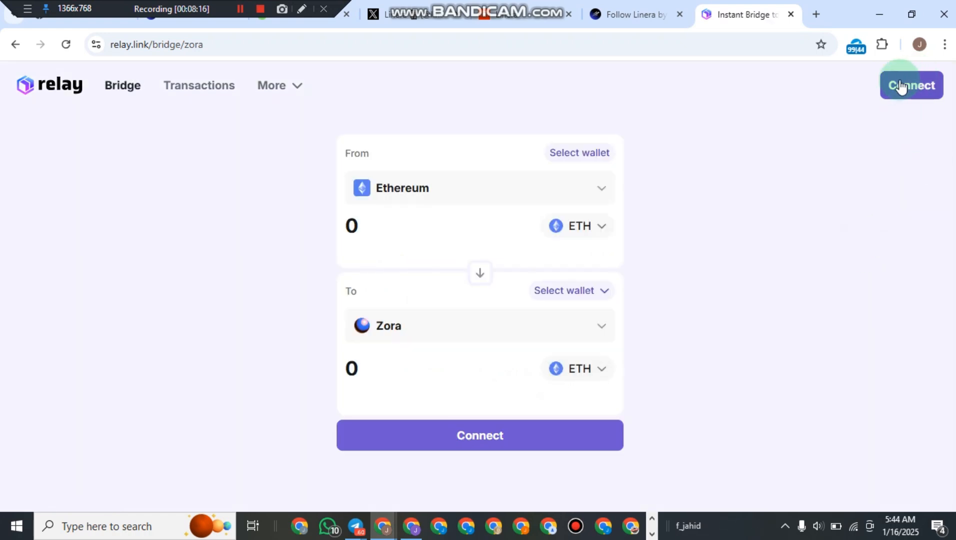
- Choose Gravity as the chain to bridge from
left_click(413, 188)
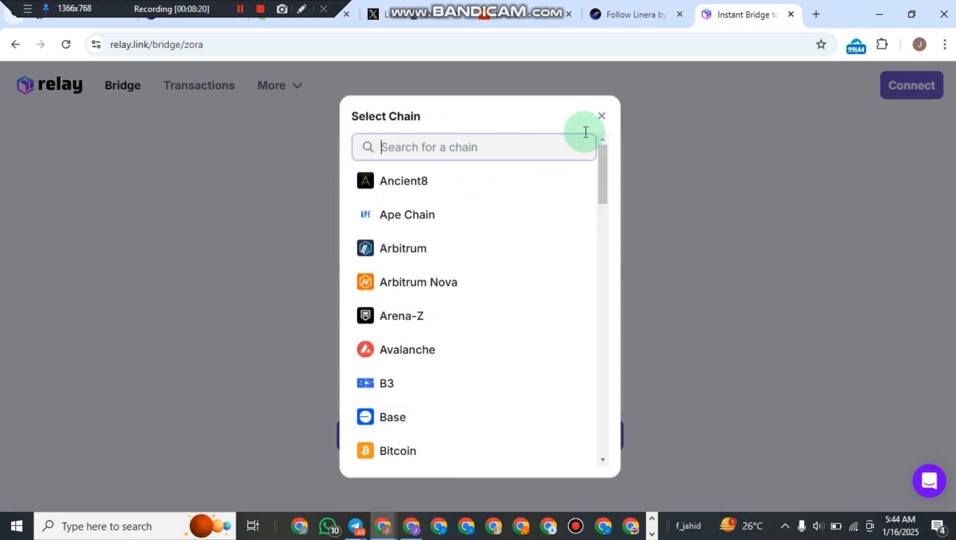
left_click(602, 117)
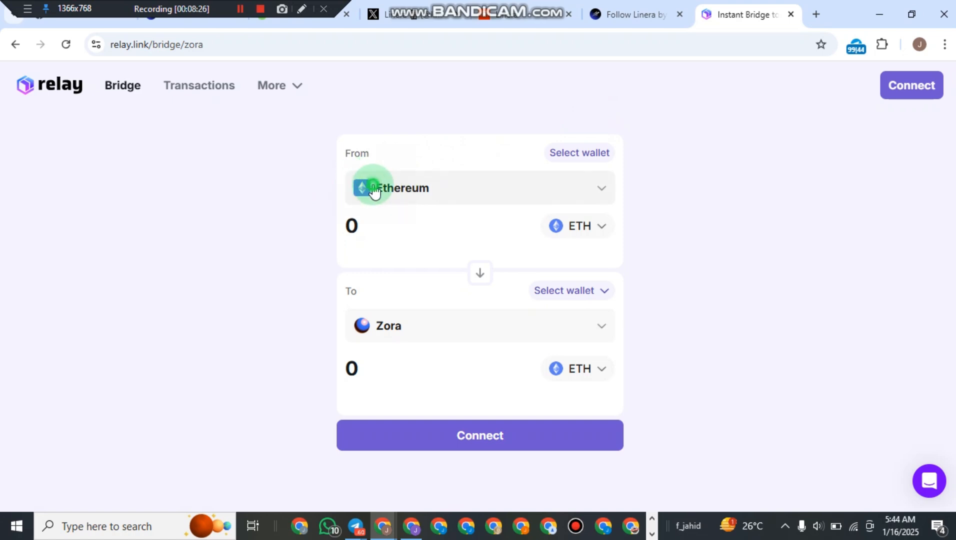
left_click(393, 177)
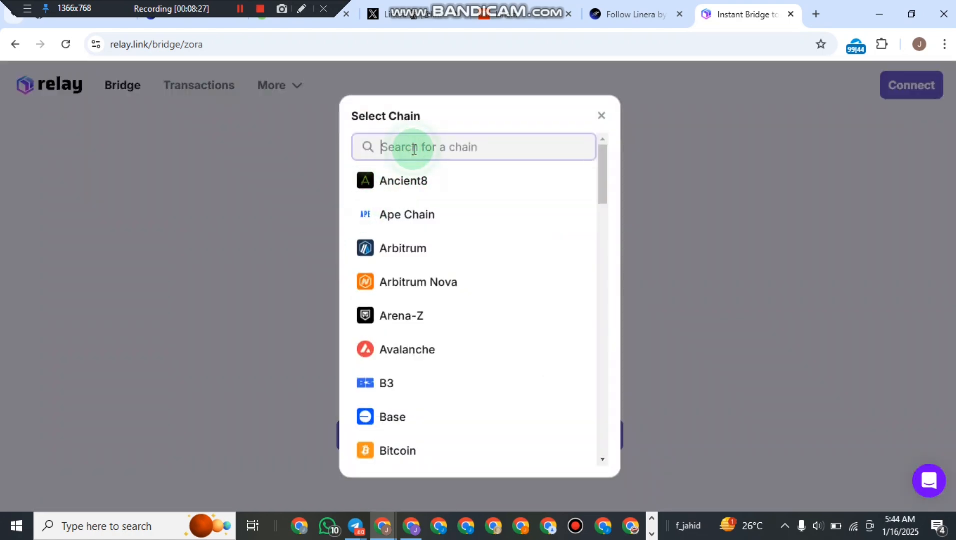
type("g")
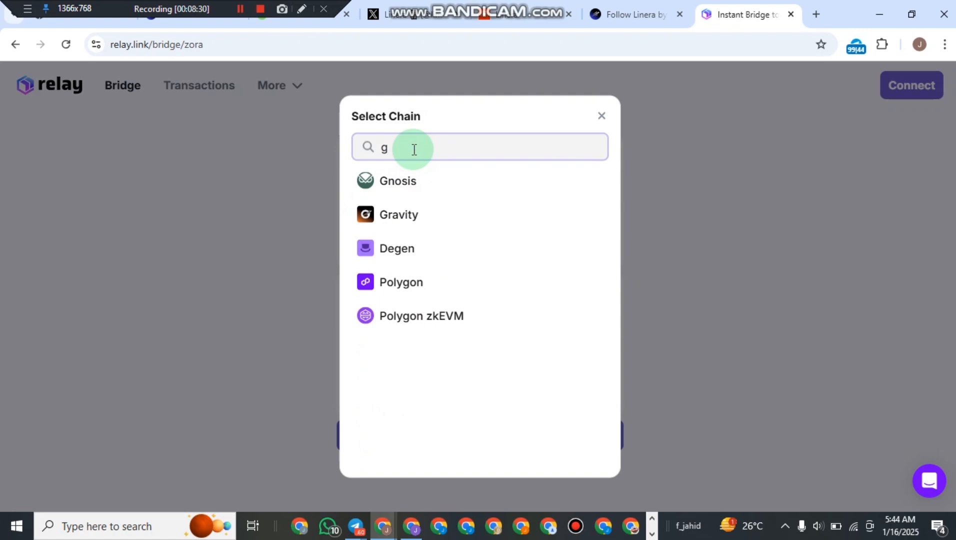
left_click(400, 218)
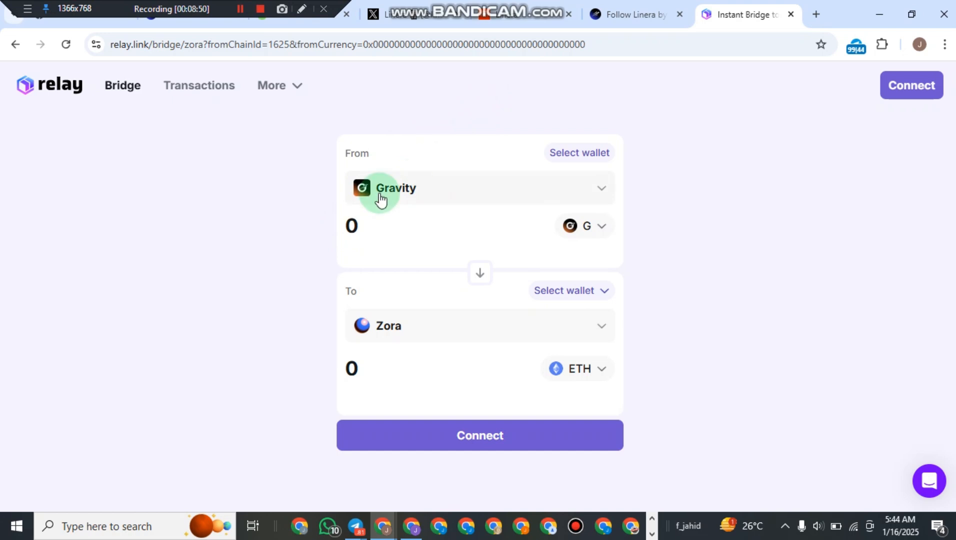
- Set the source chain of the bridge to Arbitrum
left_click(401, 189)
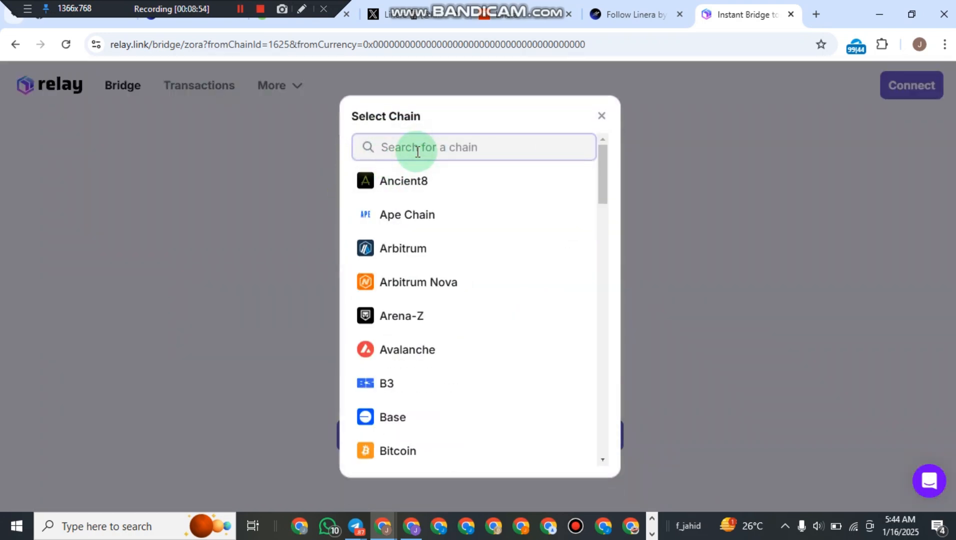
type("arb")
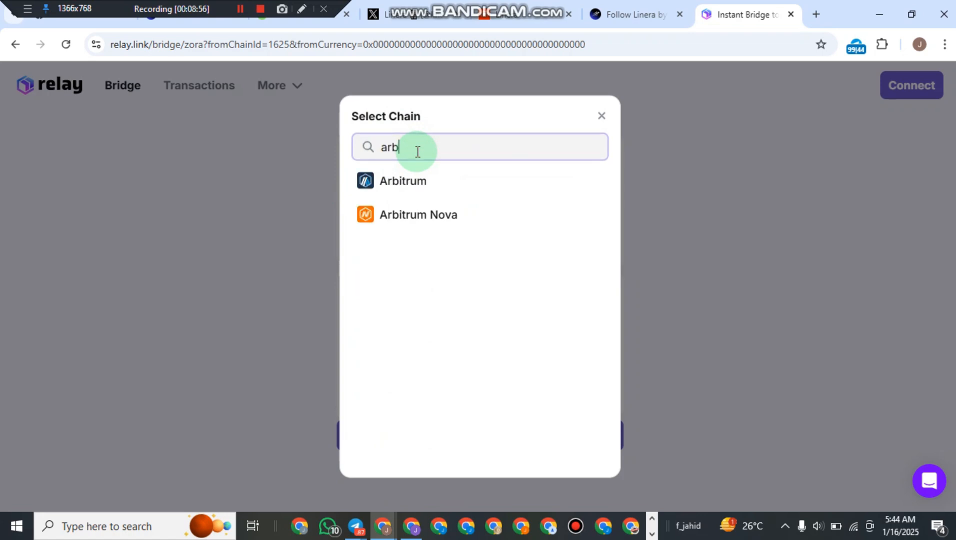
left_click(398, 180)
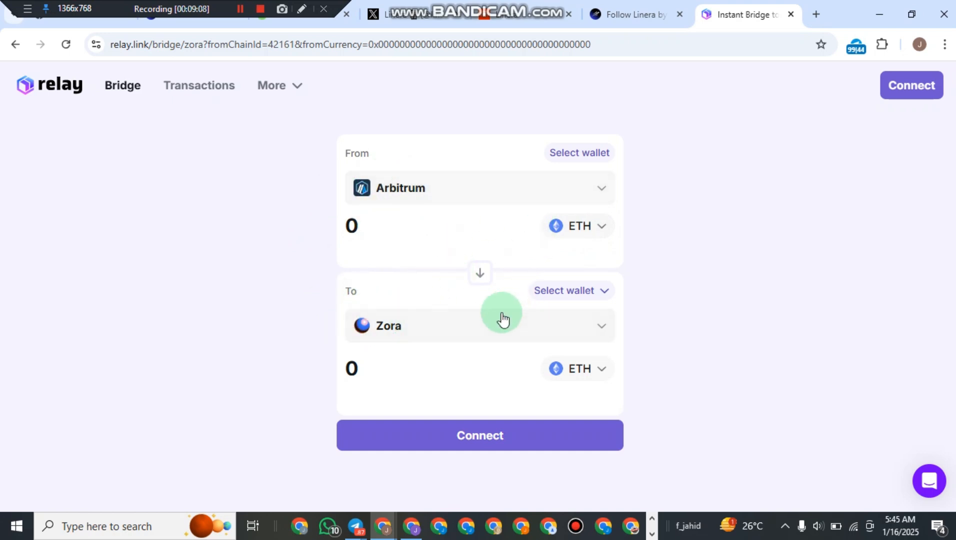
- Set the destination chain of the bridge to Gravity, with G as the token to receive
left_click(393, 329)
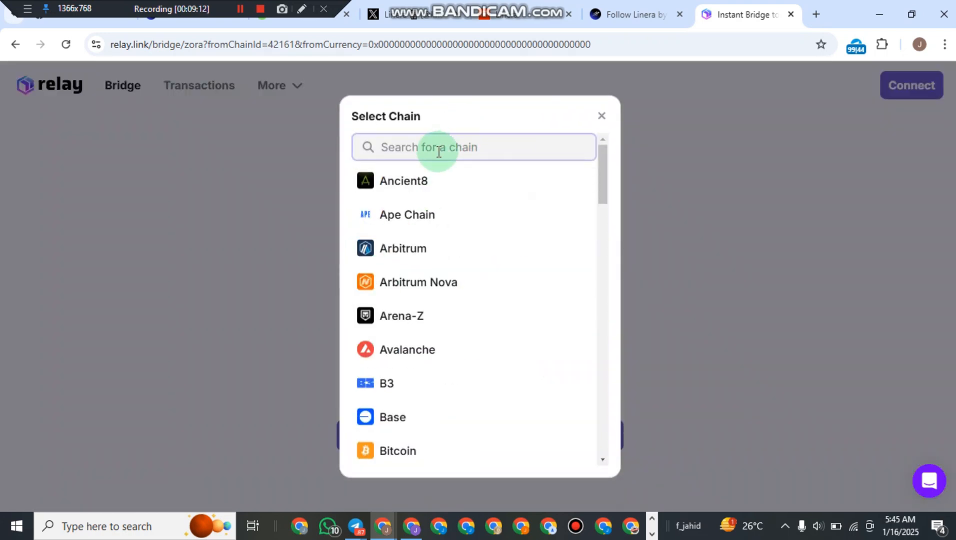
type("g")
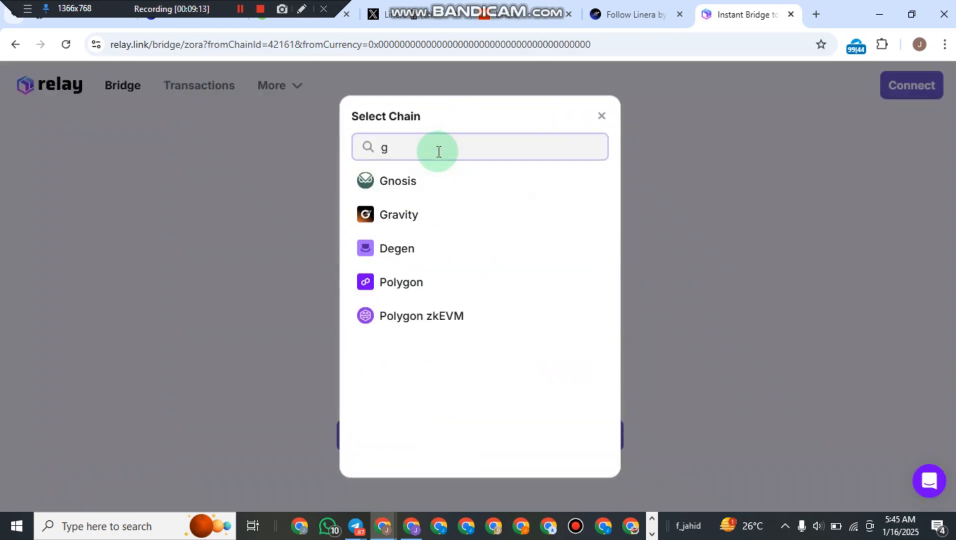
left_click(395, 222)
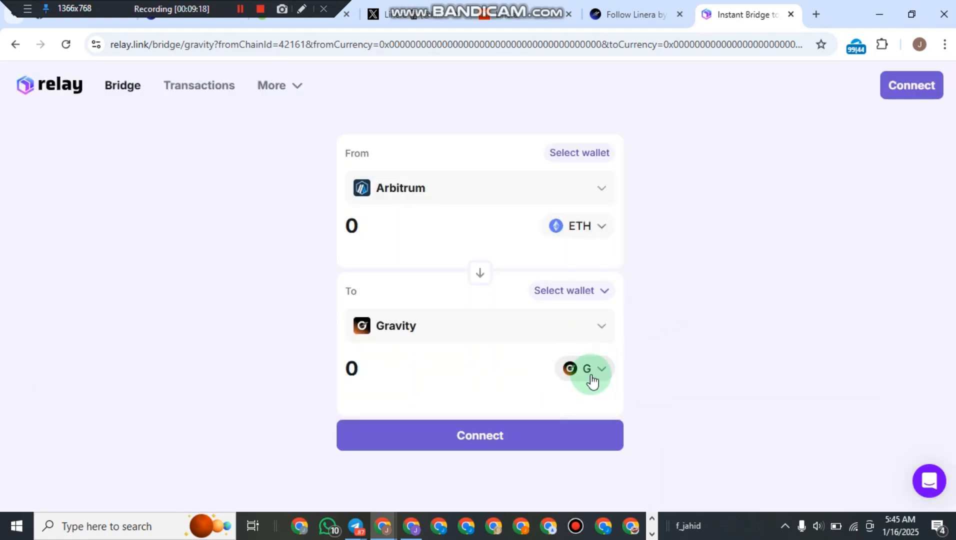
left_click(595, 378)
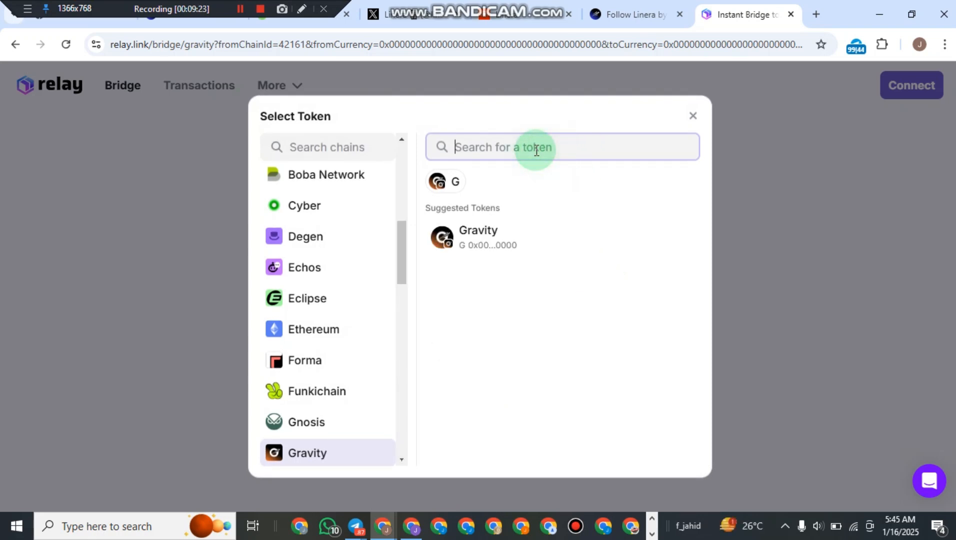
left_click(468, 243)
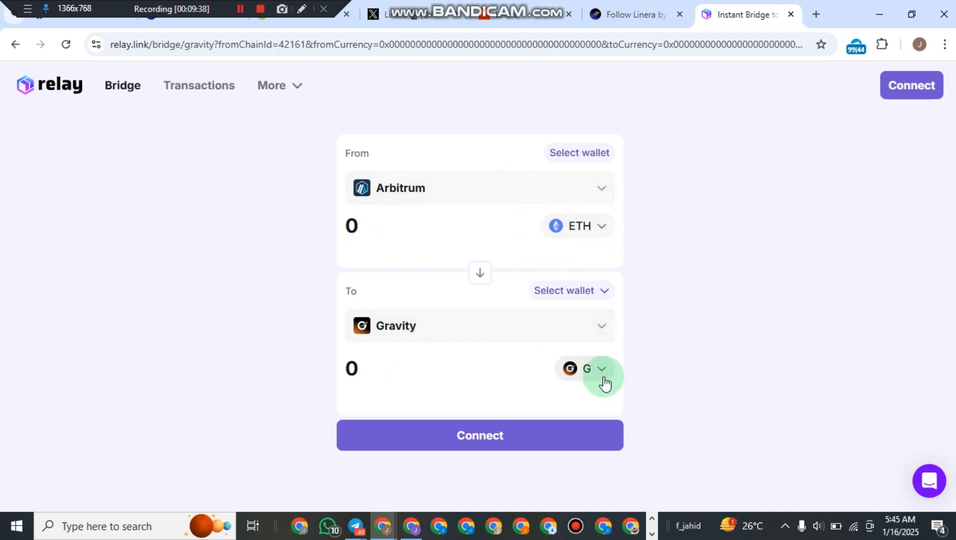
left_click(380, 234)
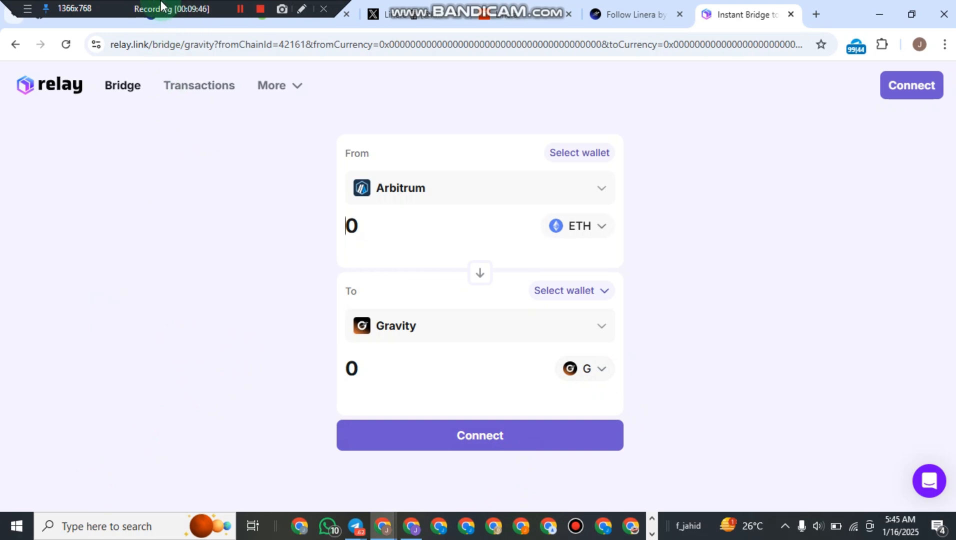
left_click_drag(160, 1, 711, 5)
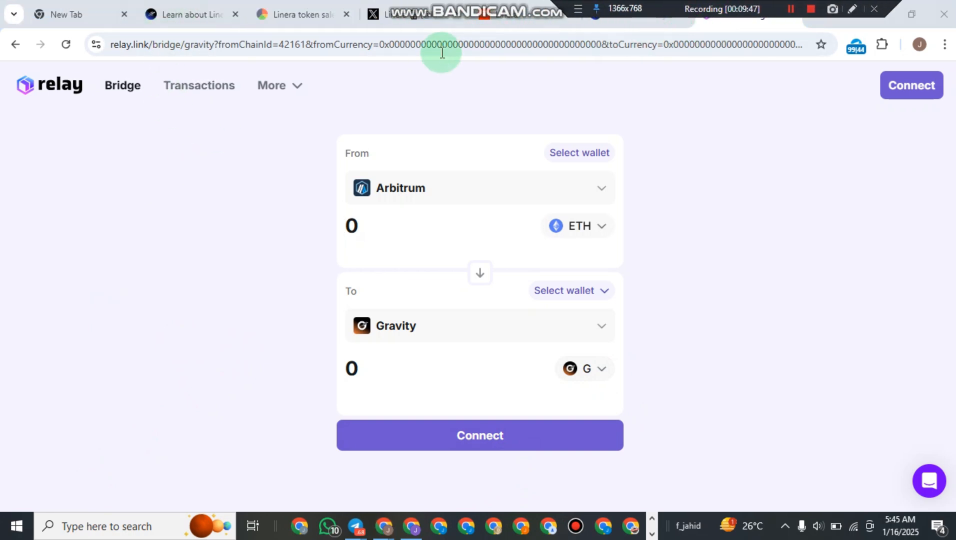
- Return to Linera's quest page on Galxe and open the Follow Linera quest
left_click(206, 16)
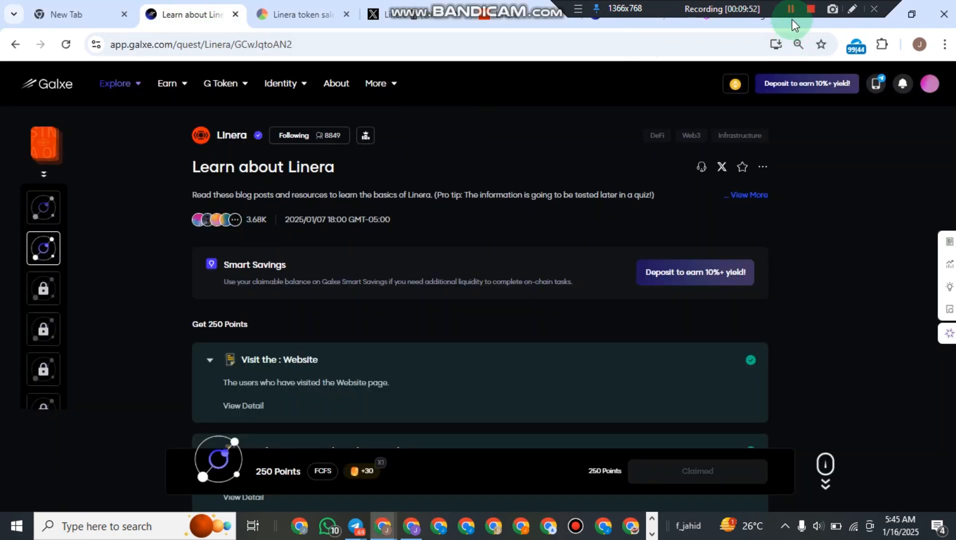
left_click(790, 10)
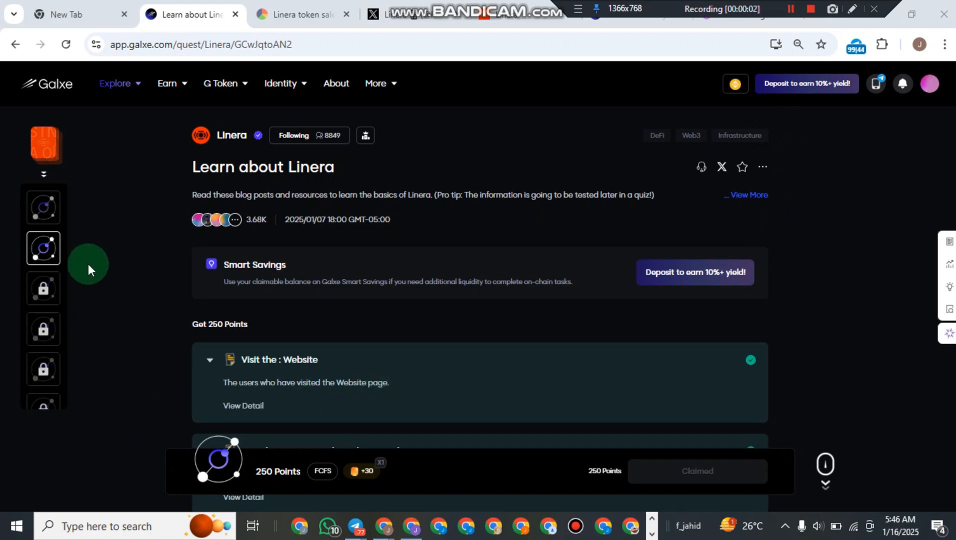
left_click(44, 212)
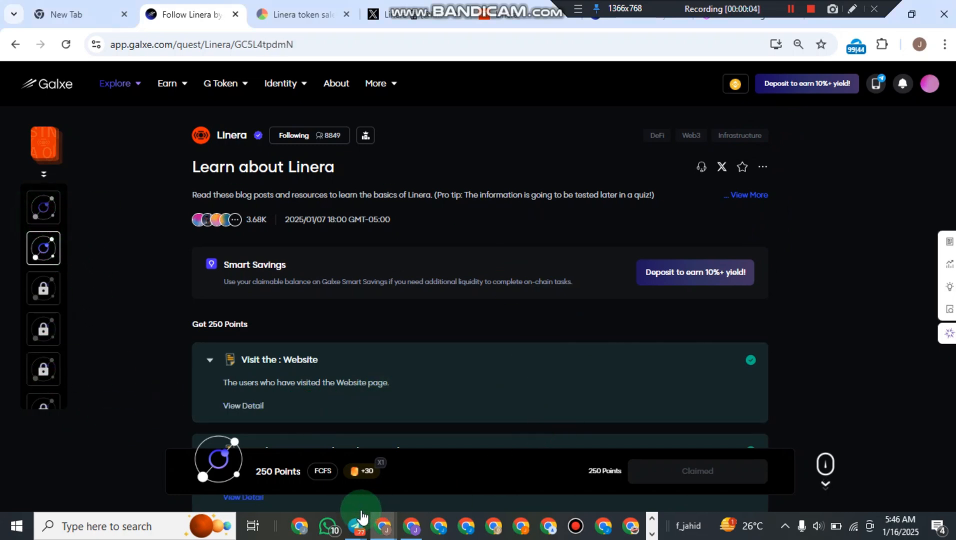
- Check the Linera testnet quest list in the Learn & Earn Telegram channel and return to the Galxe quest
left_click(362, 530)
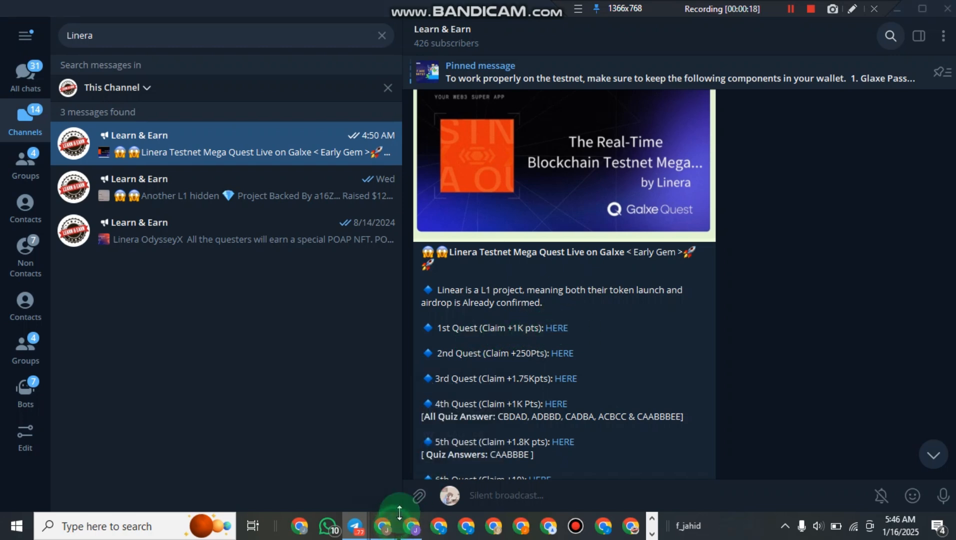
mouse_move(400, 515)
left_click(360, 488)
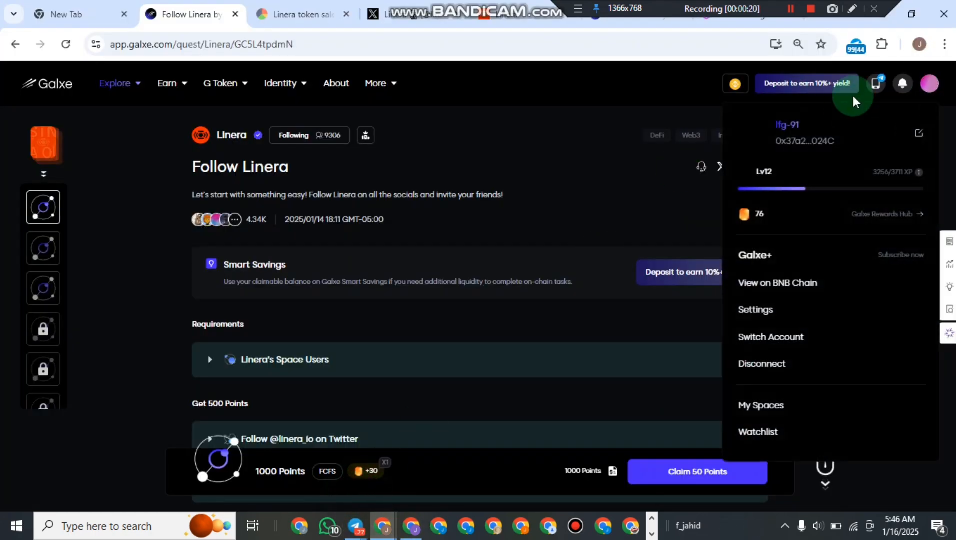
- Review the linked social accounts in the Galxe account settings and return to the Follow Linera quest
mouse_move(883, 83)
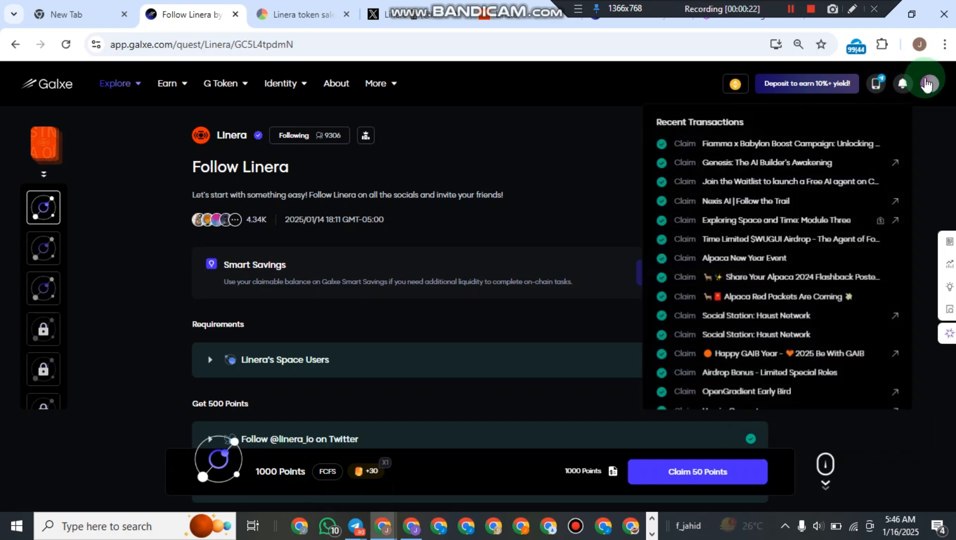
mouse_move(925, 91)
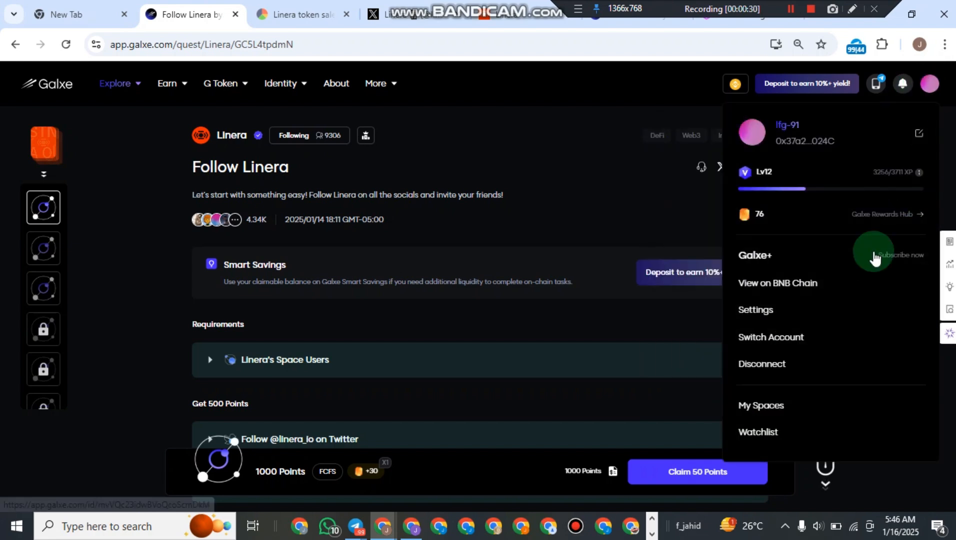
left_click(789, 315)
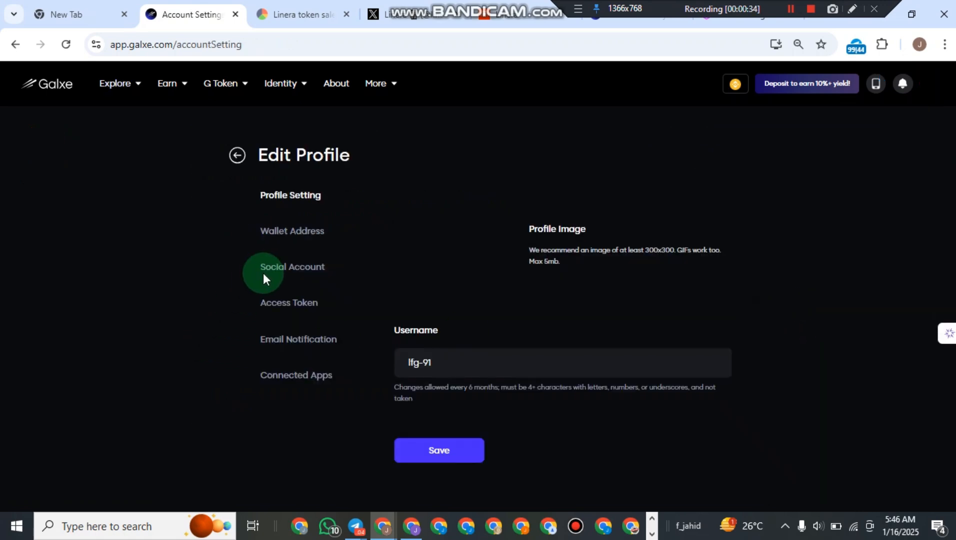
left_click(275, 277)
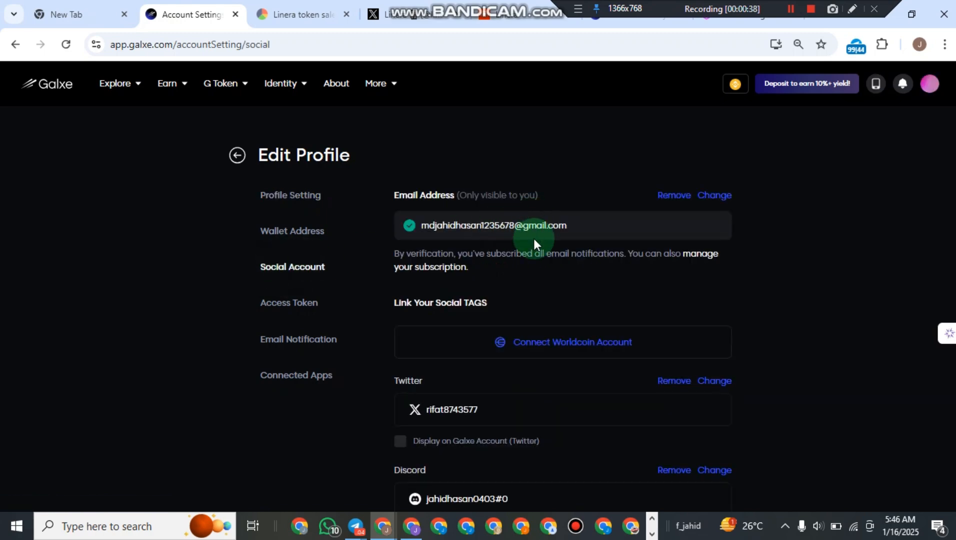
scroll(534, 239, "down", 4)
scroll(628, 247, "down", 2)
scroll(627, 249, "up", 7)
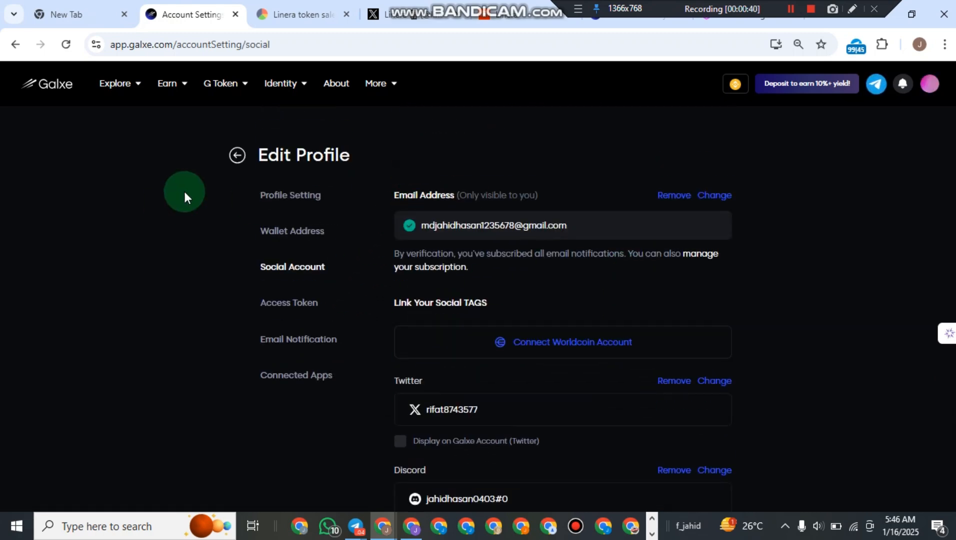
left_click(239, 155)
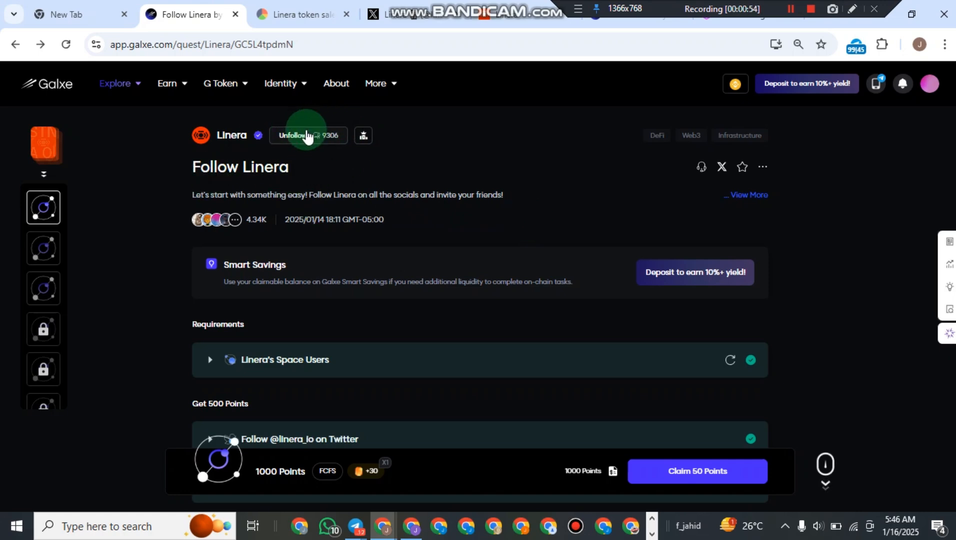
- Recheck the Linera's Space Users requirement and examine the verification status of the Follow Linera tasks
left_click(739, 359)
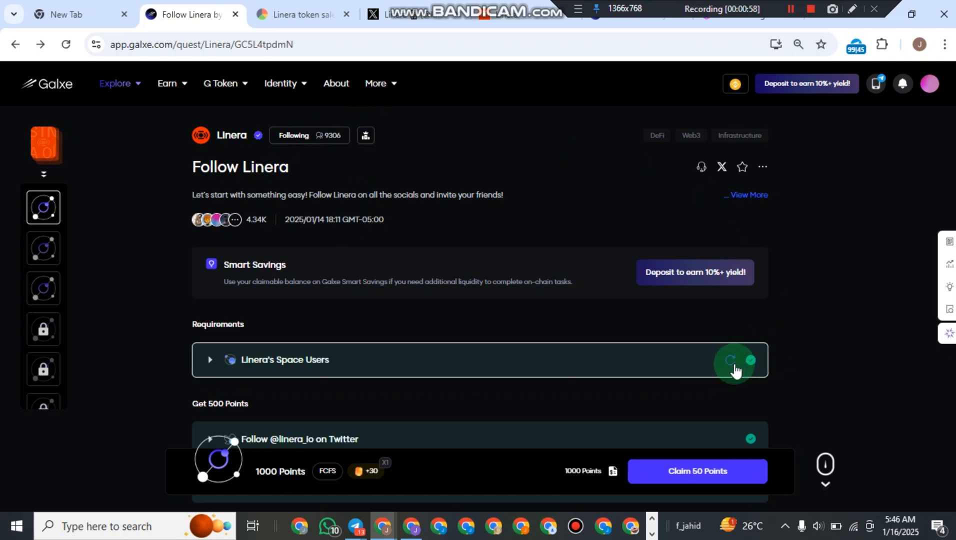
mouse_move(728, 365)
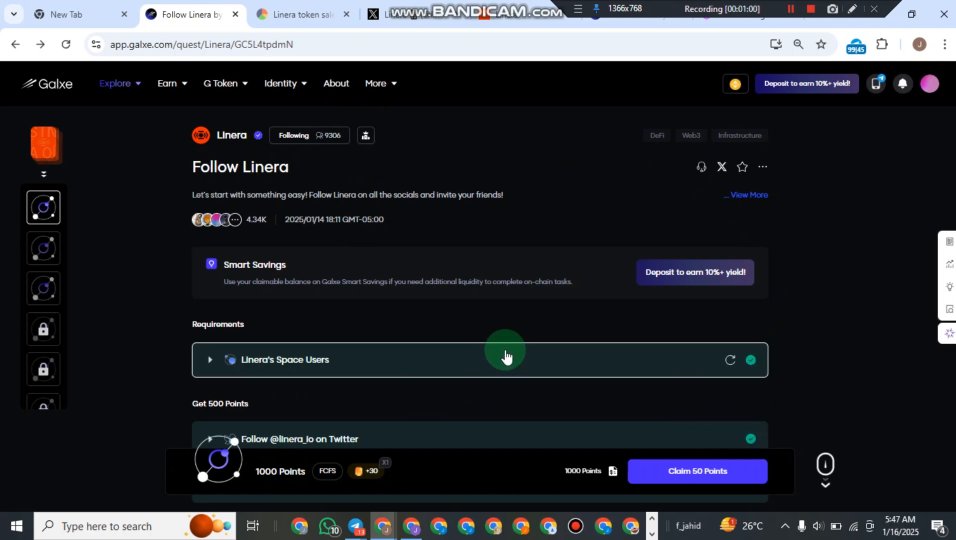
scroll(728, 290, "down", 2)
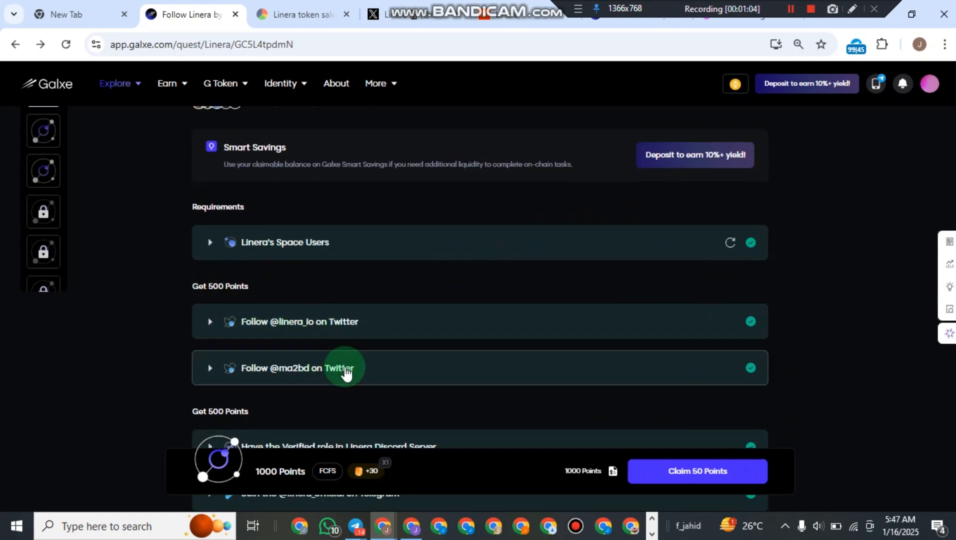
mouse_move(764, 324)
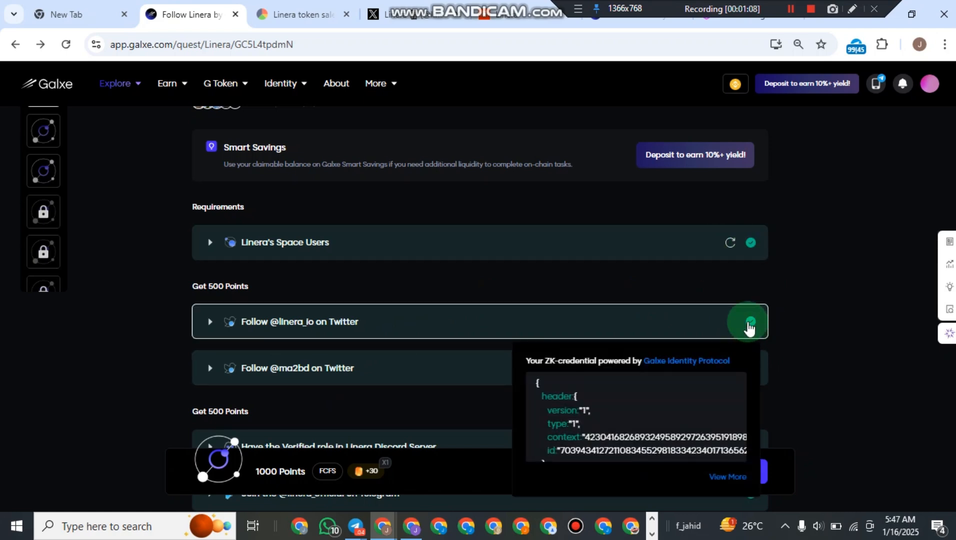
scroll(828, 267, "down", 4)
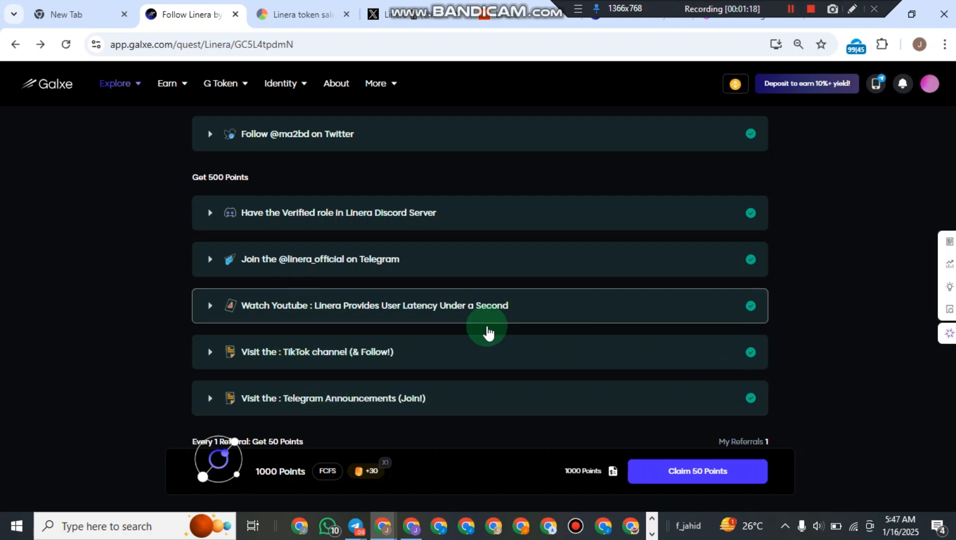
scroll(710, 255, "up", 2)
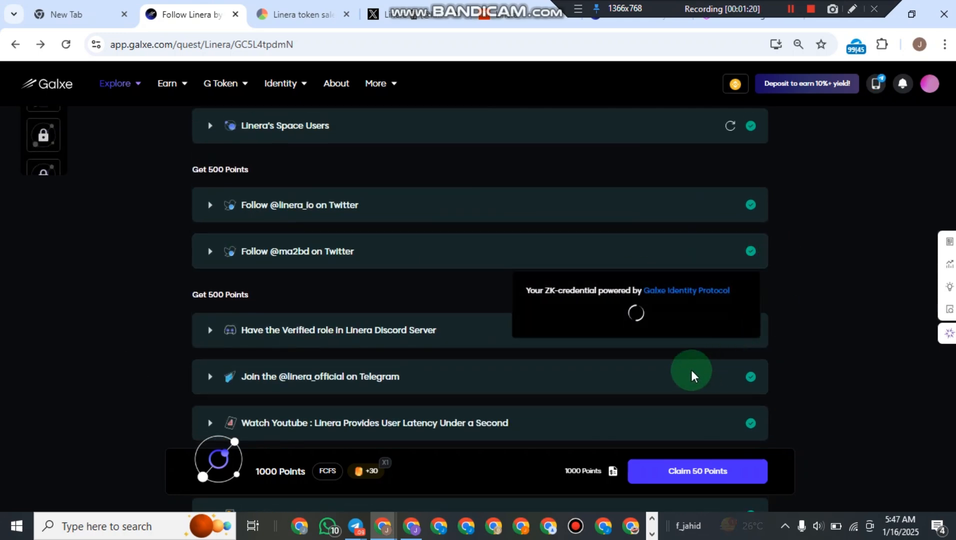
scroll(680, 188, "up", 2)
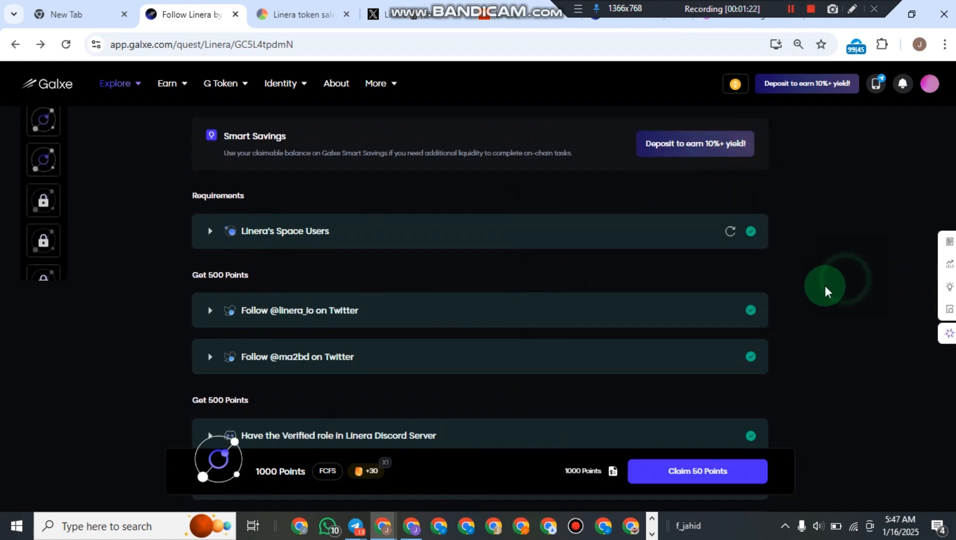
scroll(788, 244, "down", 4)
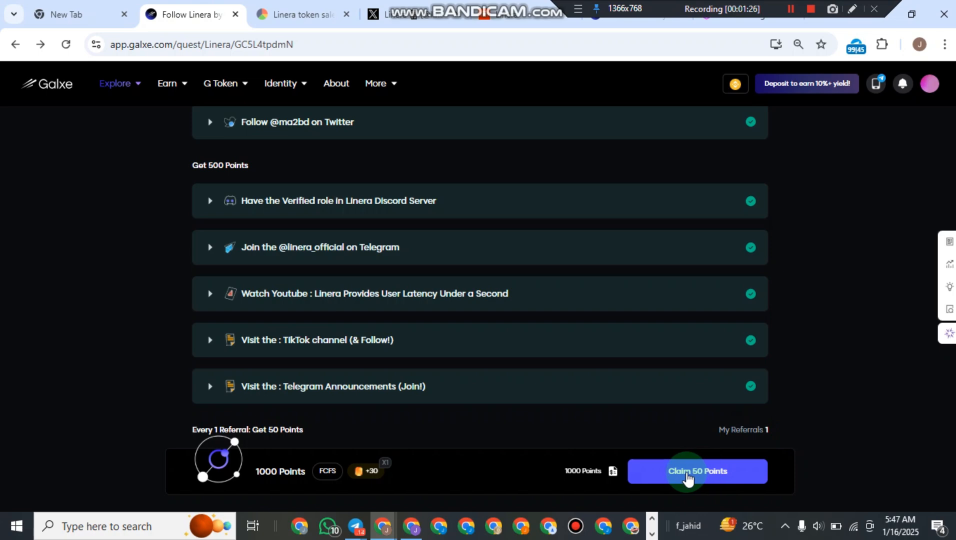
- Start claiming the Follow Linera quest's 50 points, choosing to claim directly without a Smart Savings deposit
left_click(565, 442)
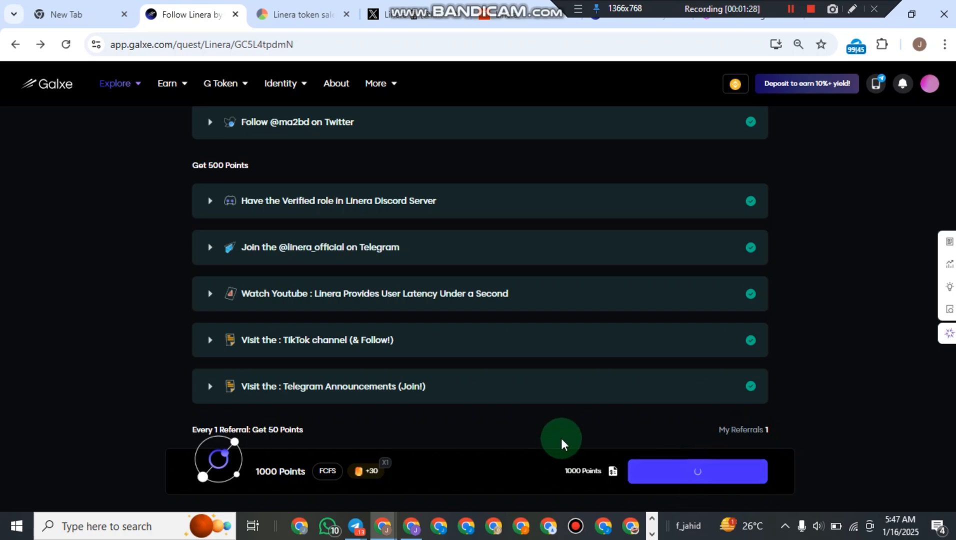
scroll(563, 443, "down", 4)
left_click(757, 320)
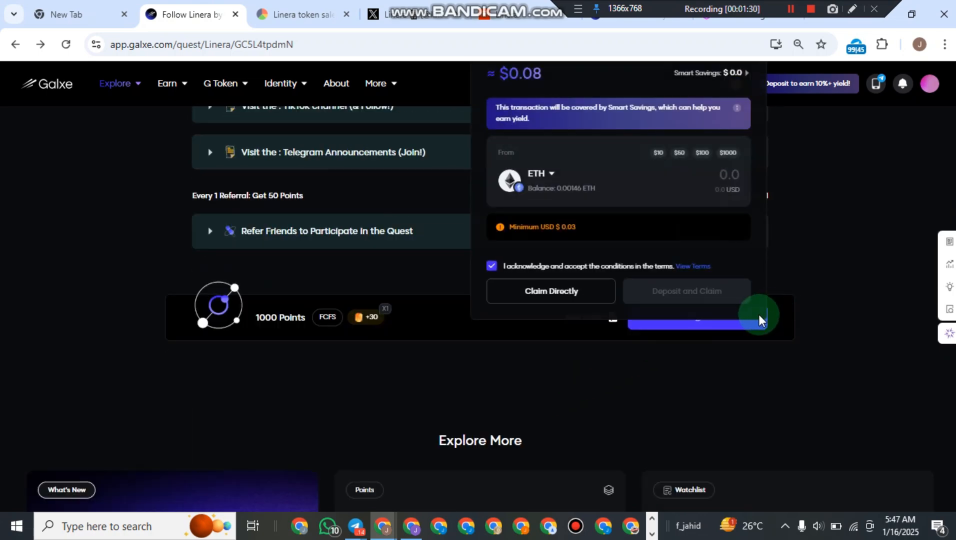
left_click(553, 298)
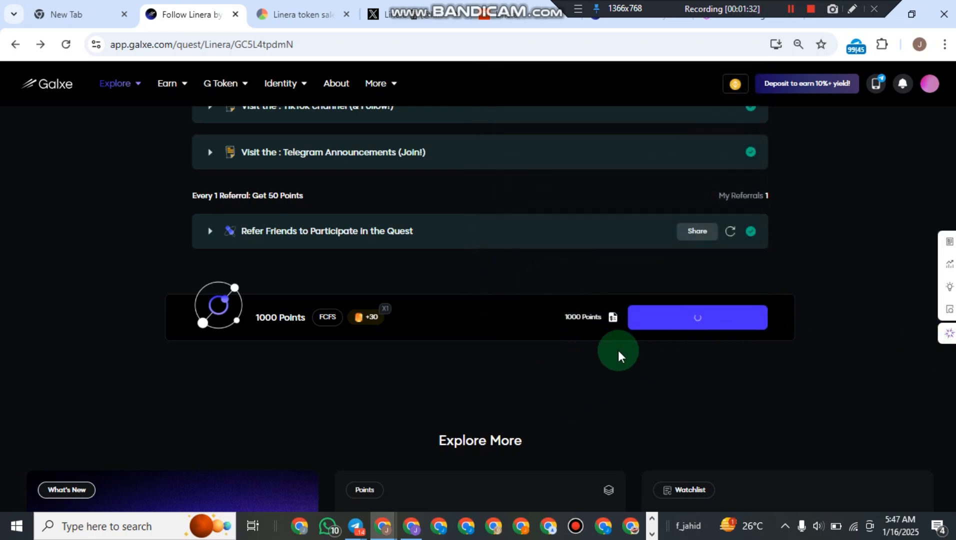
- Confirm the points claim transaction in the MetaMask wallet and close the claim dialog on Galxe
scroll(649, 349, "up", 2)
scroll(719, 345, "up", 2)
left_click(187, 421)
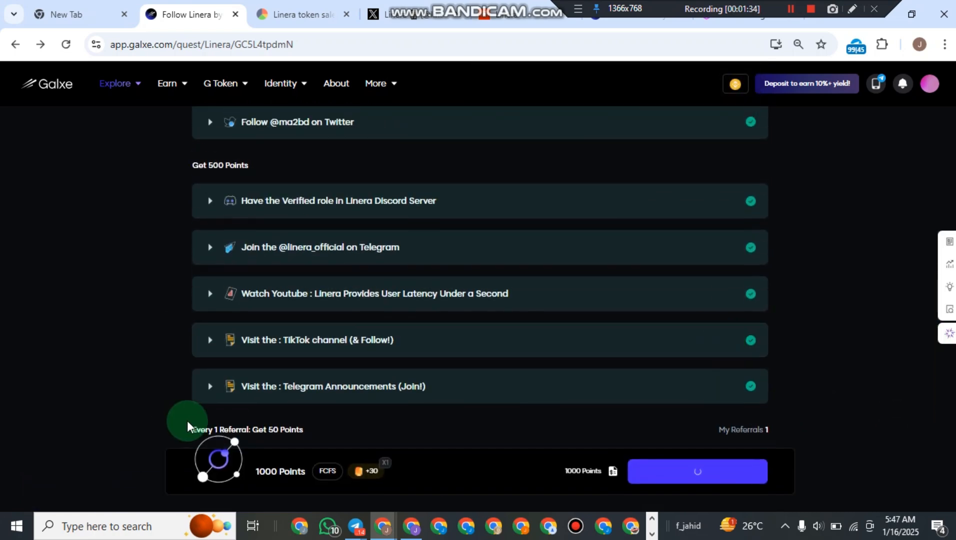
mouse_move(272, 468)
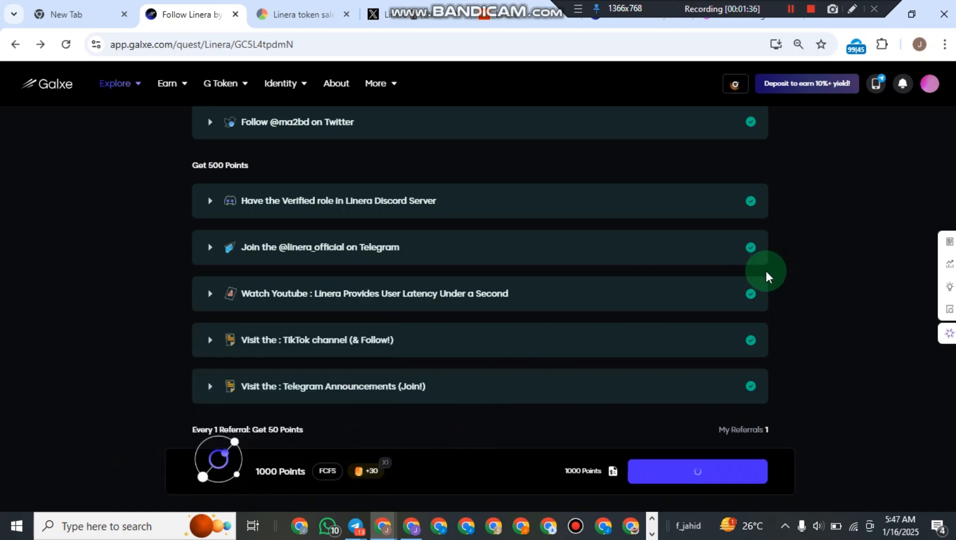
scroll(764, 268, "up", 6)
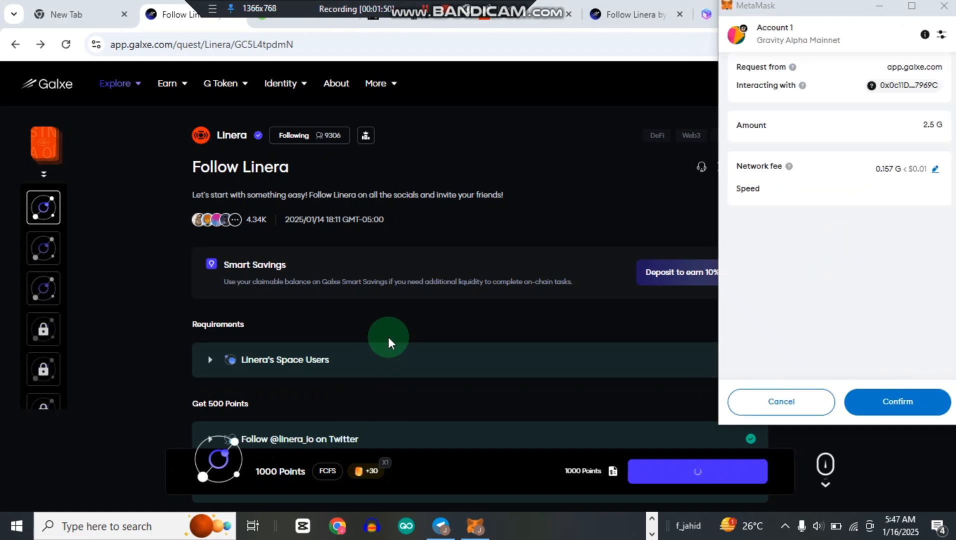
scroll(388, 337, "down", 10)
scroll(315, 372, "up", 3)
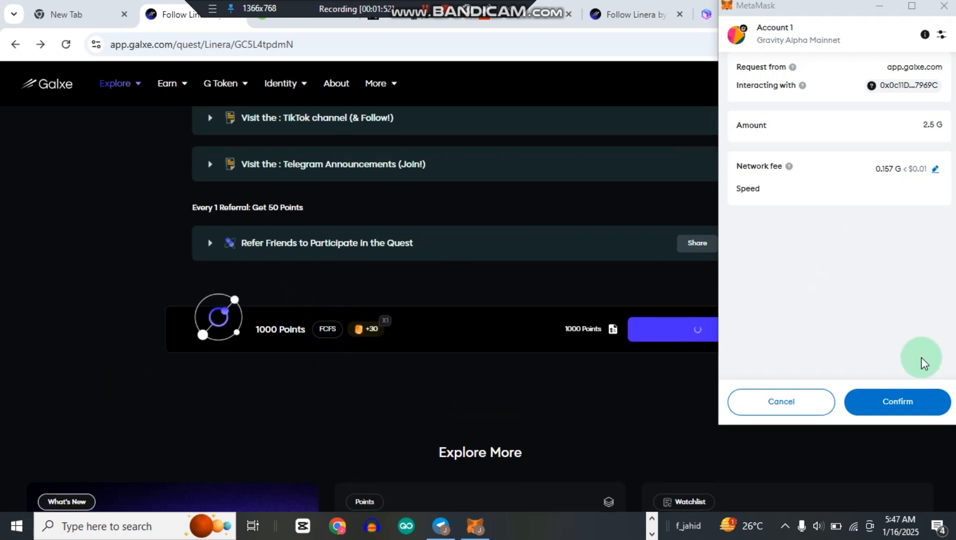
left_click(899, 403)
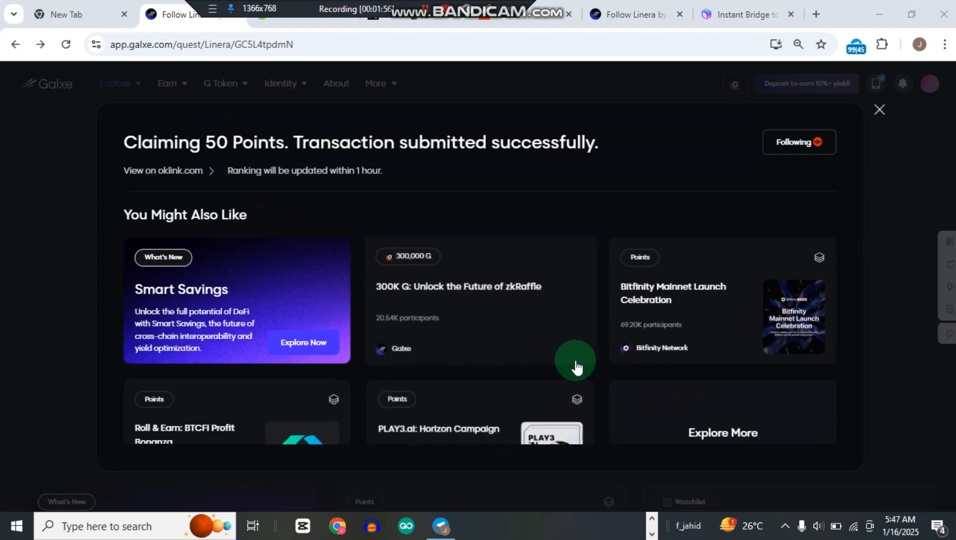
left_click(885, 120)
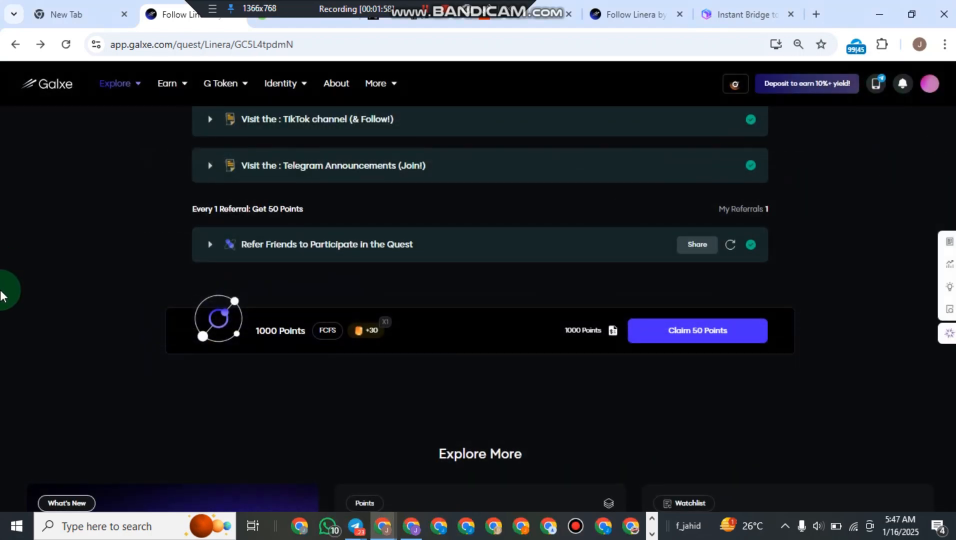
scroll(61, 236, "up", 10)
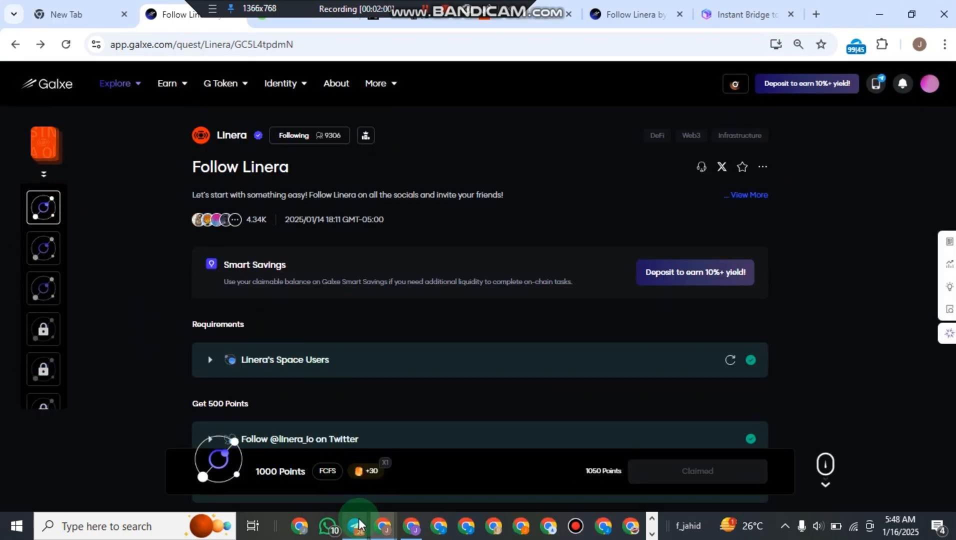
- Switch to Telegram and open the link for the 2nd Quest (Claim +250Pts) from the Linera post
left_click(354, 525)
left_click(340, 475)
left_click(561, 352)
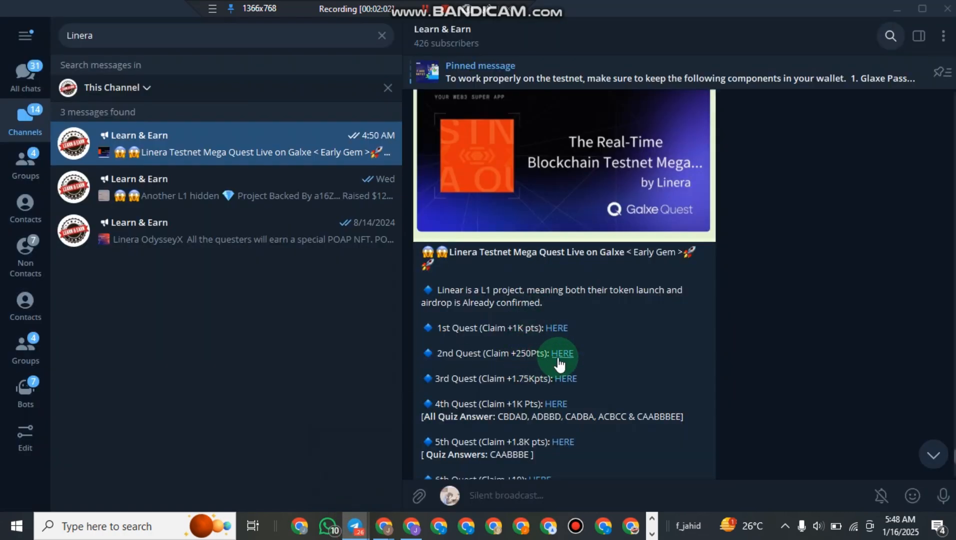
left_click(570, 307)
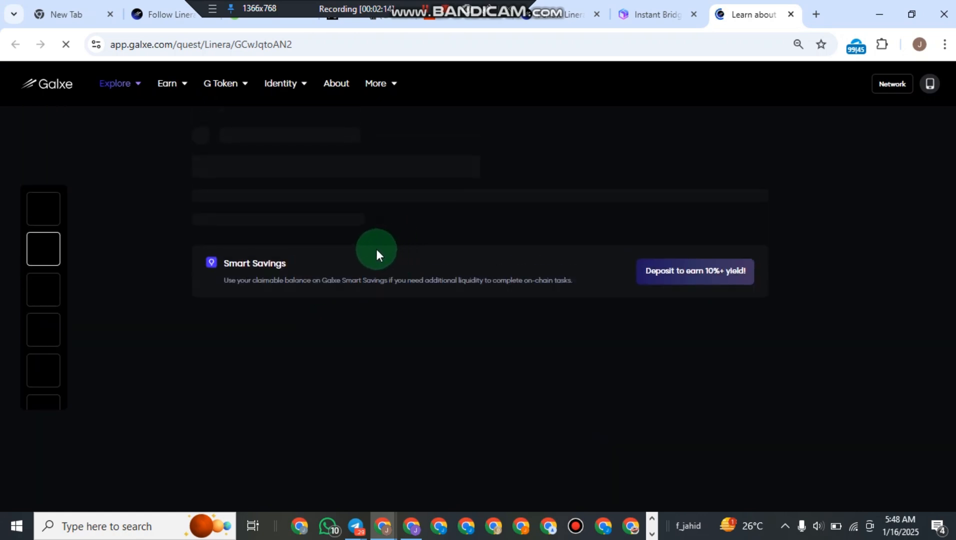
- Look over the Learn about Linera quest's tasks and dismiss the wallet address switch dialog
scroll(376, 248, "down", 2)
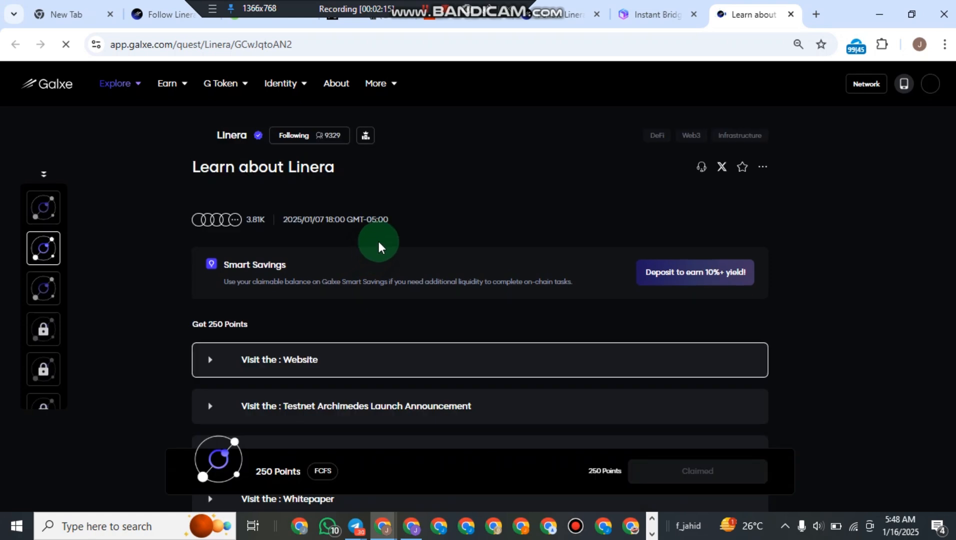
scroll(400, 219, "down", 3)
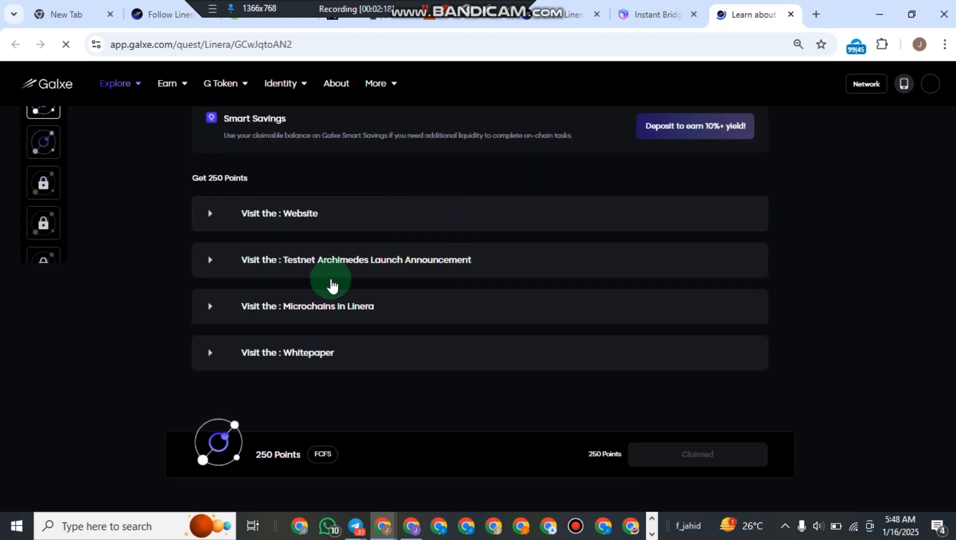
scroll(409, 270, "up", 3)
scroll(420, 270, "up", 1)
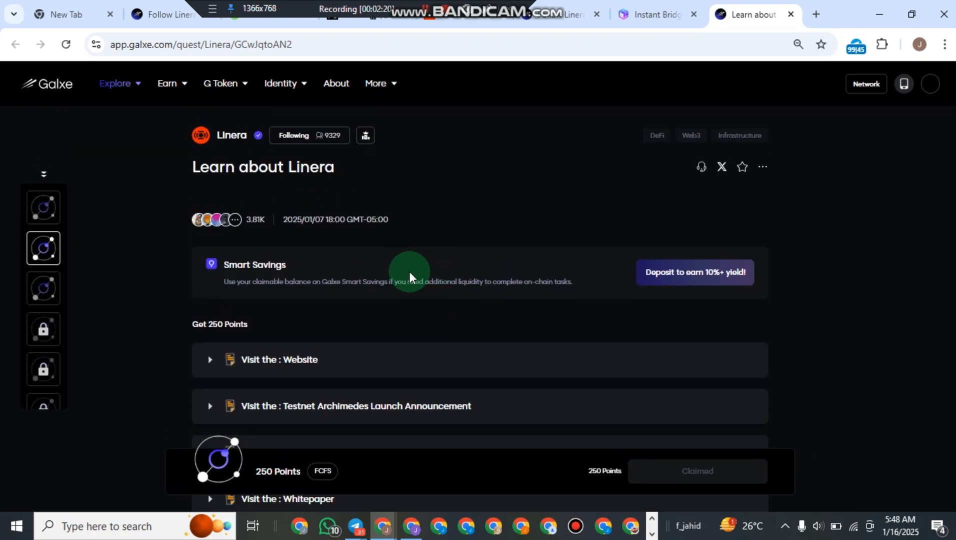
left_click(271, 368)
left_click(556, 299)
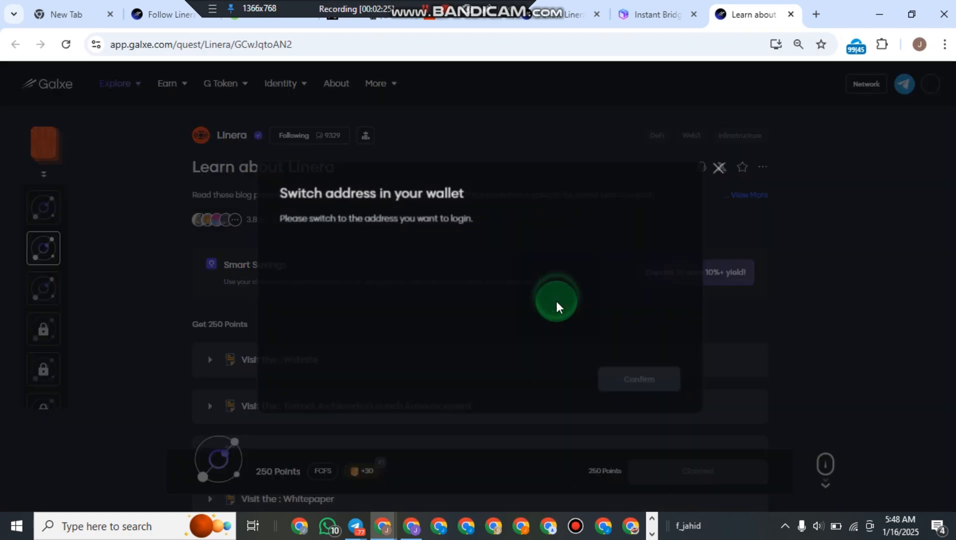
left_click(718, 166)
- Check the verification status of the Learn about Linera tasks, expanding the Visit the Website task and viewing its credential details
scroll(385, 284, "down", 5)
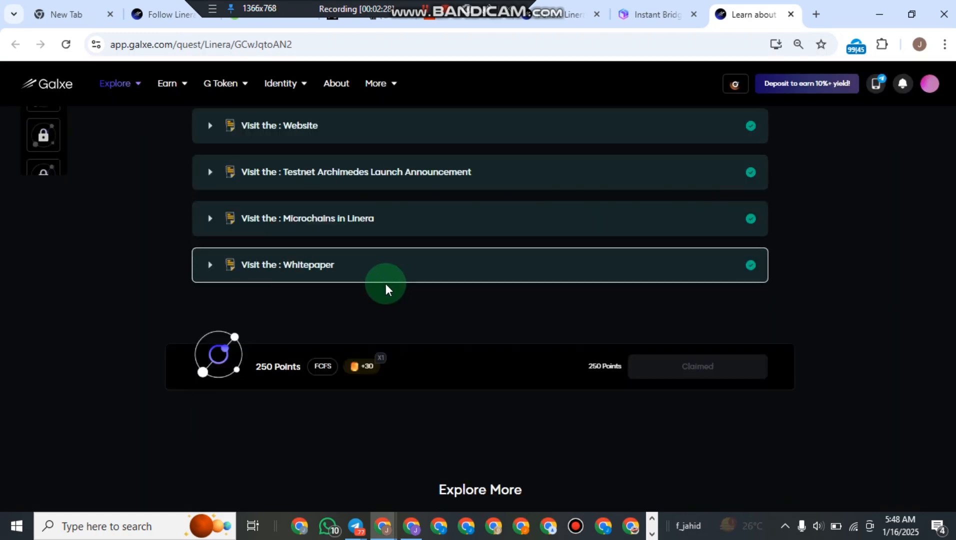
scroll(251, 330, "up", 5)
left_click(249, 360)
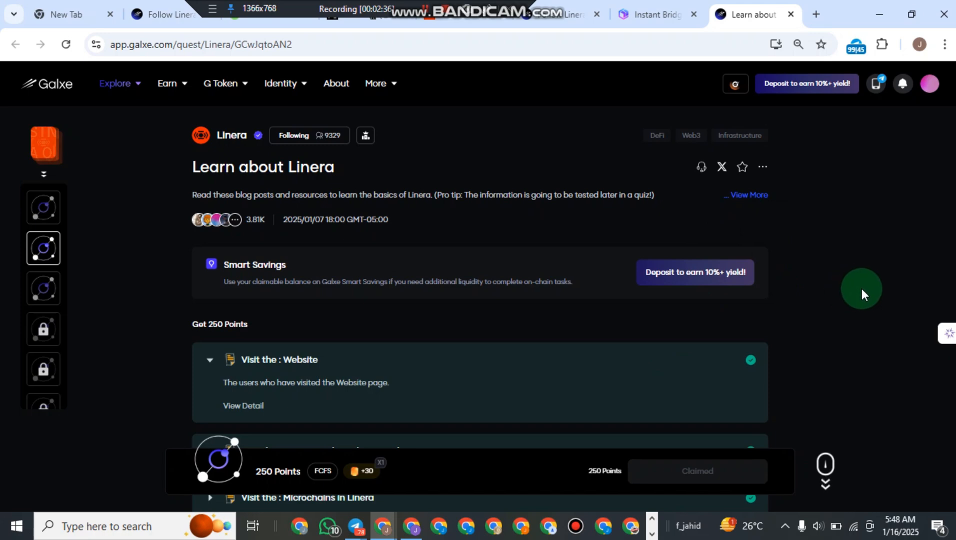
mouse_move(750, 347)
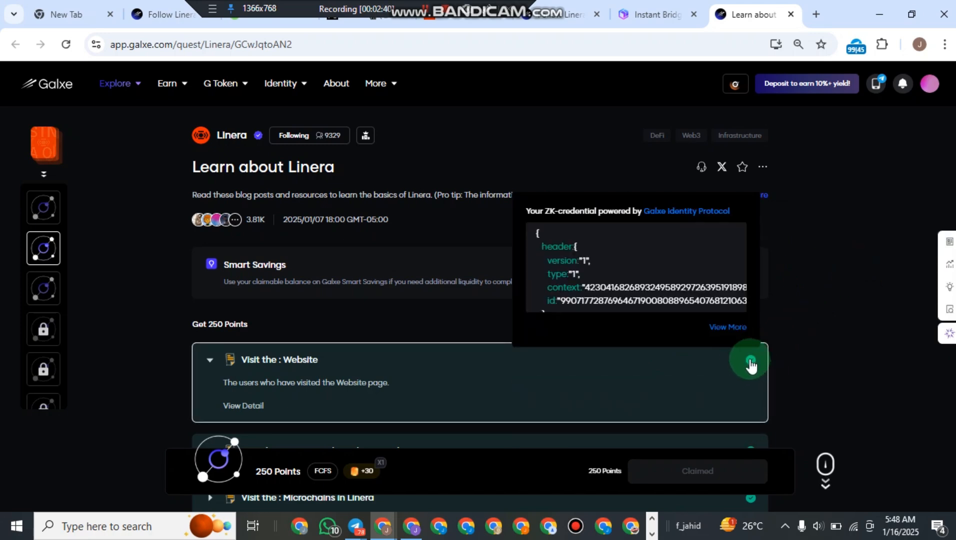
scroll(484, 277, "down", 2)
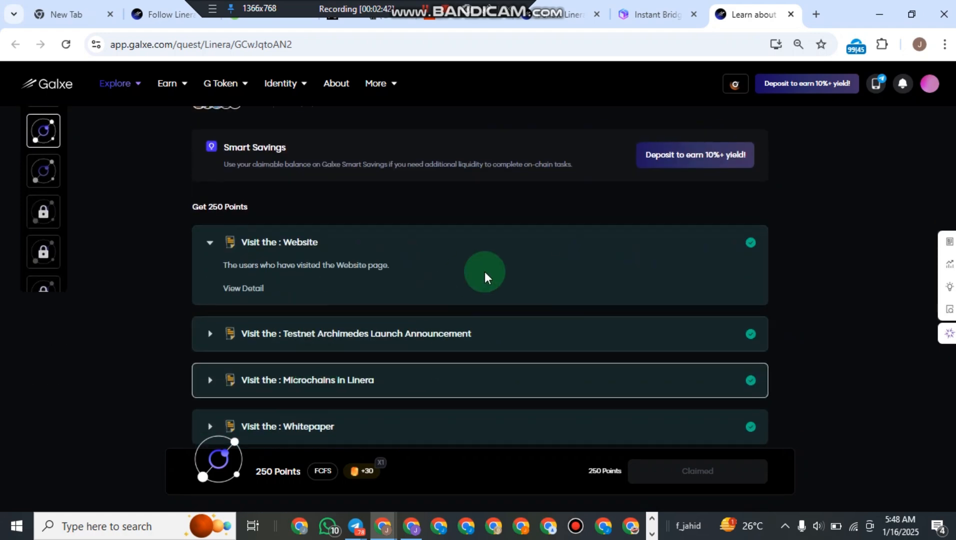
- Switch to Telegram and open the link for the 3rd Quest (Claim +1.75Kpts) from the Linera post
mouse_move(356, 525)
left_click(375, 475)
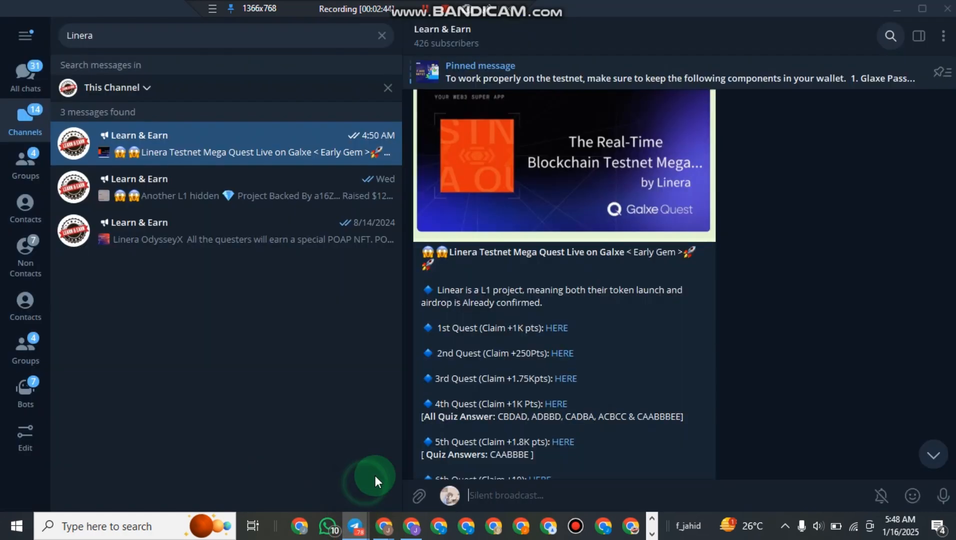
left_click(565, 380)
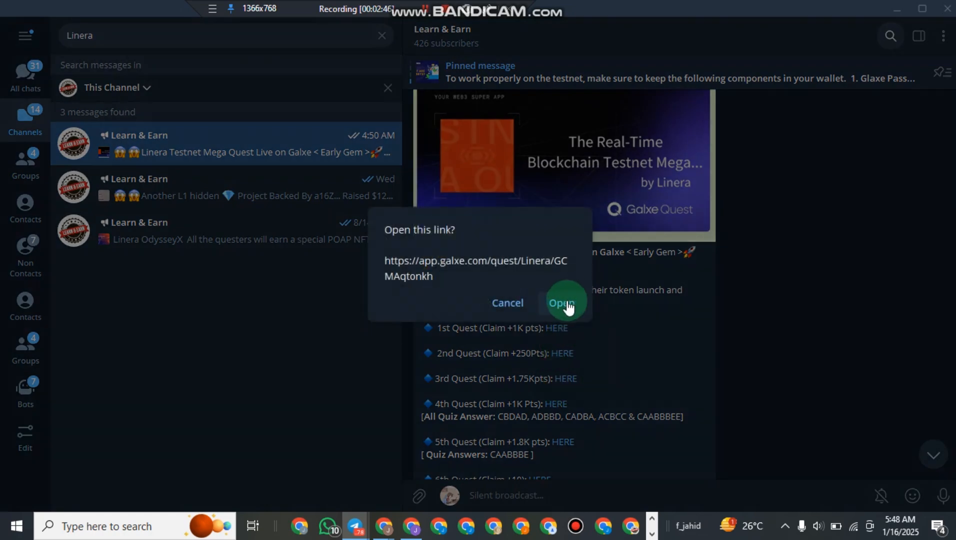
left_click(568, 305)
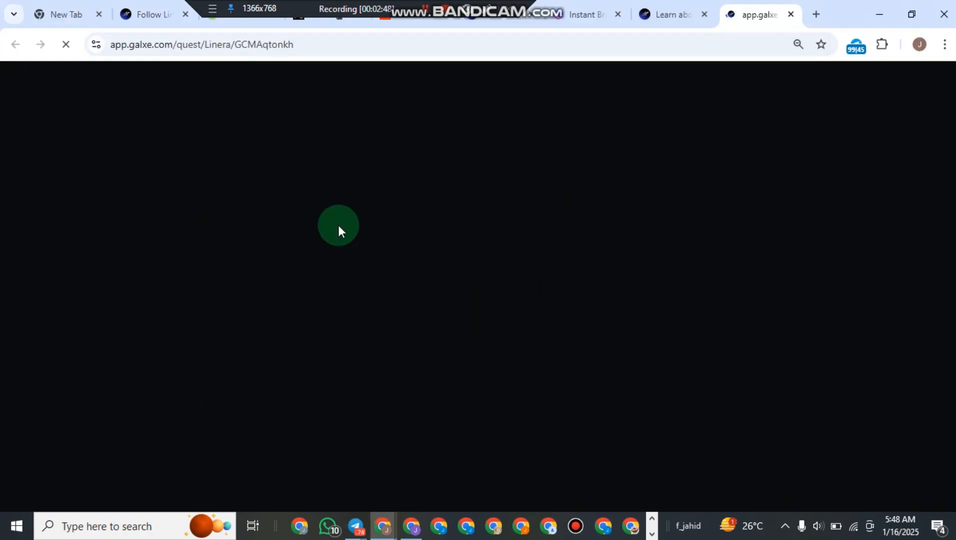
left_click(420, 18)
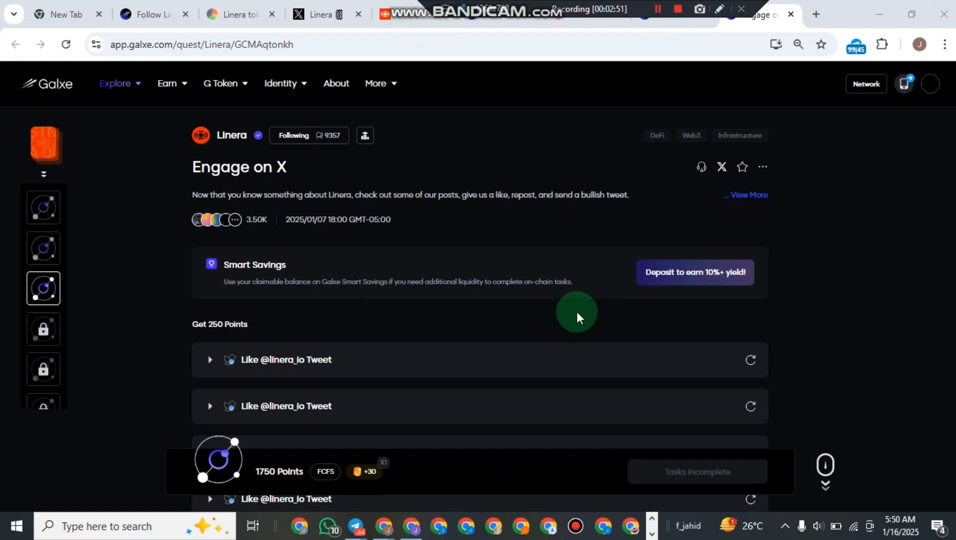
- Examine the like, retweet and quote tasks listed in the Engage on X quest
scroll(582, 315, "down", 10)
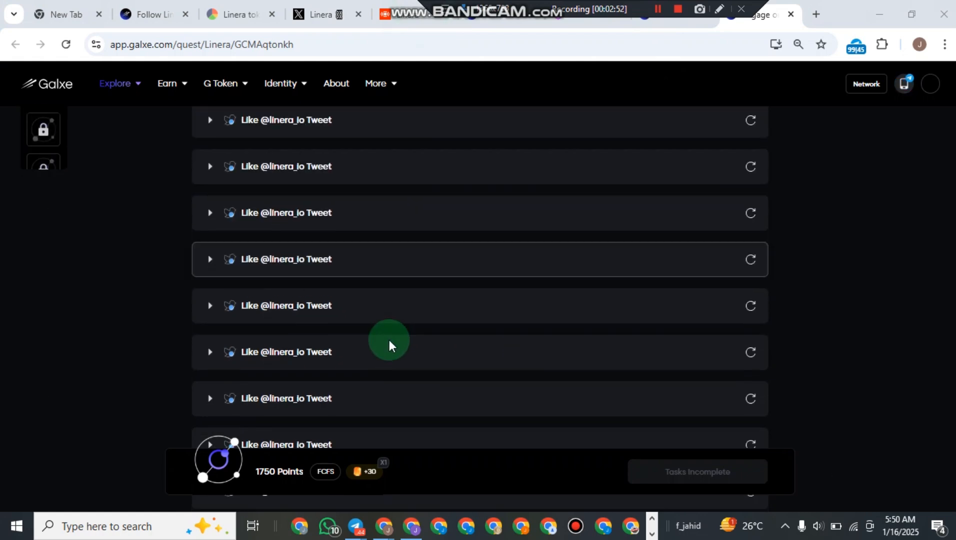
scroll(433, 324, "up", 7)
scroll(367, 326, "down", 9)
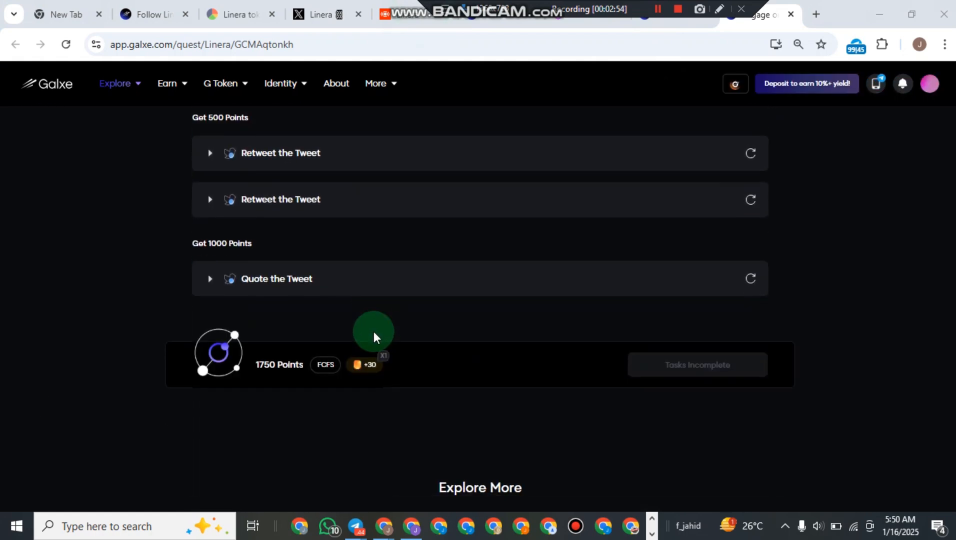
scroll(377, 335, "up", 5)
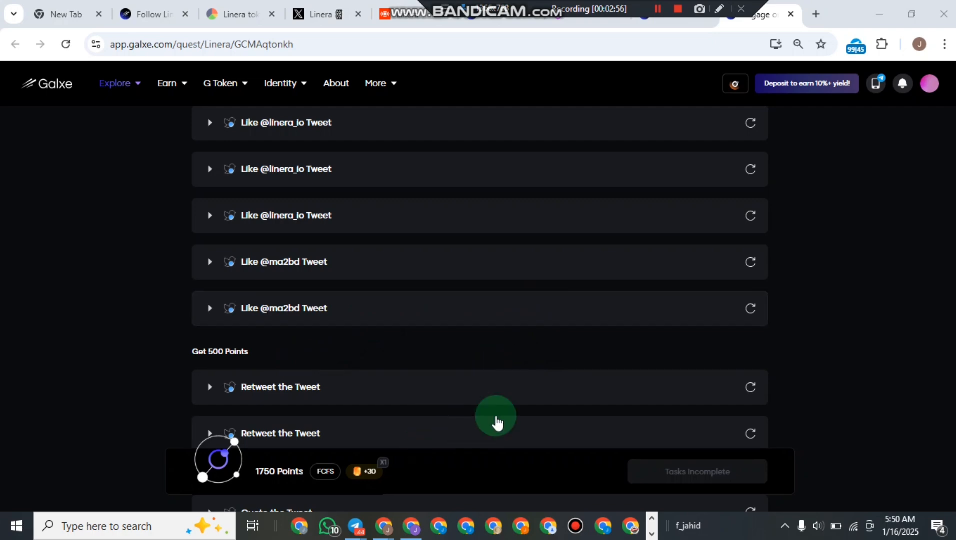
scroll(136, 444, "up", 5)
scroll(136, 444, "up", 5)
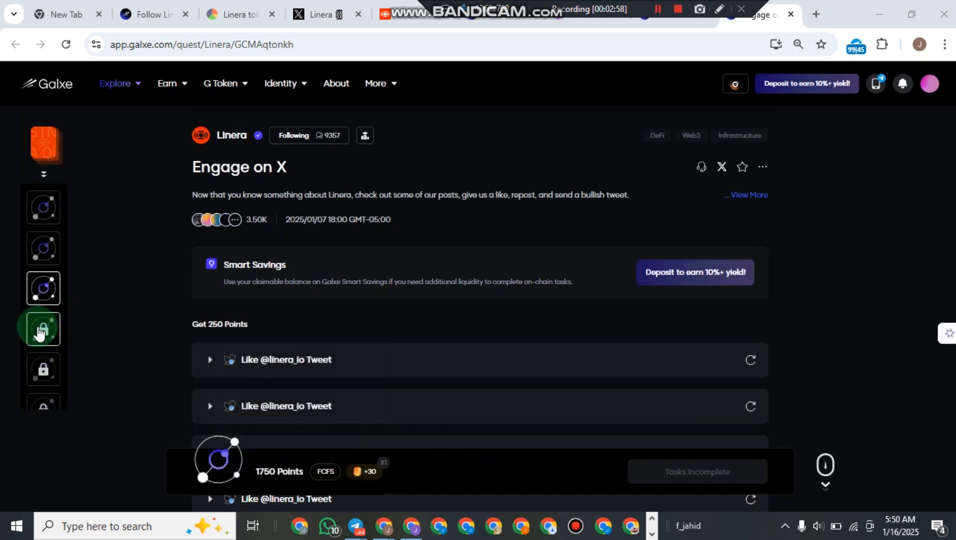
- Open the Test Your Knowledge - Protocol Quiz quest and review its four quiz parts
left_click(40, 332)
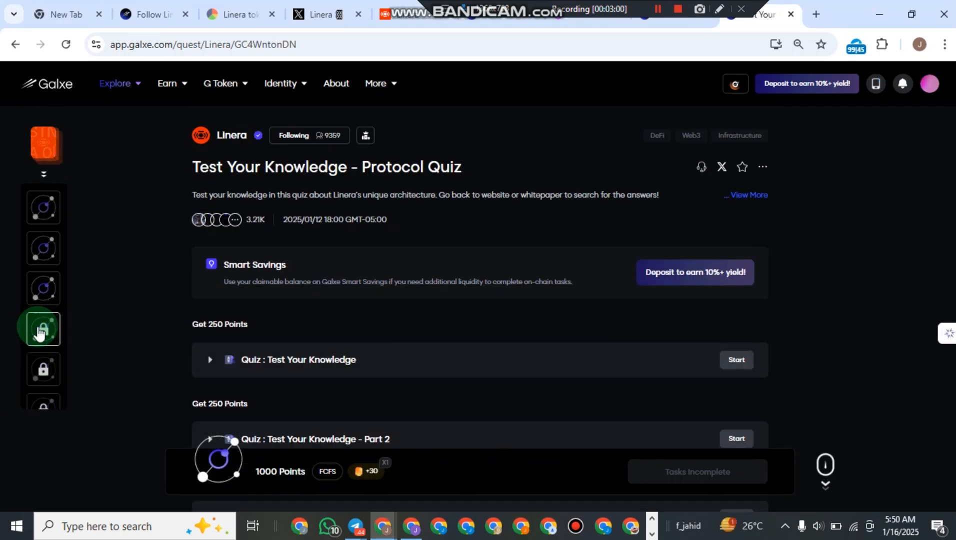
scroll(222, 298, "down", 5)
scroll(6, 304, "up", 5)
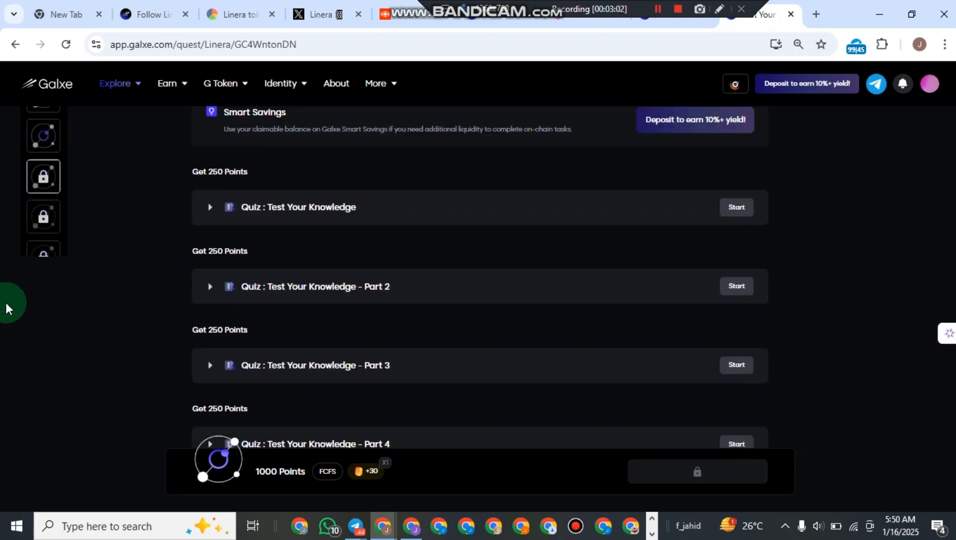
scroll(450, 348, "down", 5)
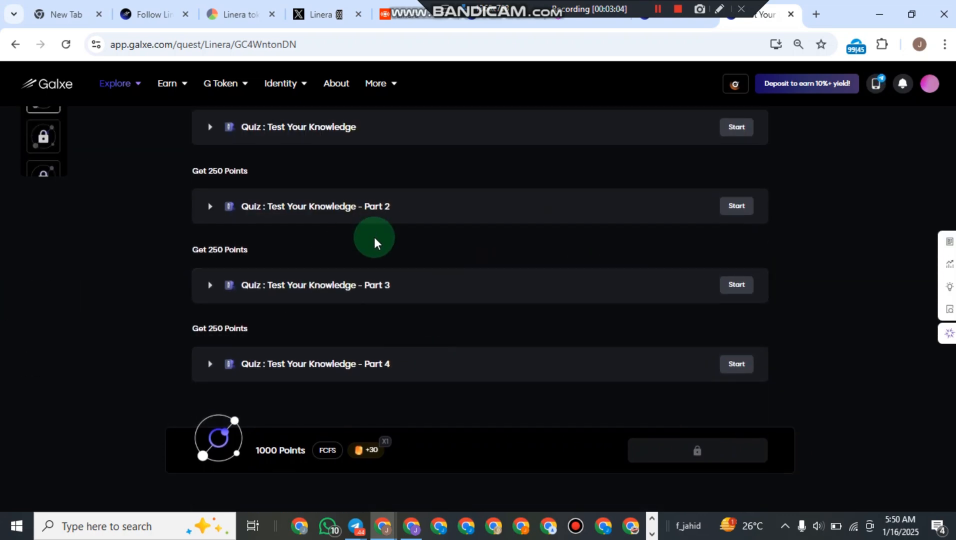
scroll(375, 241, "up", 5)
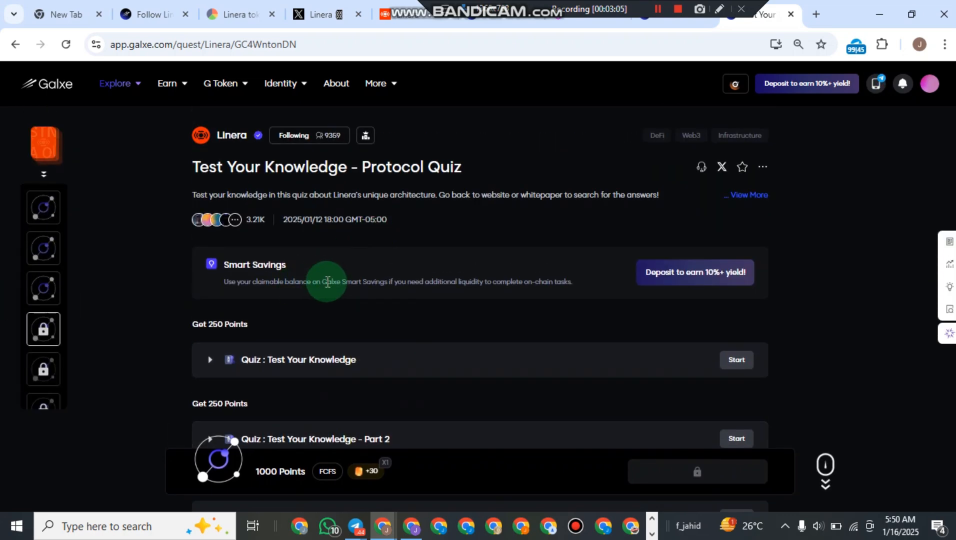
- Look up the 4th Quest's entry in the Telegram post, and return to Galxe to review the Protocol Quiz parts
left_click(381, 480)
scroll(565, 357, "down", 1)
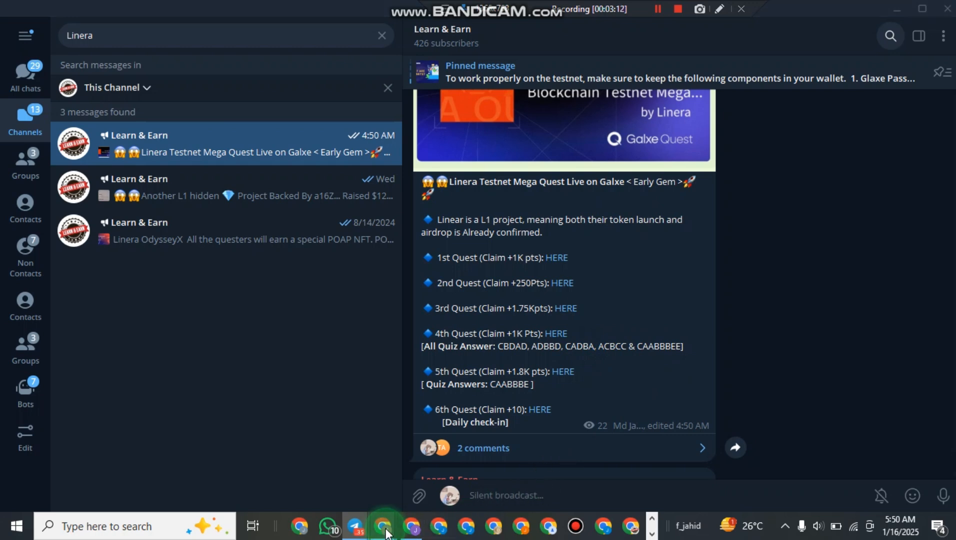
mouse_move(386, 534)
left_click(341, 496)
scroll(345, 459, "down", 5)
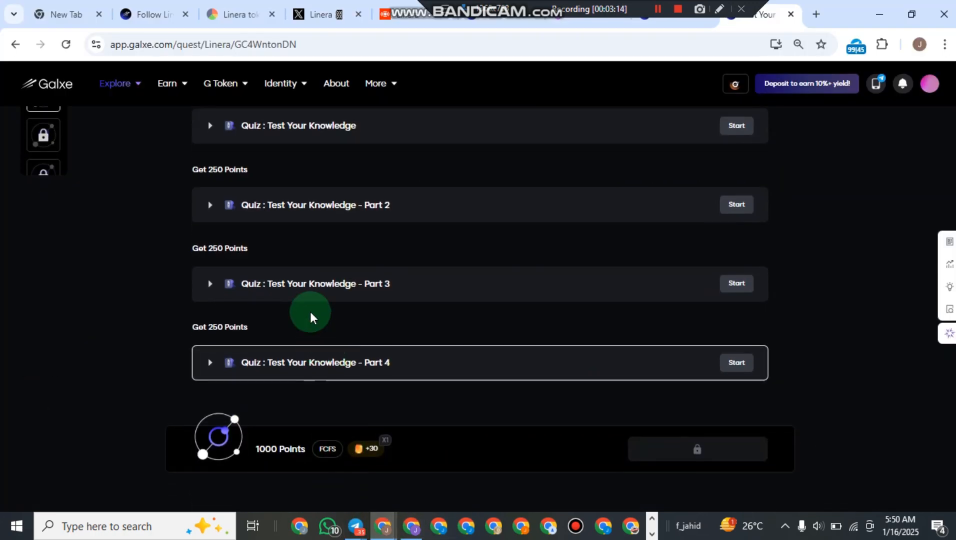
scroll(288, 247, "up", 3)
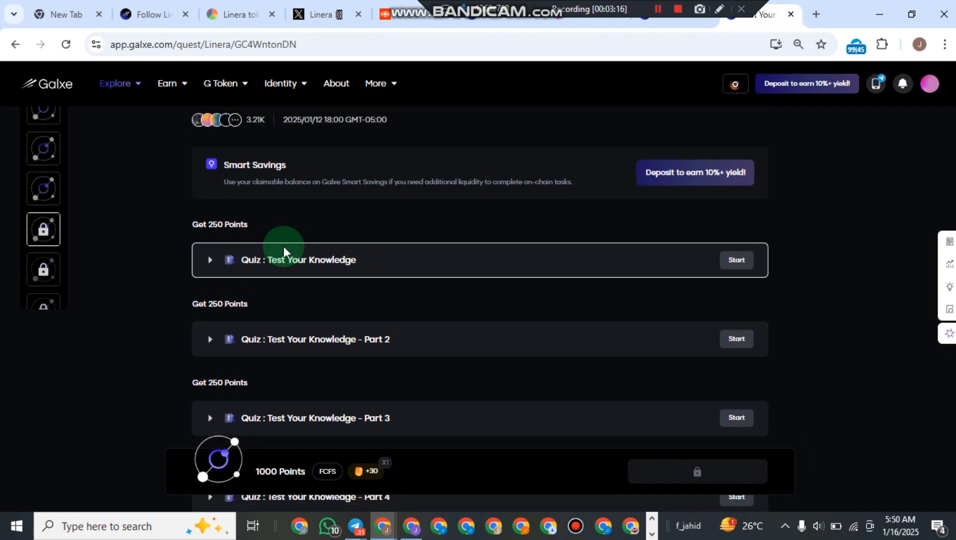
scroll(284, 245, "up", 1)
scroll(284, 252, "down", 4)
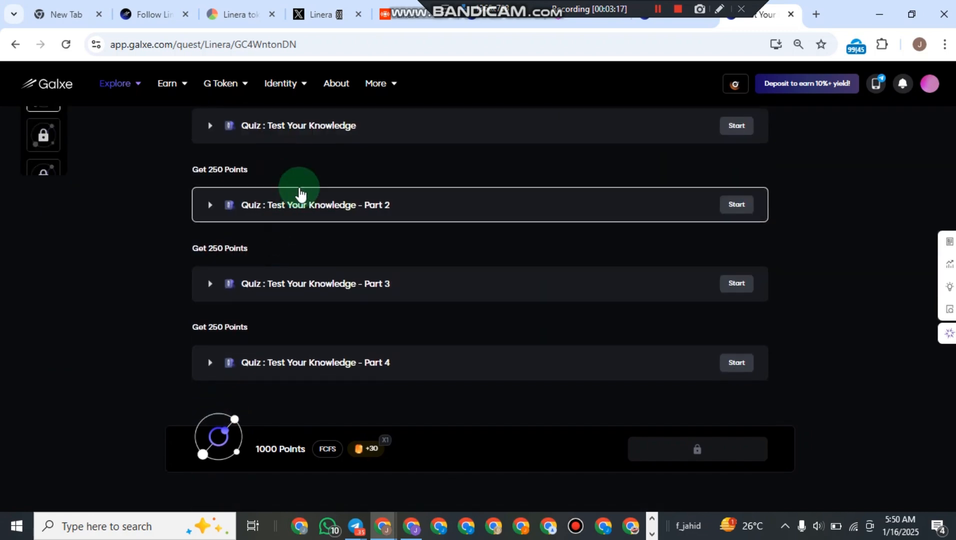
- Switch to Telegram and read through the All Quiz Answer codes given for the 4th Quest
left_click(256, 388)
mouse_move(363, 535)
left_click(348, 484)
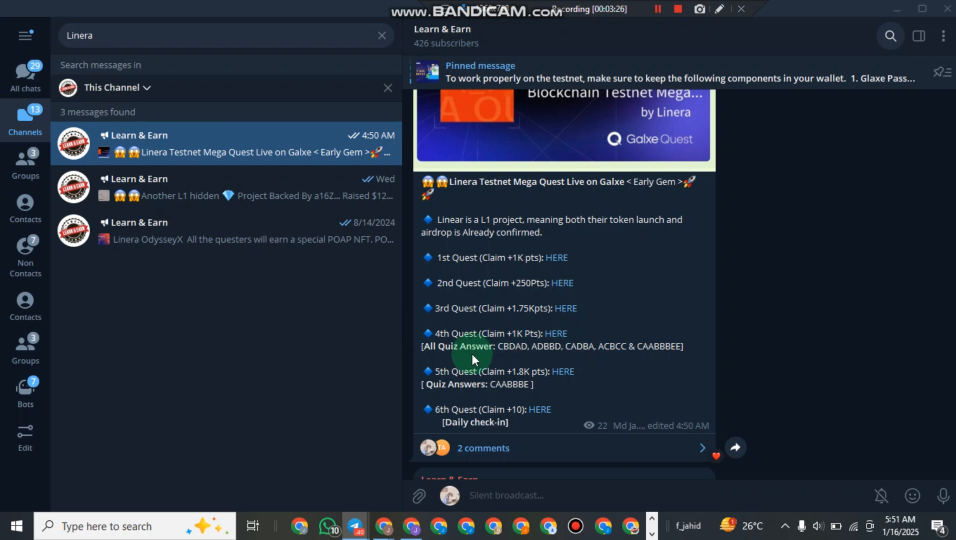
left_click_drag(493, 345, 700, 340)
left_click(699, 350)
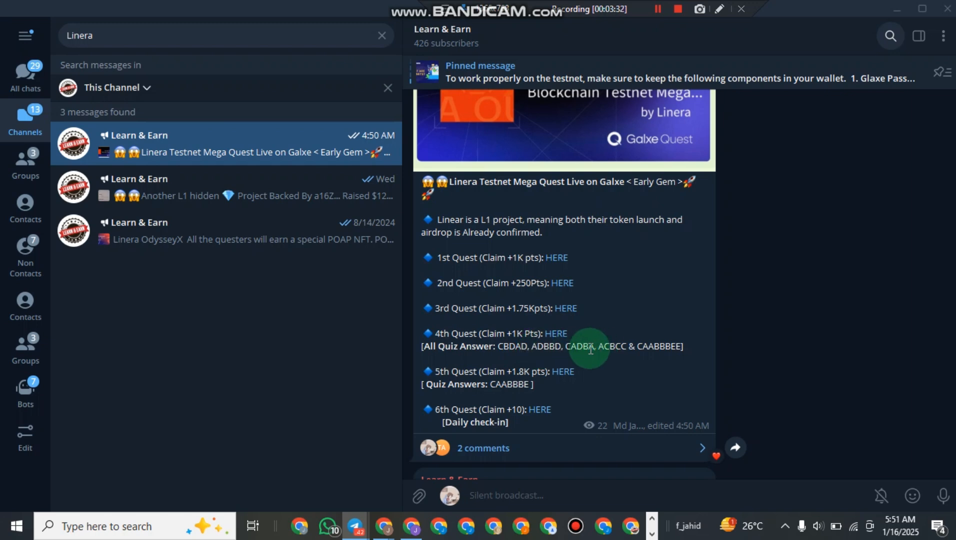
left_click_drag(601, 347, 665, 352)
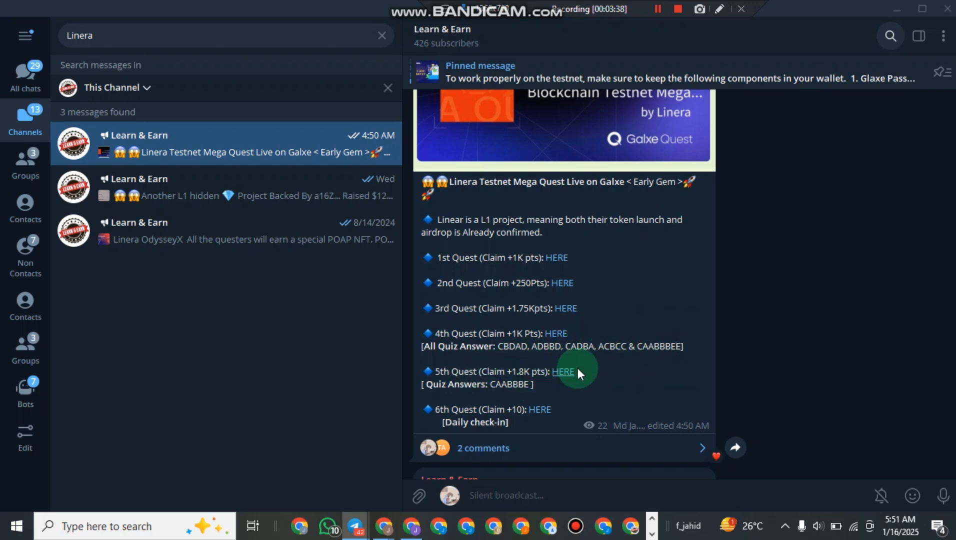
- Switch back to Galxe in Chrome and open the Join the Community - Level Up quest with its task list
left_click(380, 527)
left_click(340, 478)
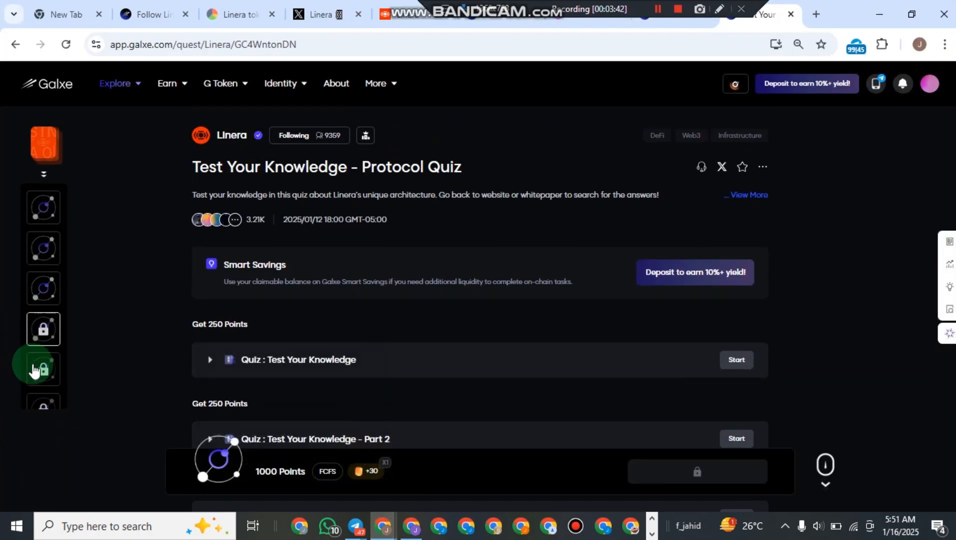
left_click(45, 376)
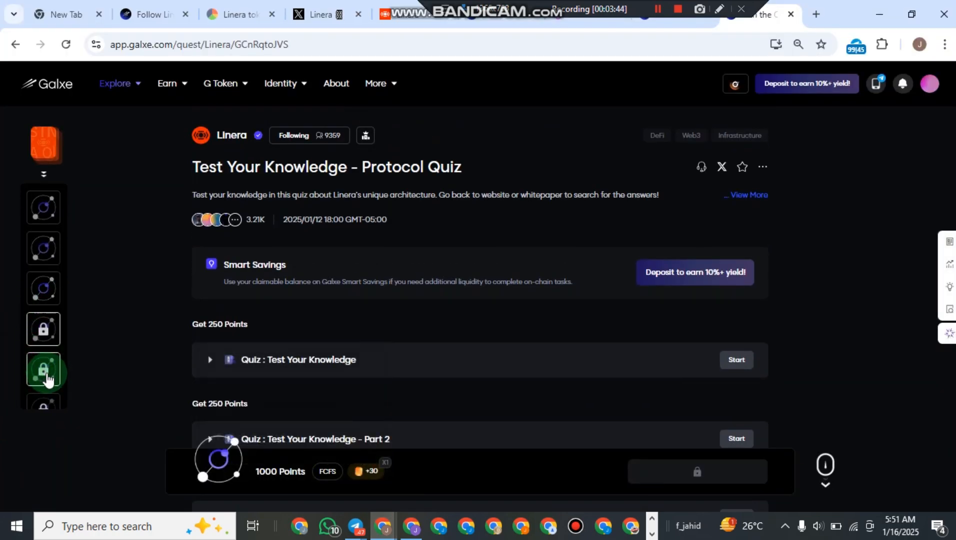
scroll(582, 357, "down", 5)
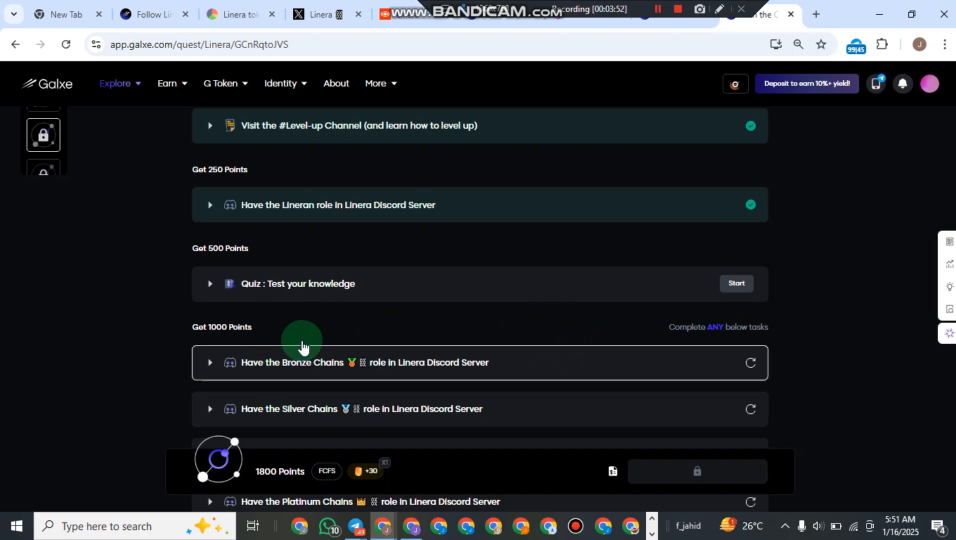
- Examine the Level Up quest's quiz and Discord role requirements, including the Bronze, Silver, Gold and Platinum Chains roles
left_click(656, 13)
scroll(390, 362, "down", 4)
scroll(390, 362, "up", 4)
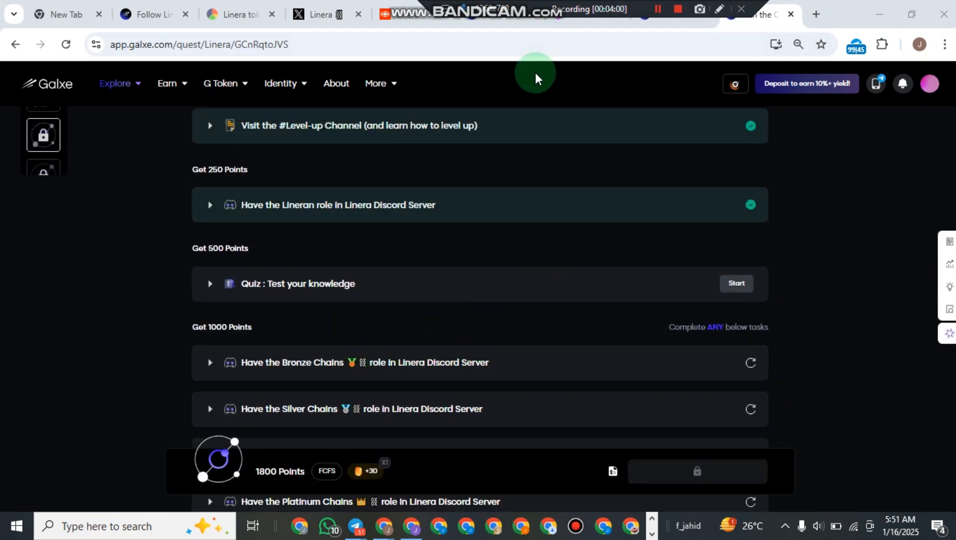
left_click_drag(533, 12, 230, 17)
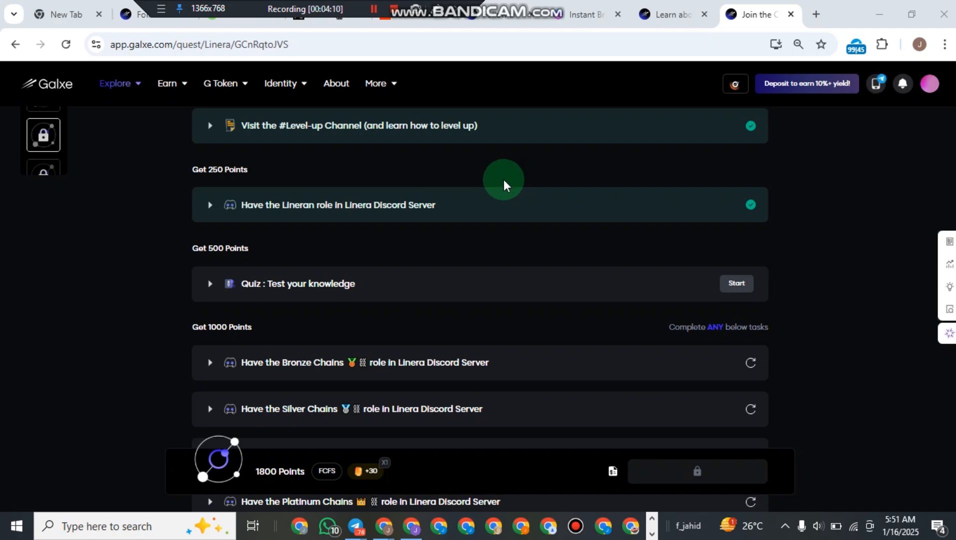
scroll(500, 225, "down", 5)
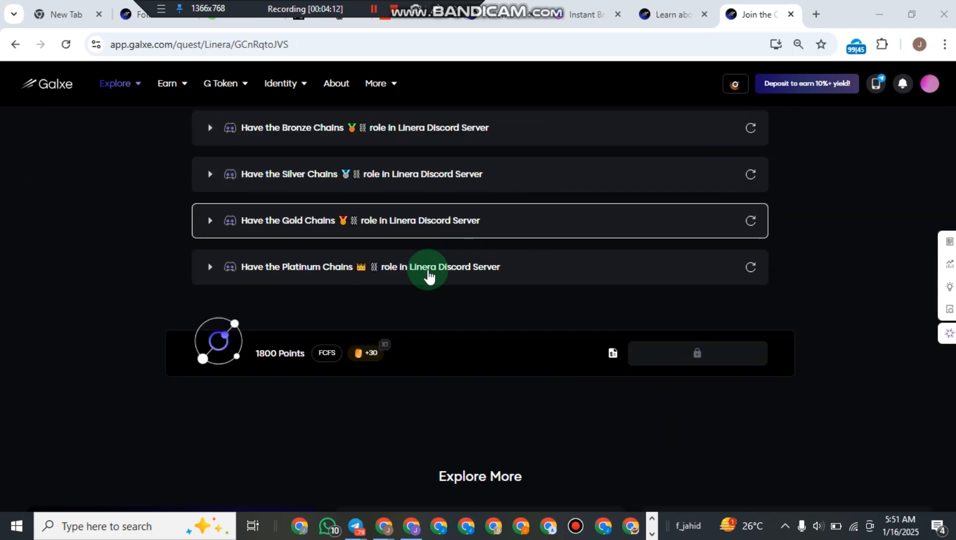
scroll(427, 273, "up", 5)
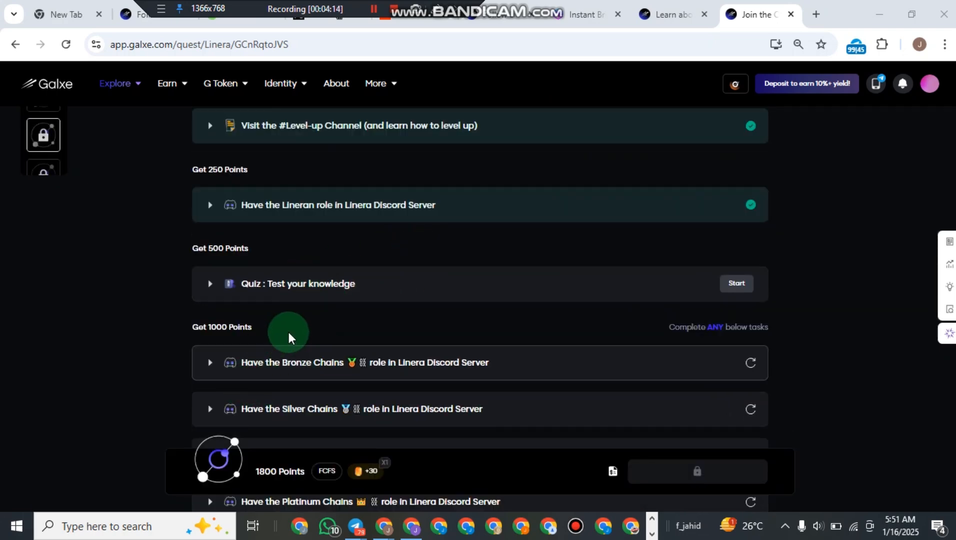
scroll(245, 327, "up", 5)
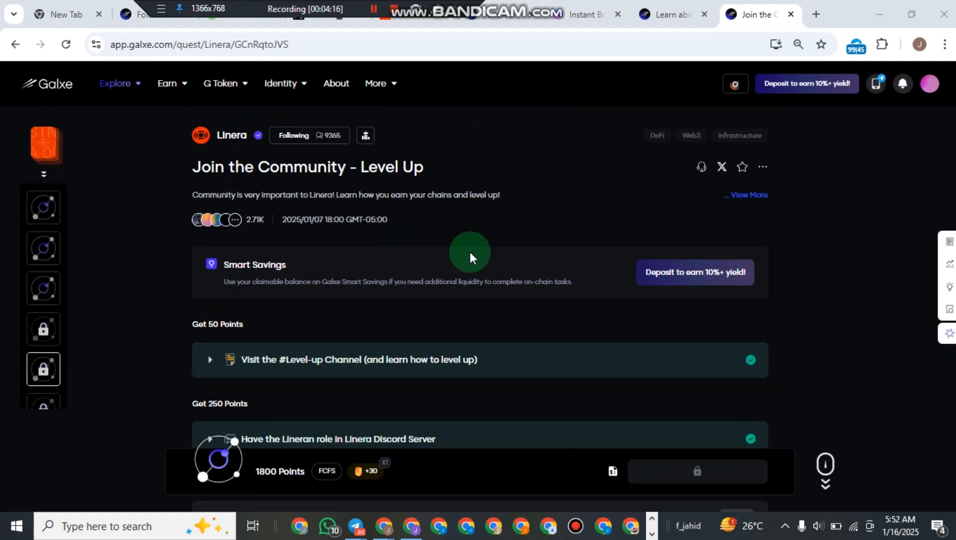
- Review the Level Up quest's task list and look up the 5th Quest's quiz answers in the Telegram post
scroll(352, 335, "down", 5)
scroll(255, 326, "up", 2)
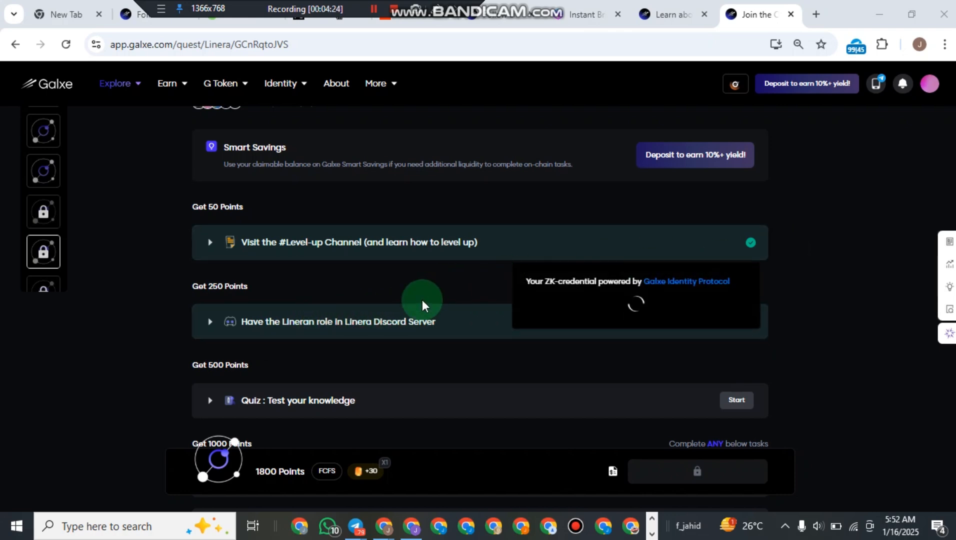
scroll(210, 379, "down", 2)
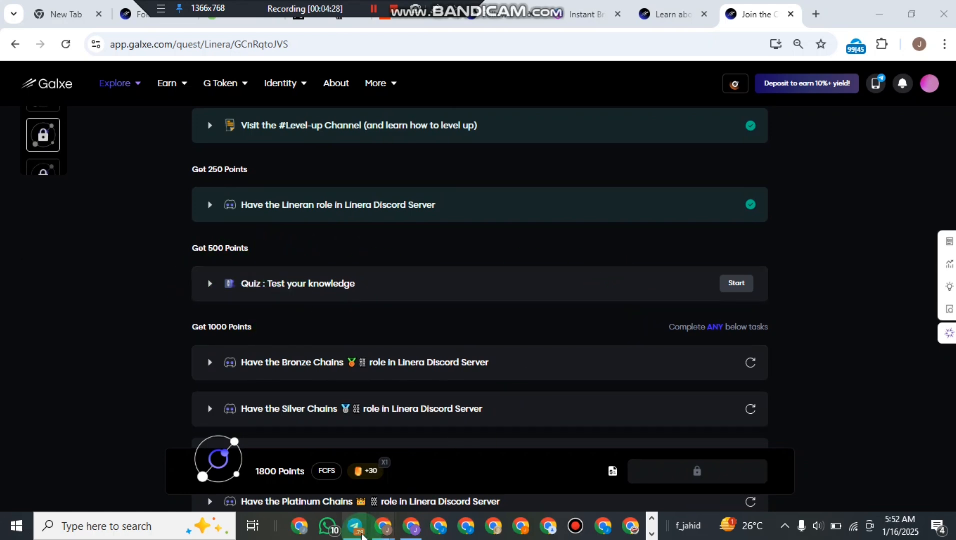
left_click(399, 478)
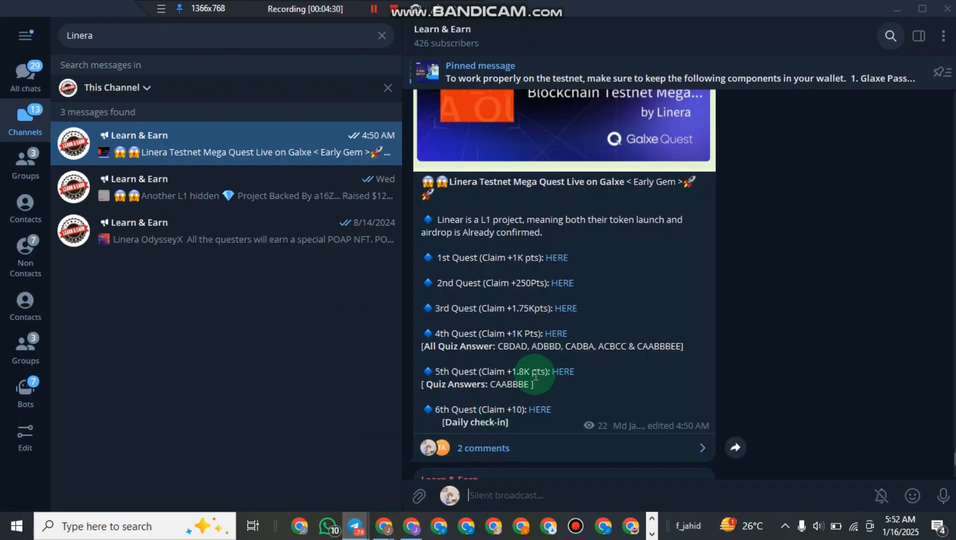
- Switch back to Galxe in Chrome and open the Check-in Daily quest to review its #gmicrochains task
mouse_move(388, 507)
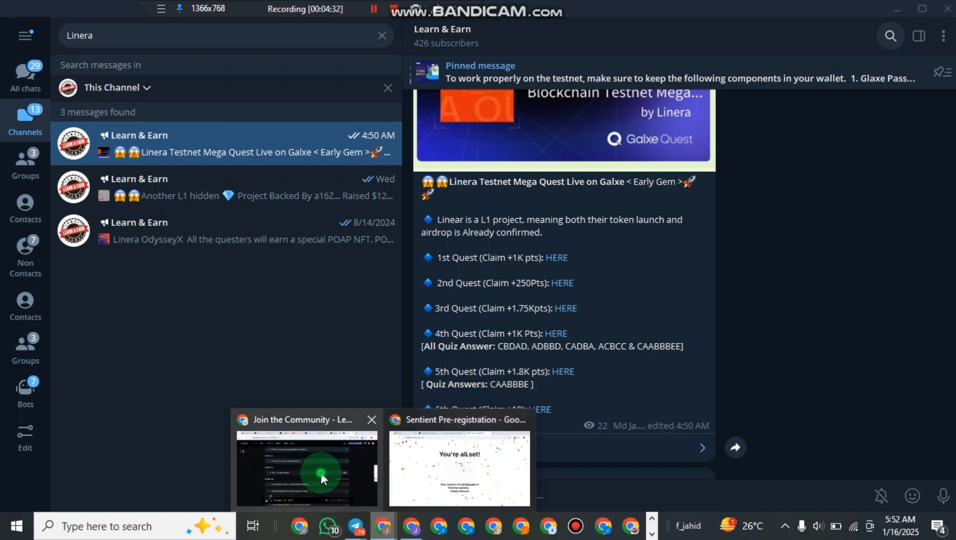
left_click(320, 473)
scroll(44, 384, "down", 2)
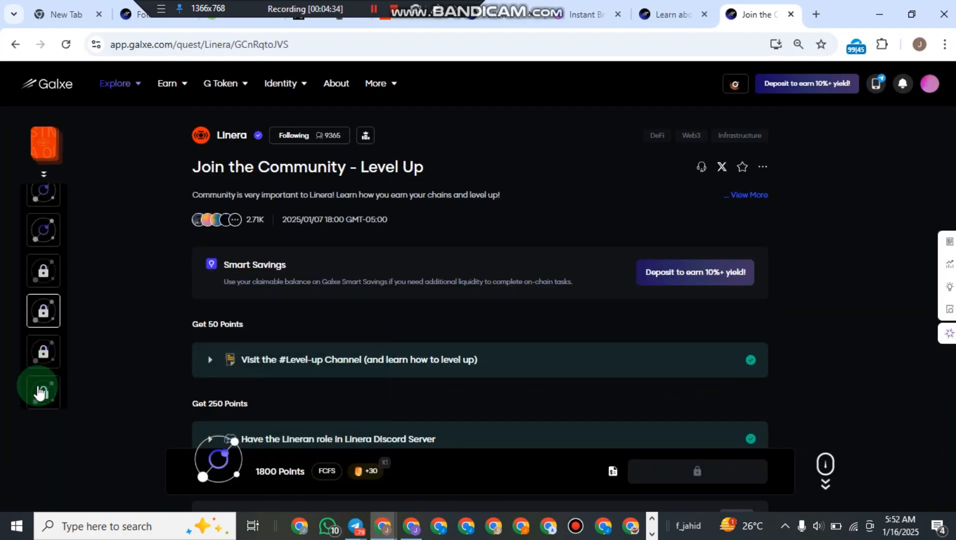
left_click(42, 315)
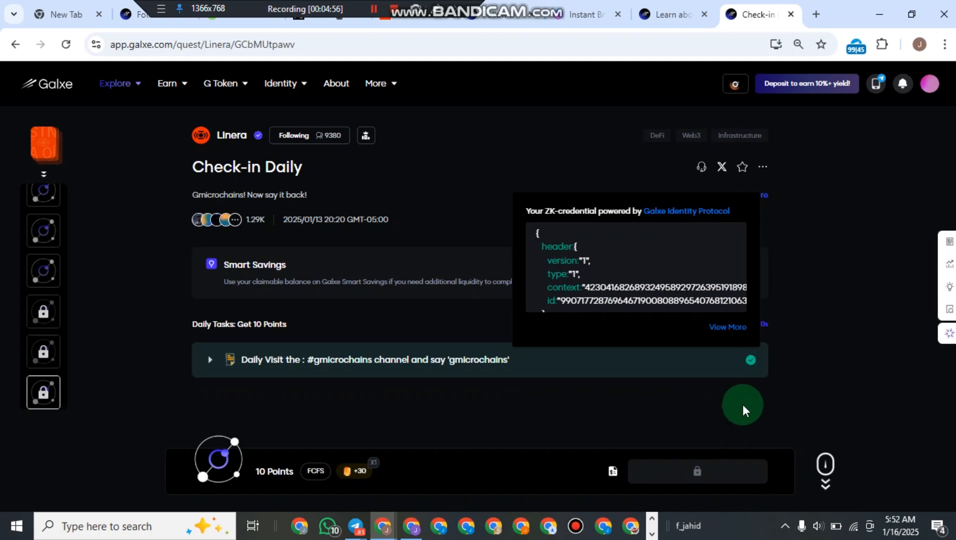
scroll(49, 305, "down", 6)
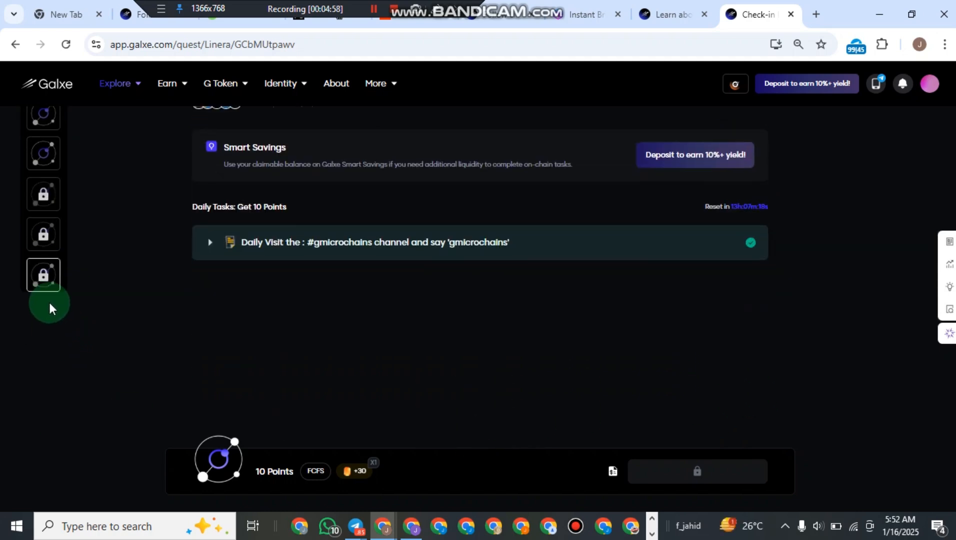
scroll(47, 213, "up", 4)
scroll(47, 213, "down", 2)
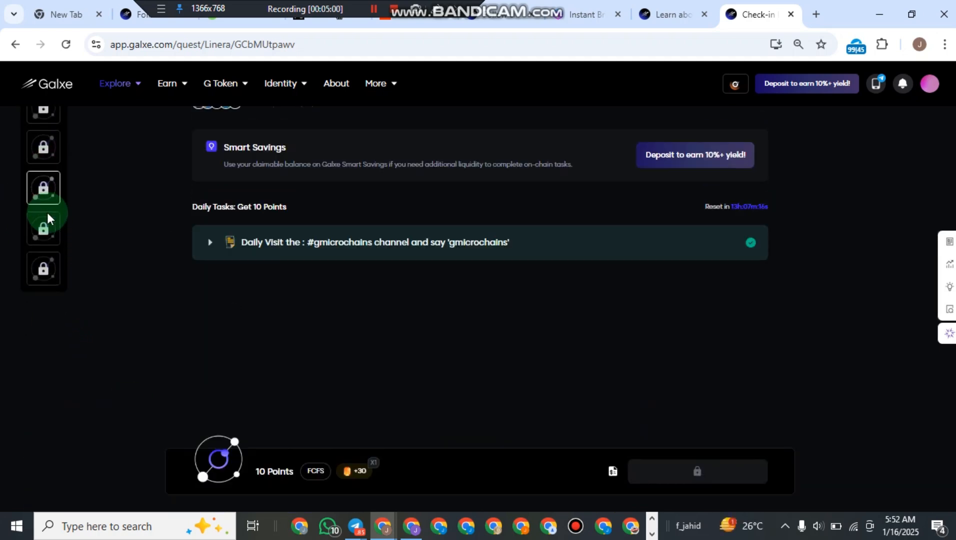
- View the Check-in Weekly quest's #community-updates task and open the Check-in Monthly quest
left_click(55, 230)
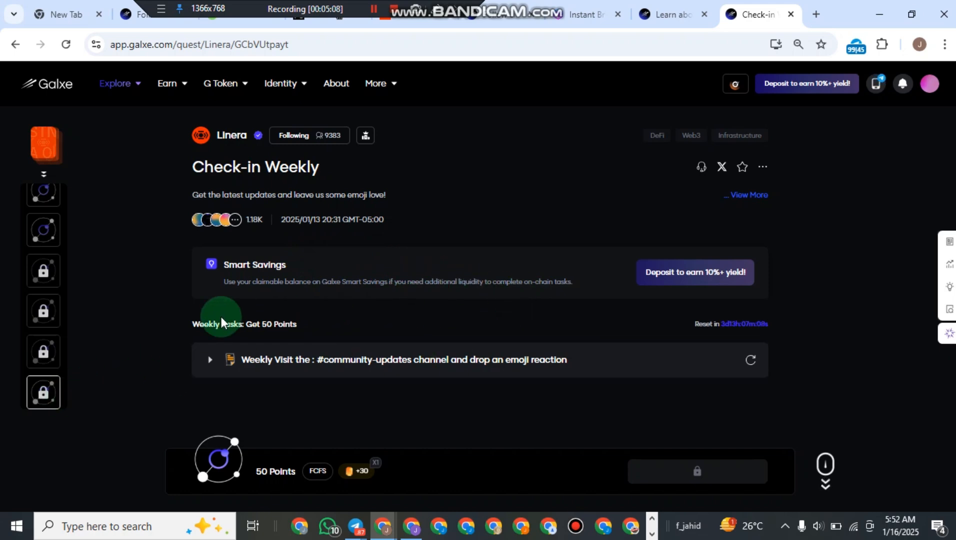
scroll(48, 356, "down", 1)
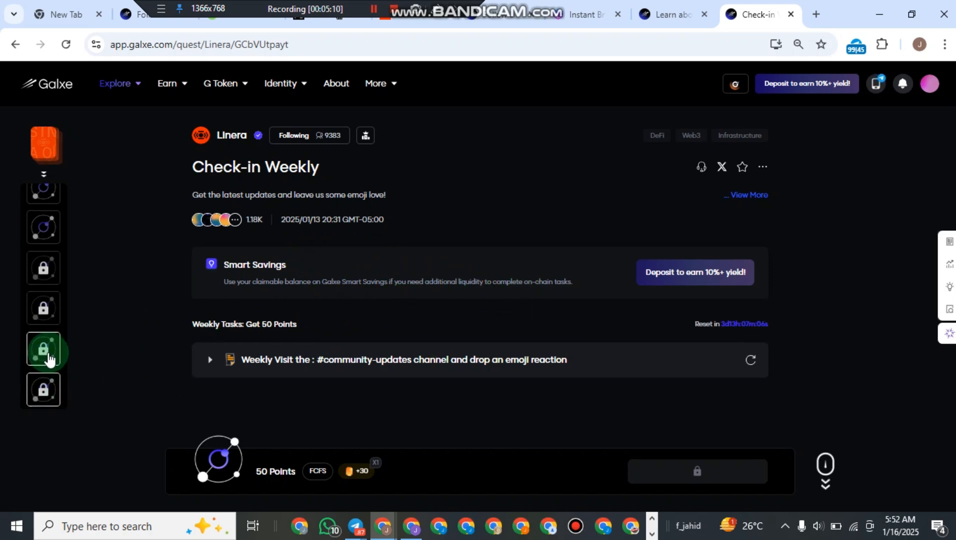
left_click(41, 385)
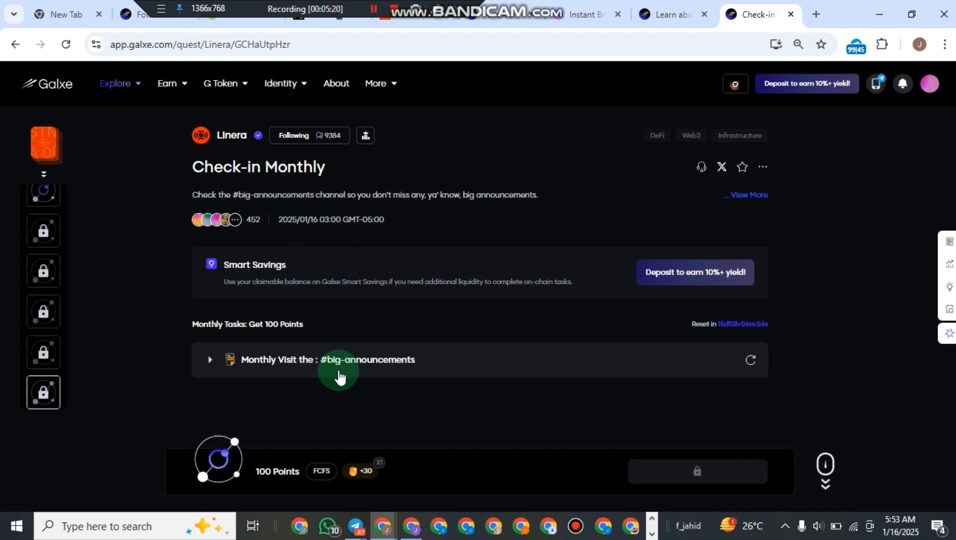
- Revisit the Join the Community - Level Up quest and examine the Check-in Weekly quest page again
left_click(36, 365)
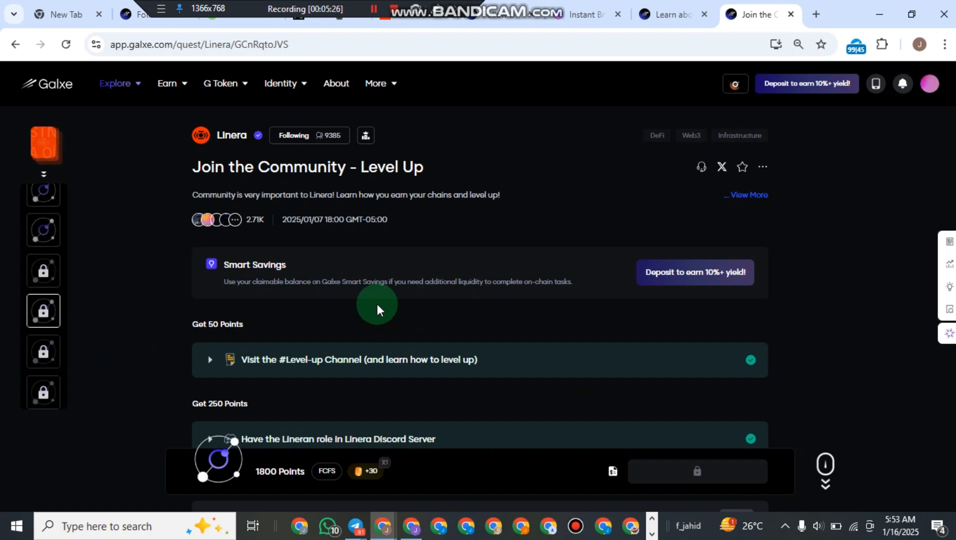
scroll(377, 304, "down", 2)
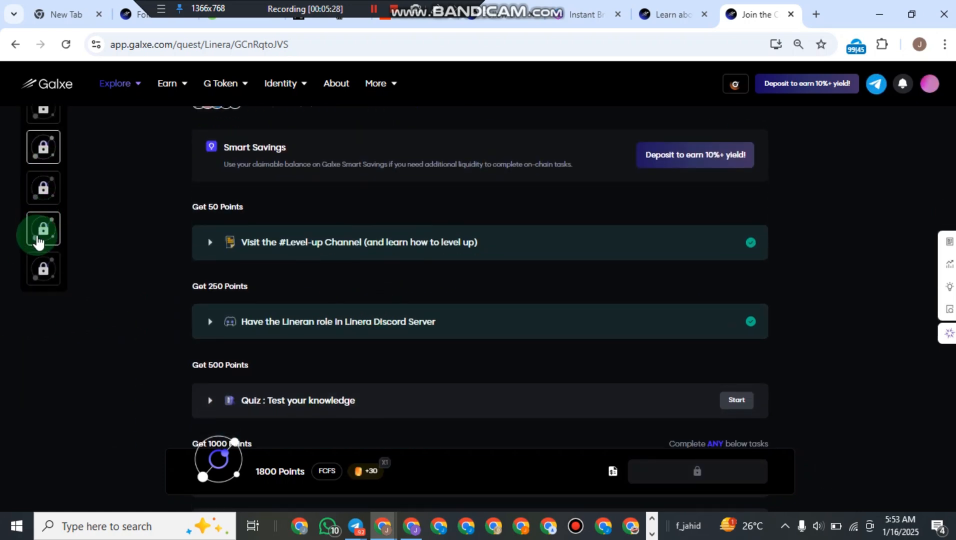
left_click(43, 230)
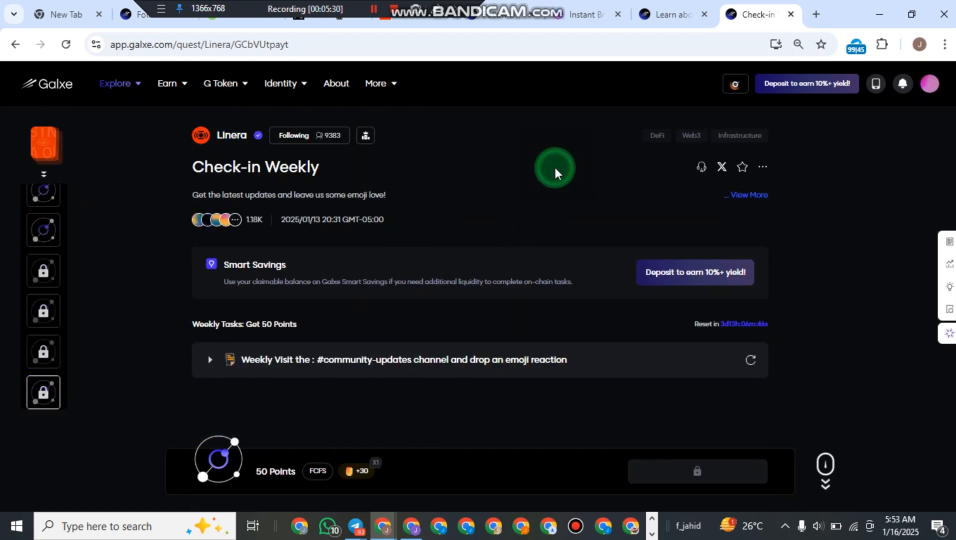
scroll(295, 256, "down", 5)
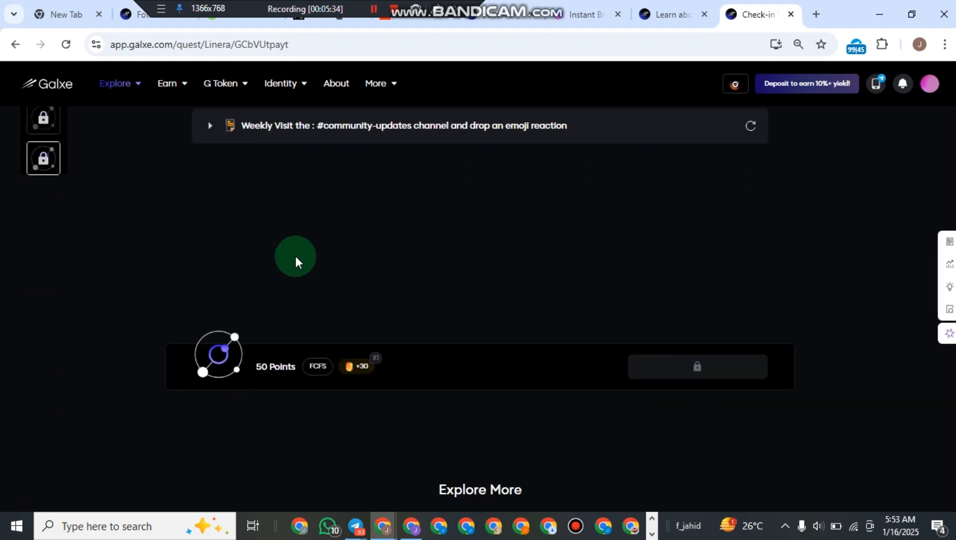
scroll(293, 253, "up", 5)
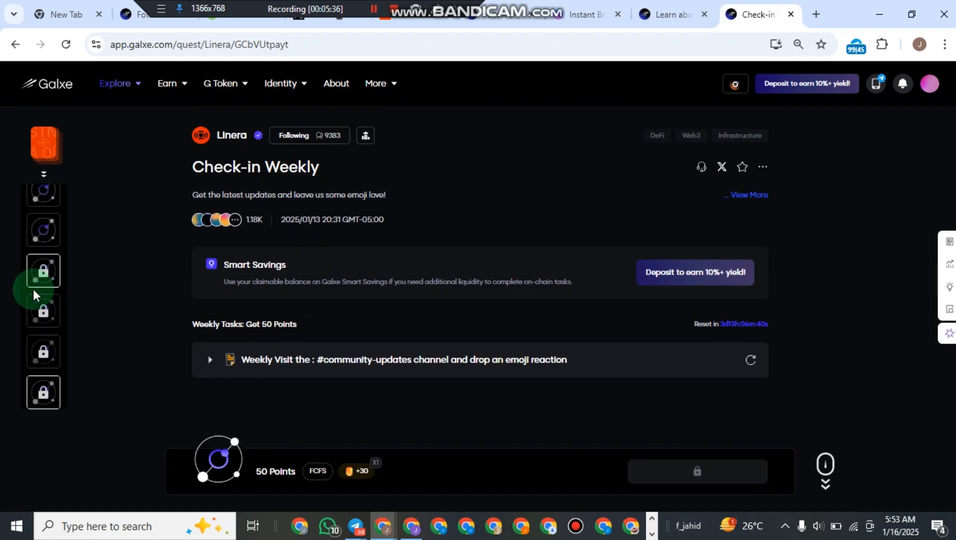
- Reopen the Check-in Daily quest and look over its daily task and reward section
left_click(44, 366)
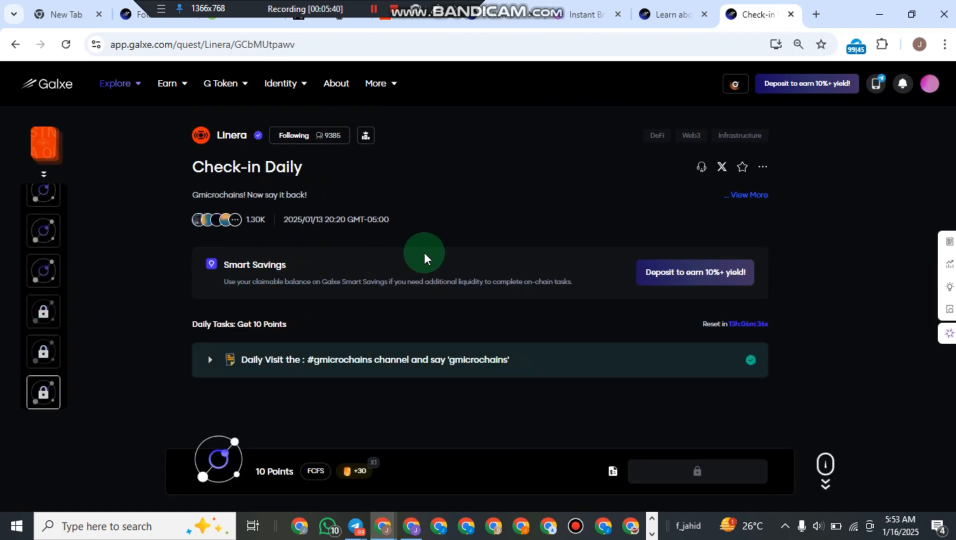
scroll(73, 160, "down", 5)
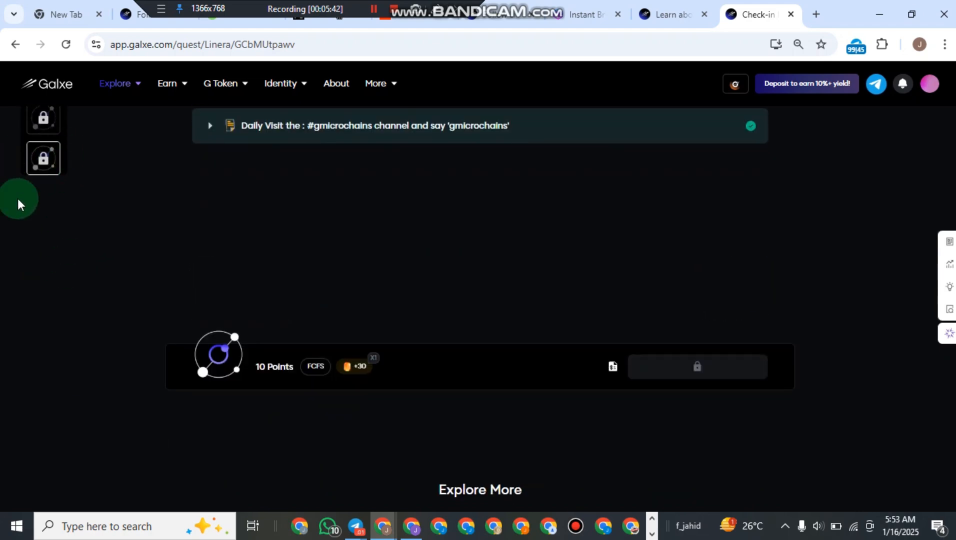
scroll(17, 200, "up", 5)
scroll(39, 267, "down", 2)
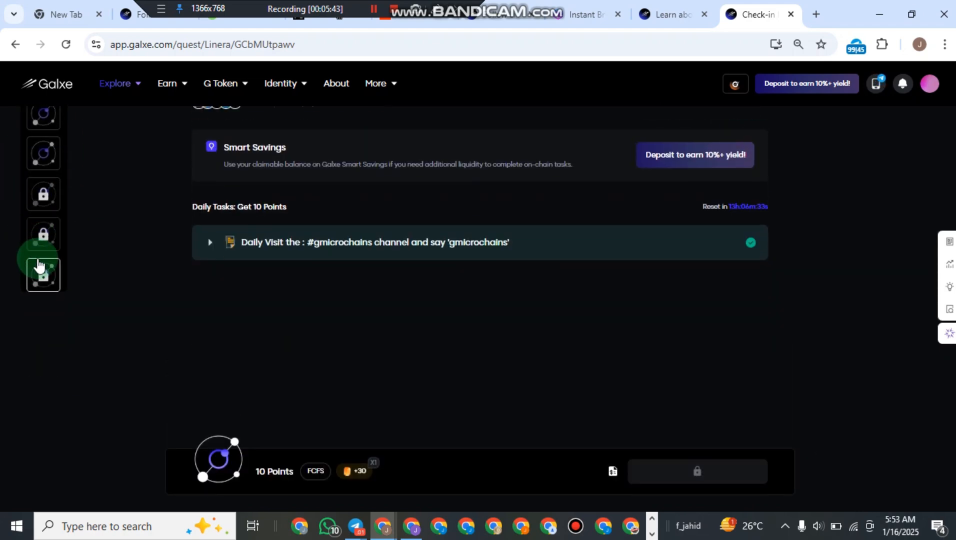
- Go through the Check-in Weekly quest to the Check-in Monthly quest and review its #big-announcements task
left_click(50, 238)
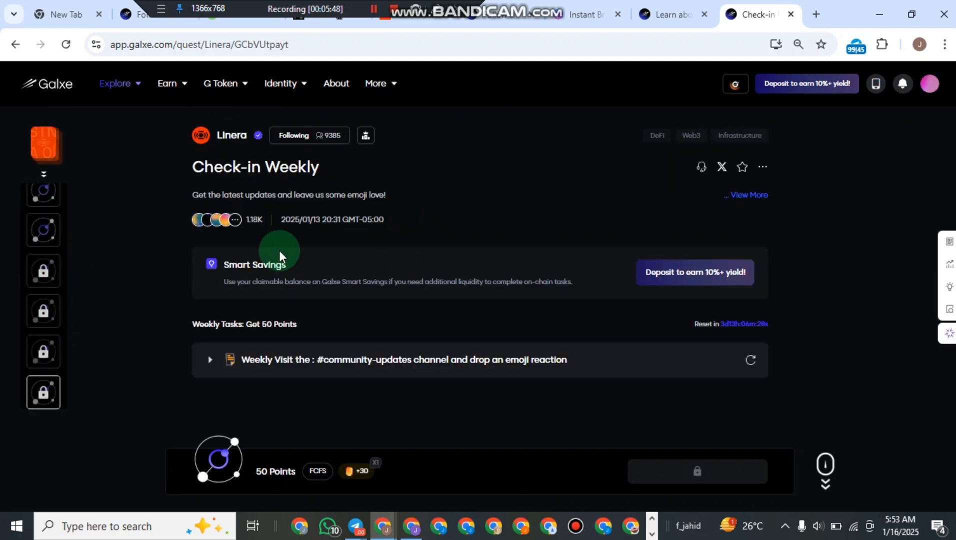
left_click(35, 388)
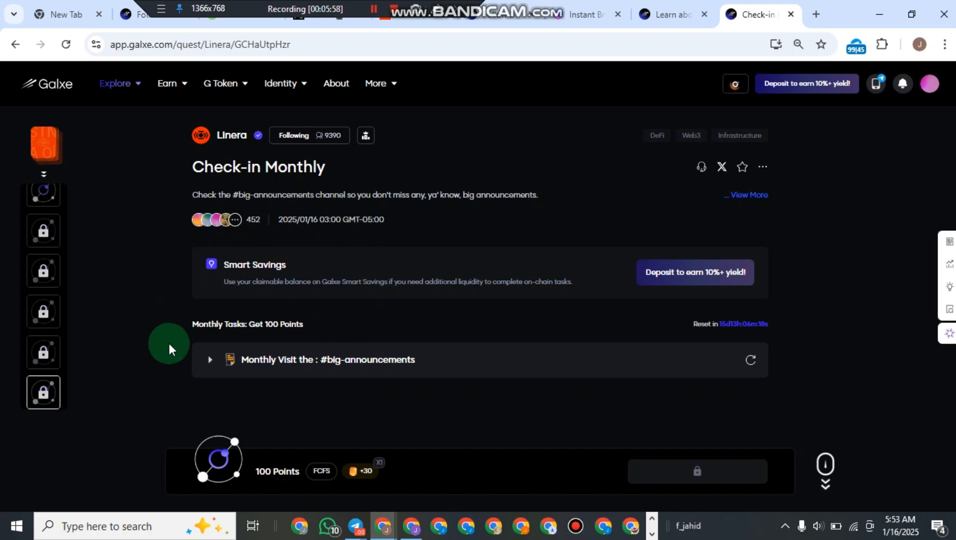
scroll(328, 270, "down", 2)
scroll(330, 249, "up", 2)
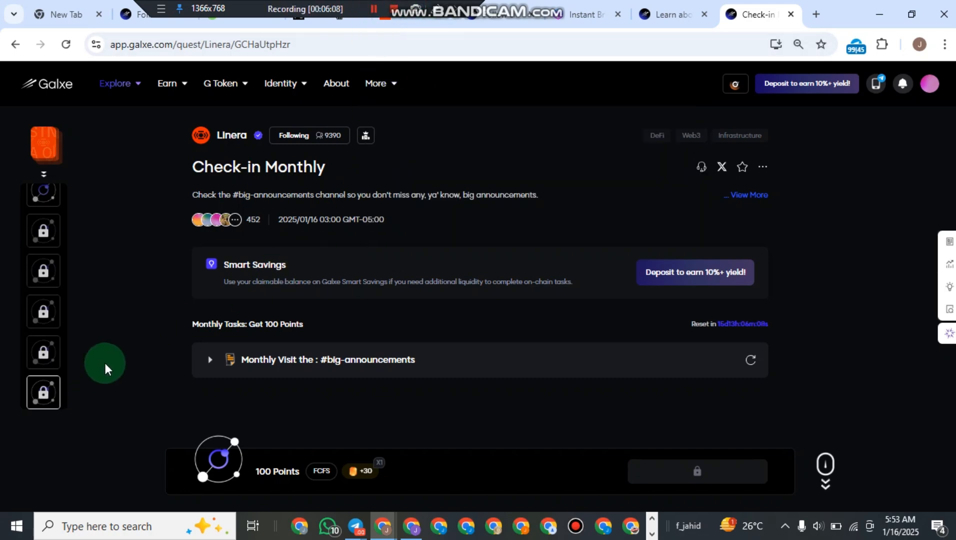
scroll(20, 383, "down", 2)
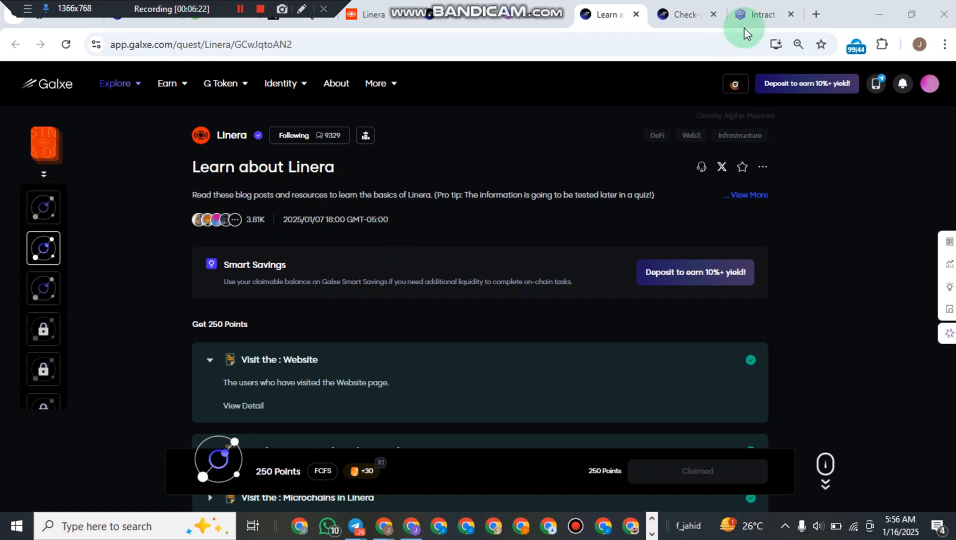
- Open the Intract page of the Linera campaign and look over its dates, reward note and task list
left_click(760, 14)
scroll(219, 324, "down", 5)
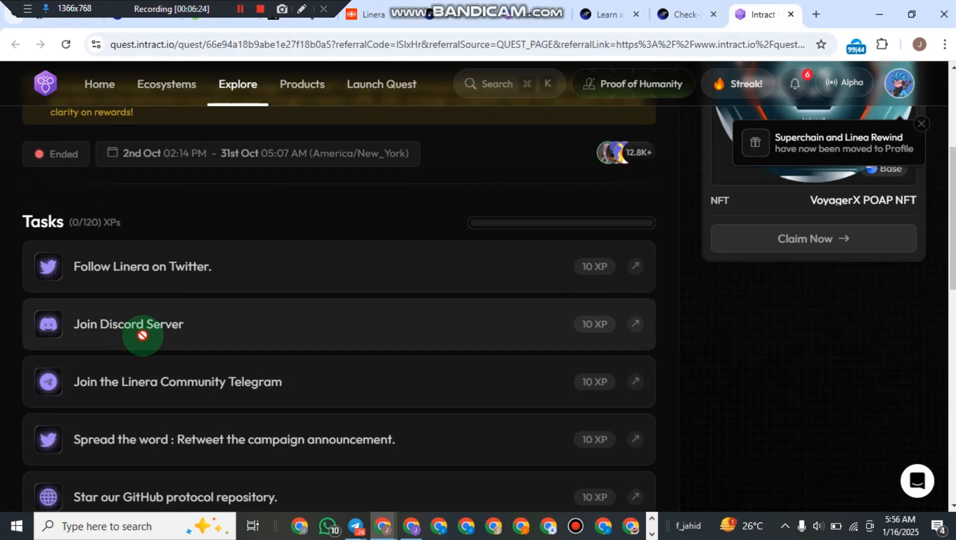
scroll(226, 325, "up", 2)
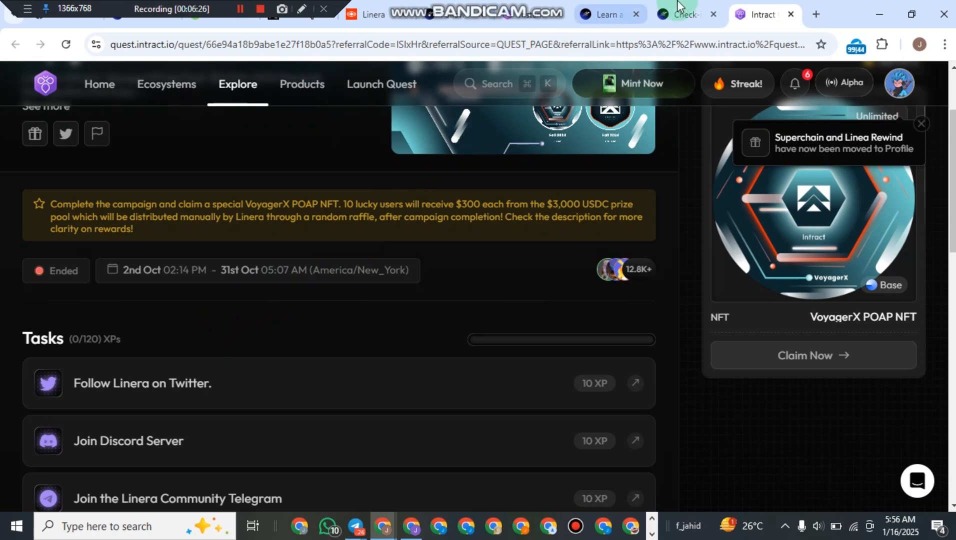
- Return to the Learn about Linera quest on Galxe and review its list of Visit tasks
left_click(593, 14)
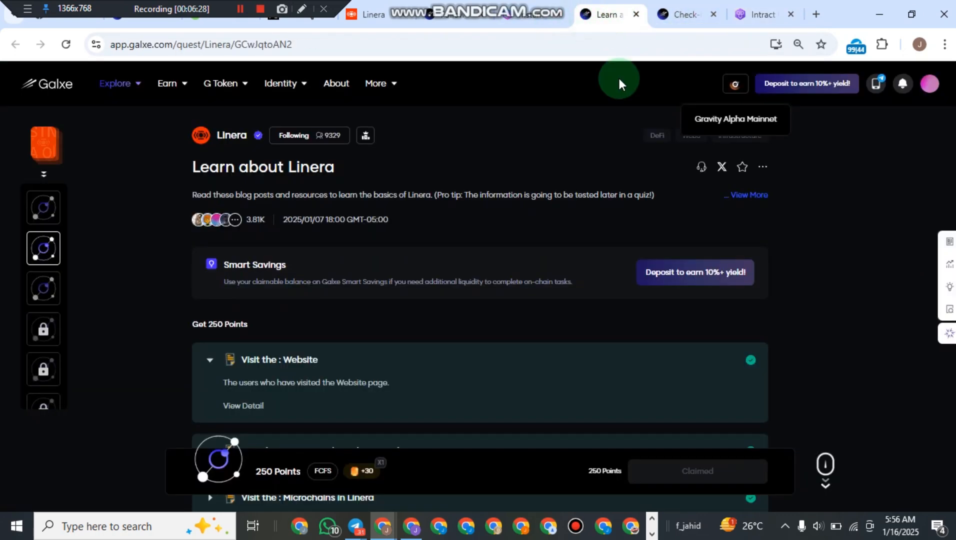
scroll(273, 255, "down", 3)
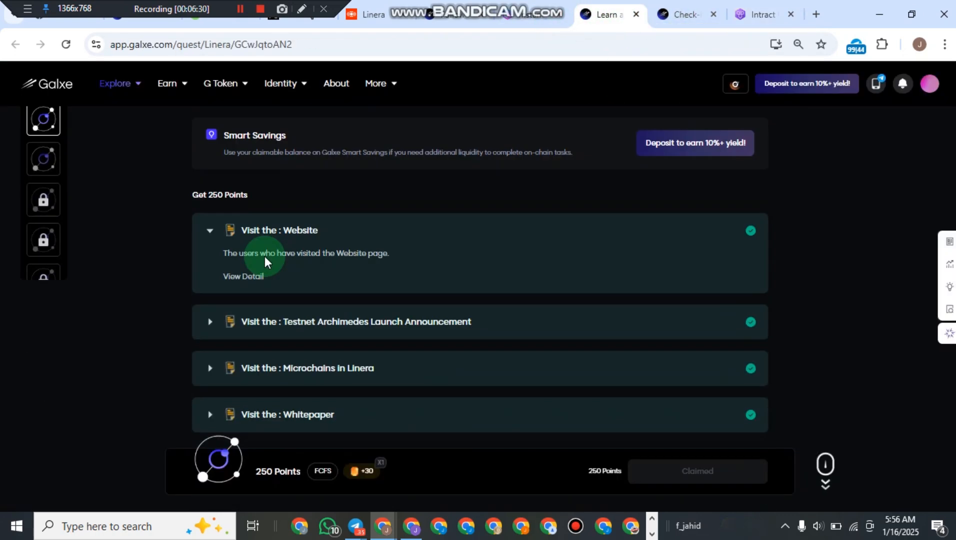
scroll(270, 253, "up", 3)
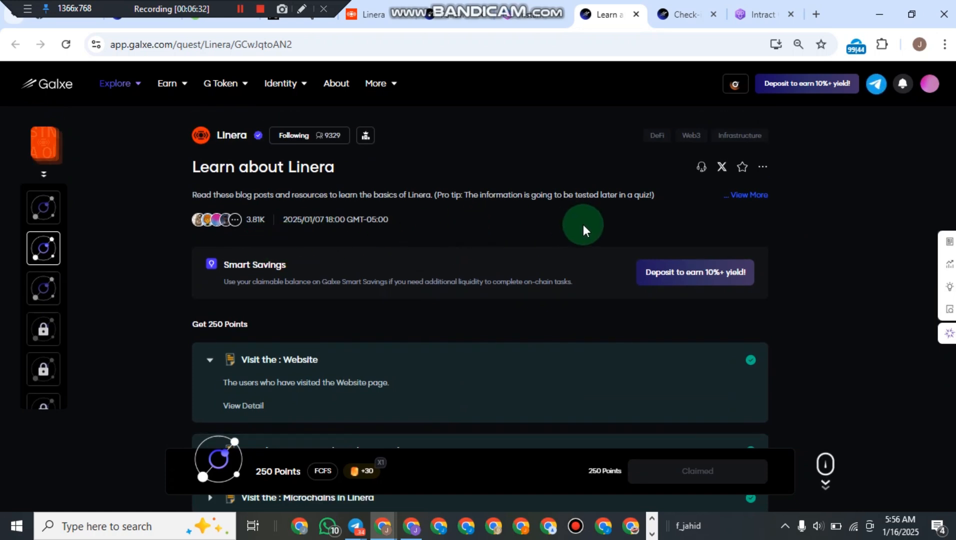
scroll(588, 230, "down", 5)
scroll(569, 245, "up", 5)
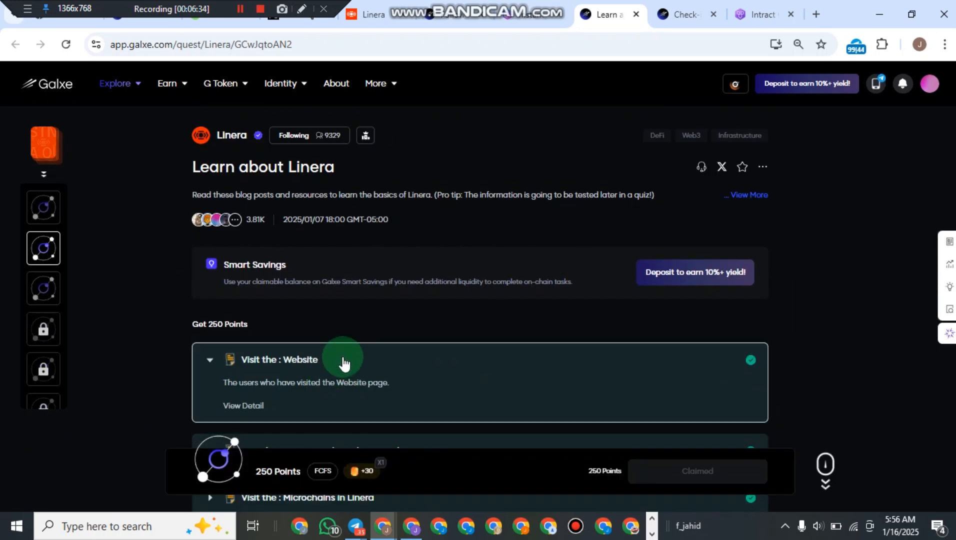
scroll(437, 231, "down", 3)
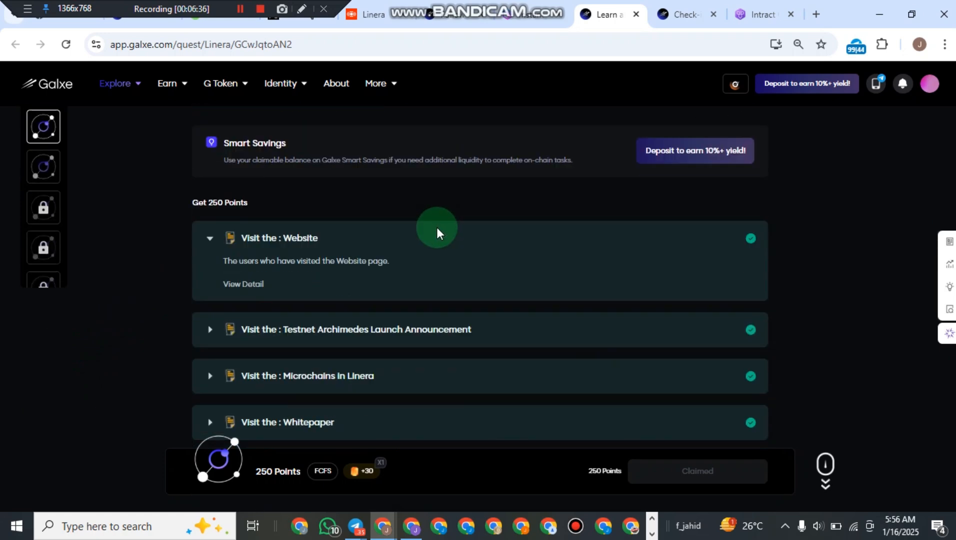
scroll(422, 330, "up", 3)
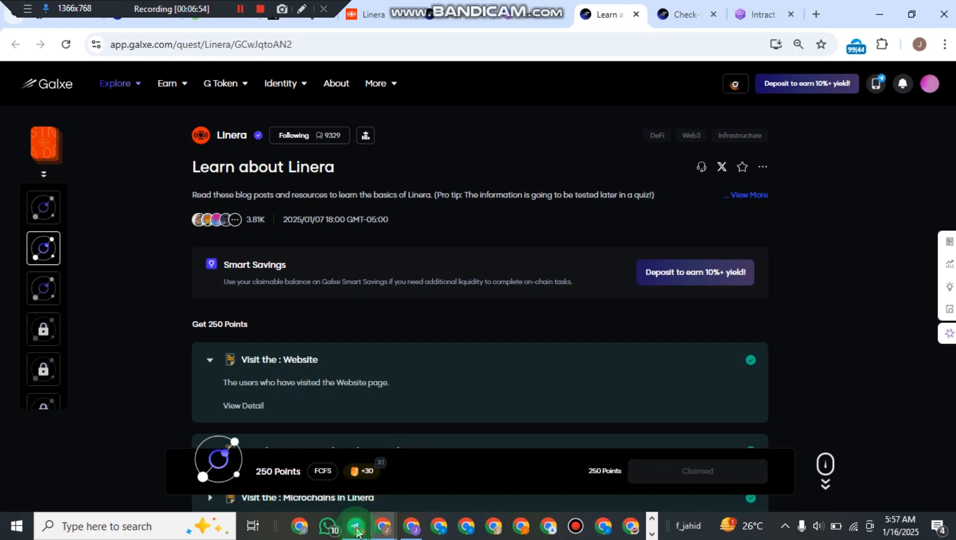
- Switch to Telegram and review the quest links and quiz answers in the Linera Testnet Mega Quest post
mouse_move(357, 530)
left_click(379, 469)
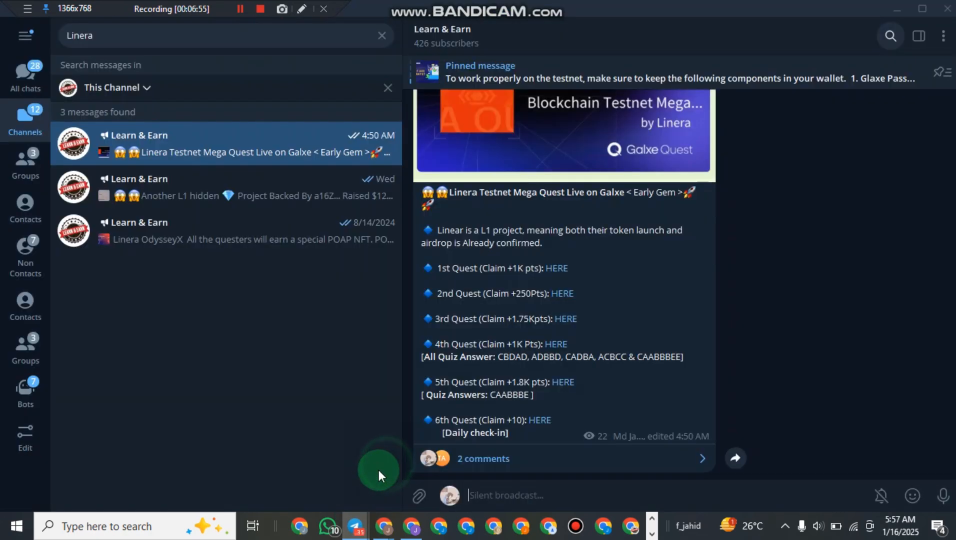
double_click(542, 353)
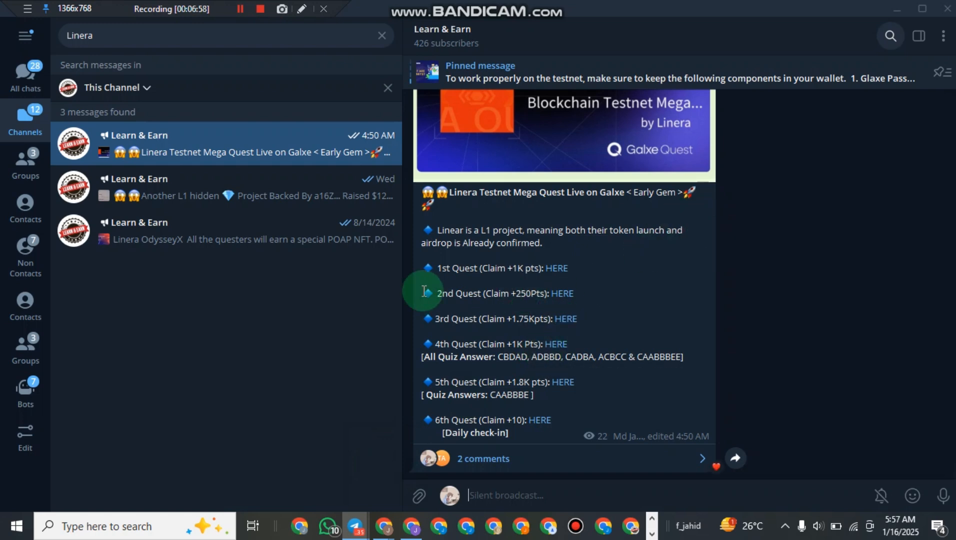